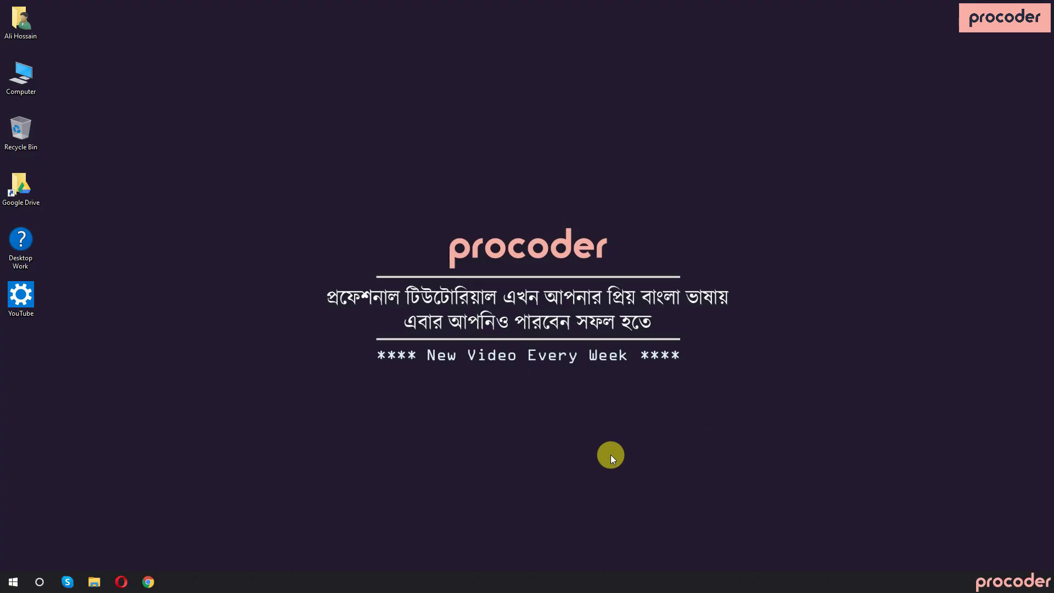
Step: Launch Firefox and search Google for 'pixabay'
{"action": "left_click", "coordinate": [5, 585]}
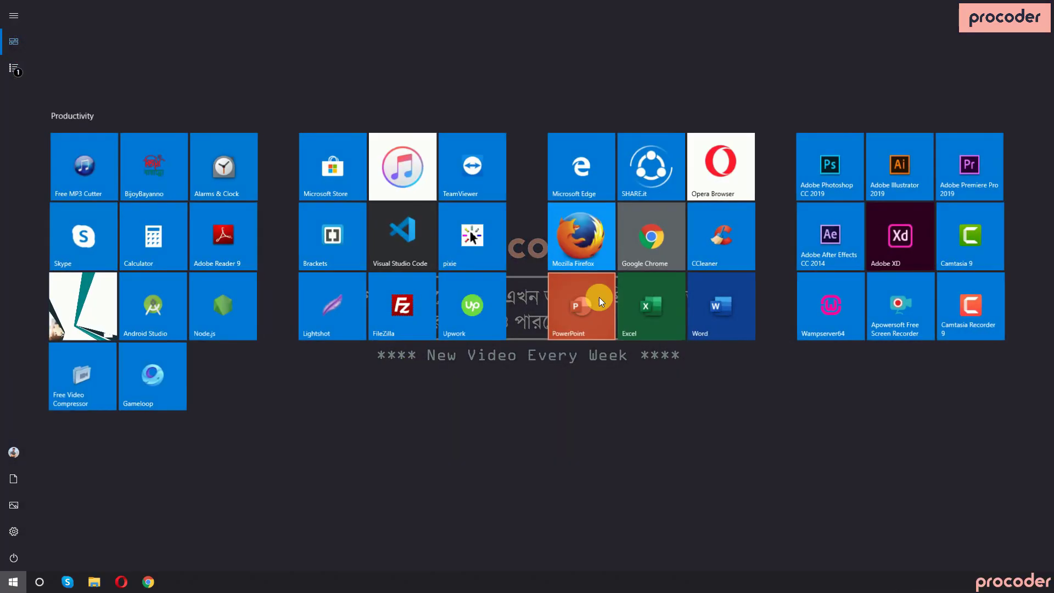
{"action": "left_click", "coordinate": [602, 247]}
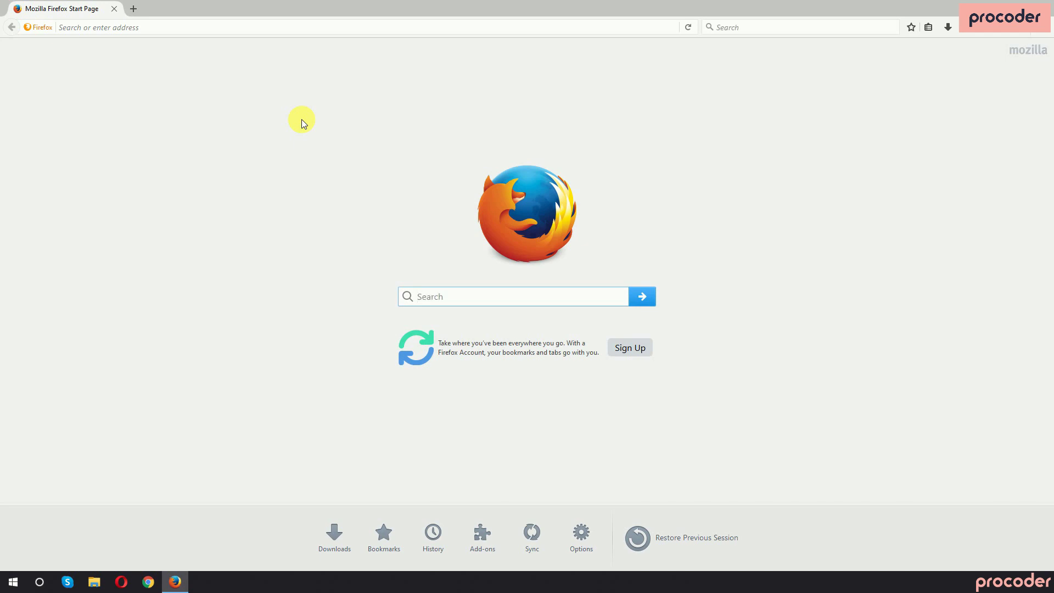
{"action": "type", "text": "pixa"}
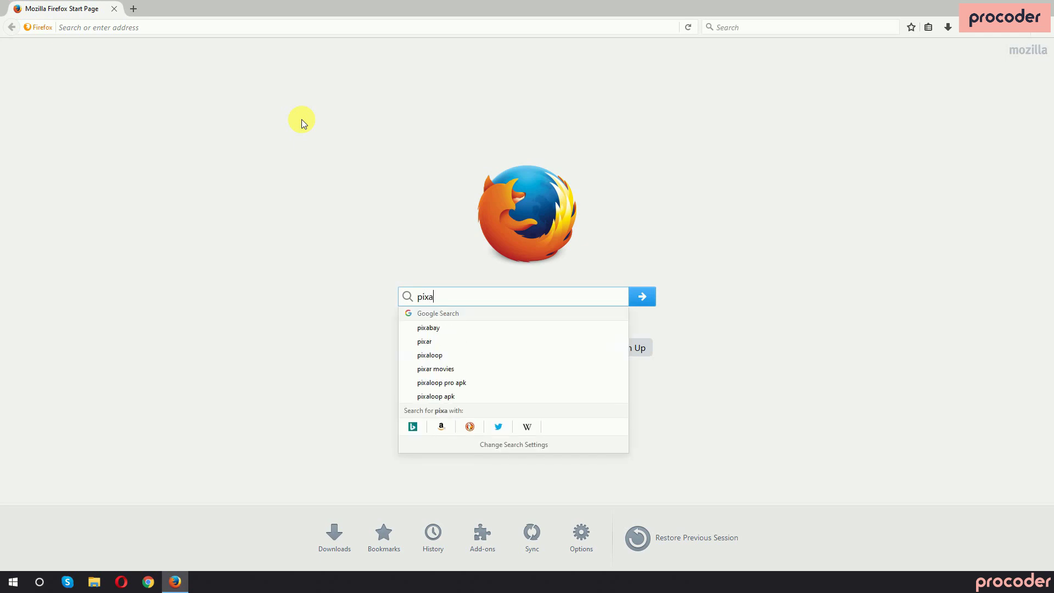
{"action": "key", "text": "Down"}
{"action": "key", "text": "Return"}
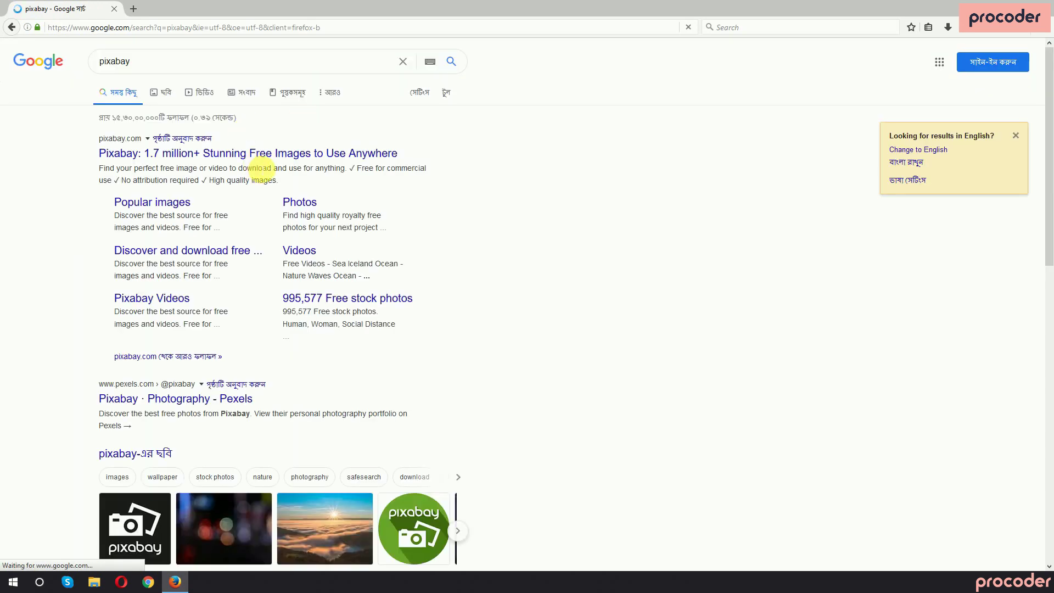
Step: Go to the Pixabay site and open the home office desk photo page
{"action": "left_click", "coordinate": [259, 153]}
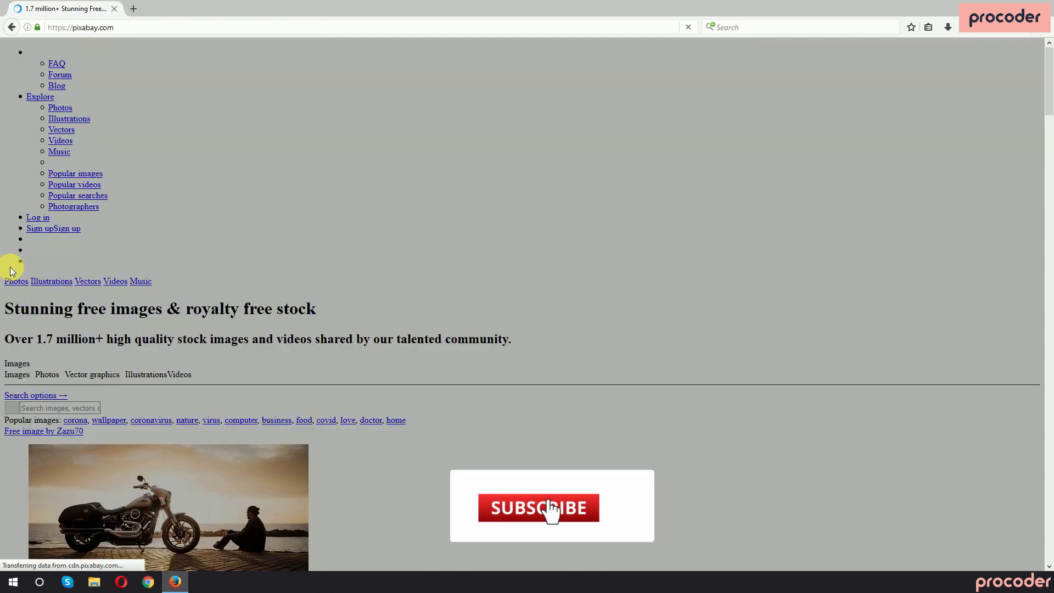
{"action": "scroll", "coordinate": [14, 288], "scroll_direction": "down", "scroll_amount": 5}
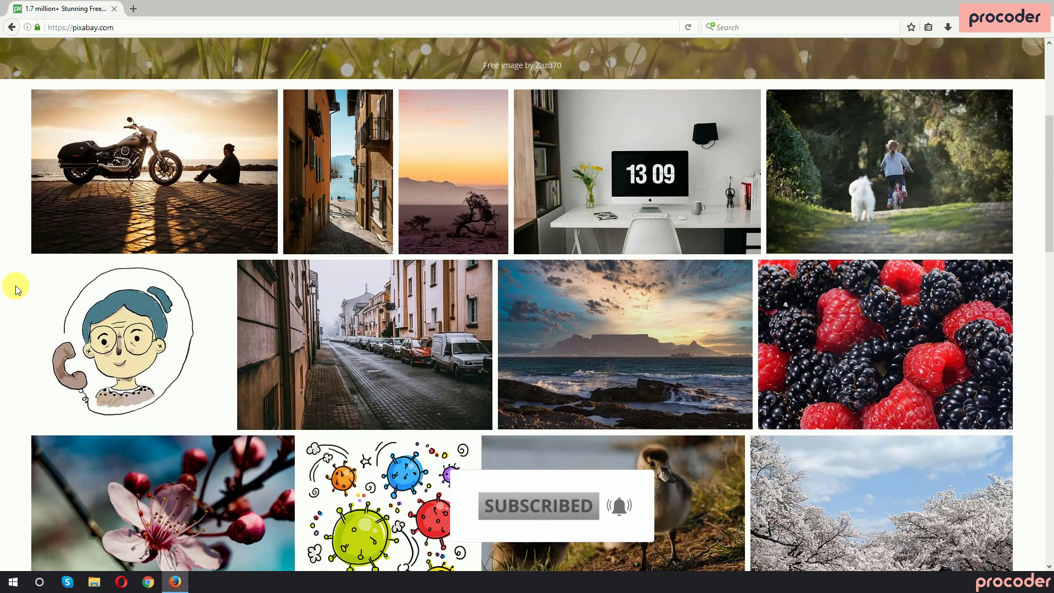
{"action": "left_click", "coordinate": [619, 190]}
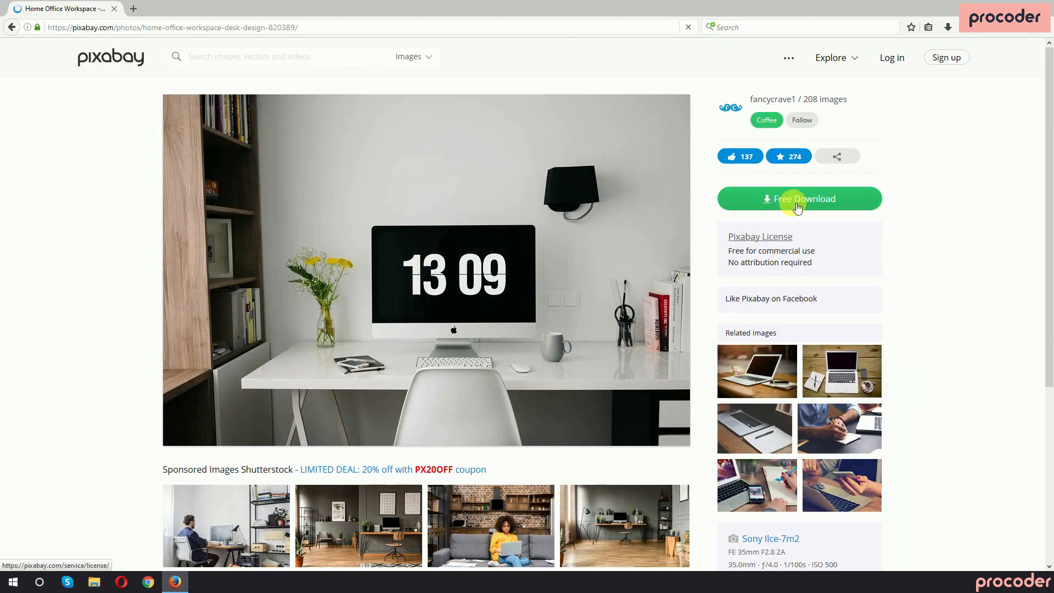
Step: Download the 1920×1280 desk photo, passing the reCAPTCHA, and save the file to disk
{"action": "left_click", "coordinate": [797, 204]}
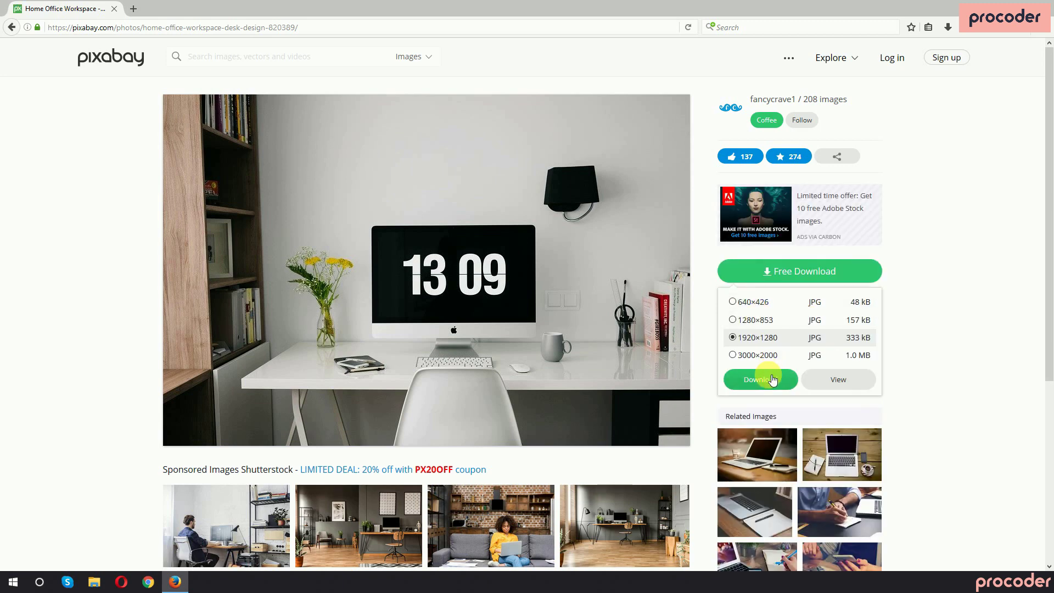
{"action": "left_click", "coordinate": [772, 379]}
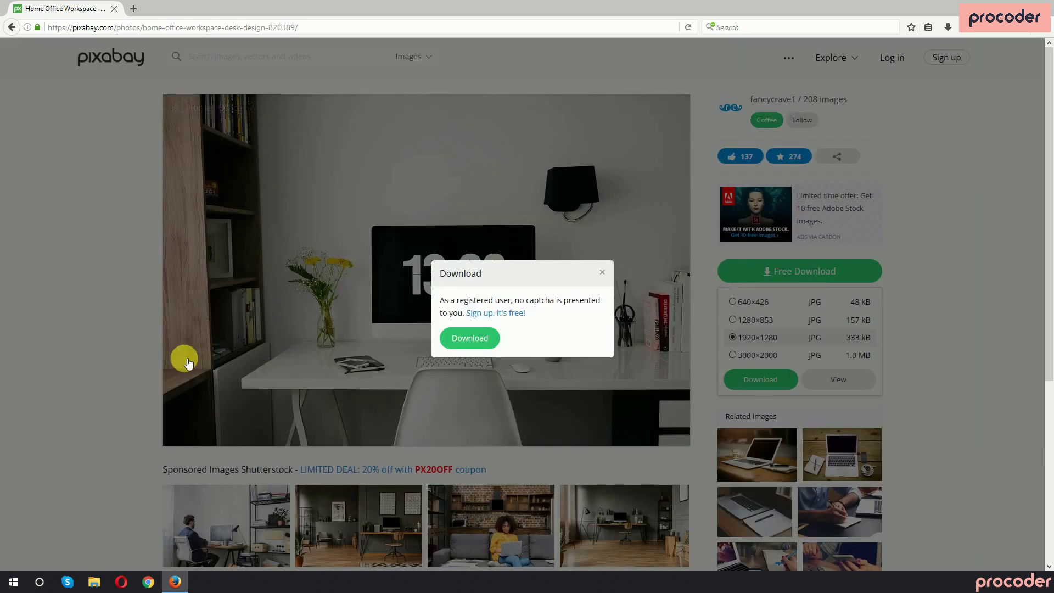
{"action": "left_click", "coordinate": [470, 336]}
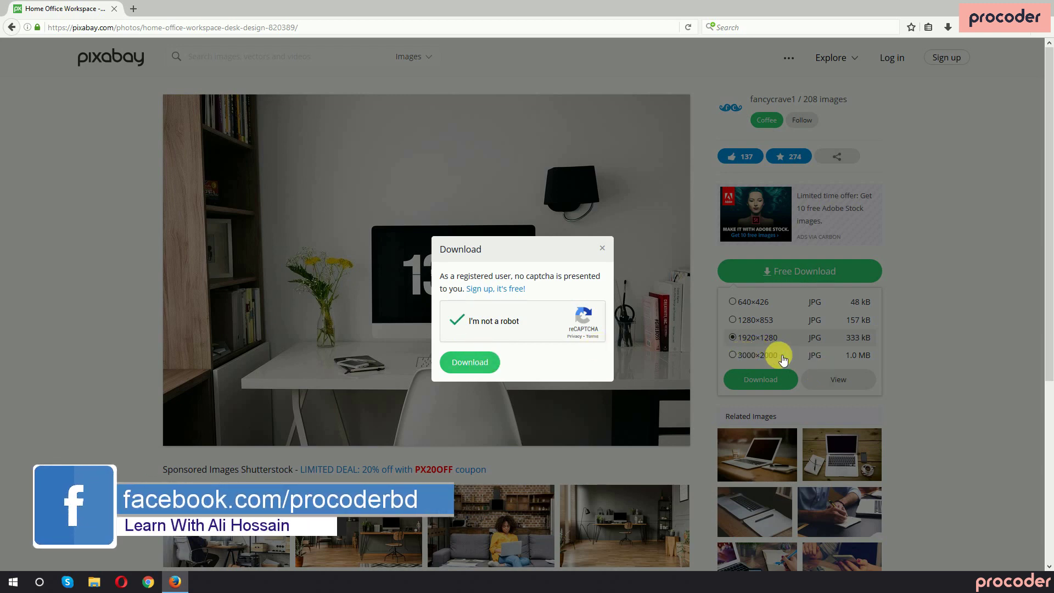
{"action": "left_click", "coordinate": [460, 364]}
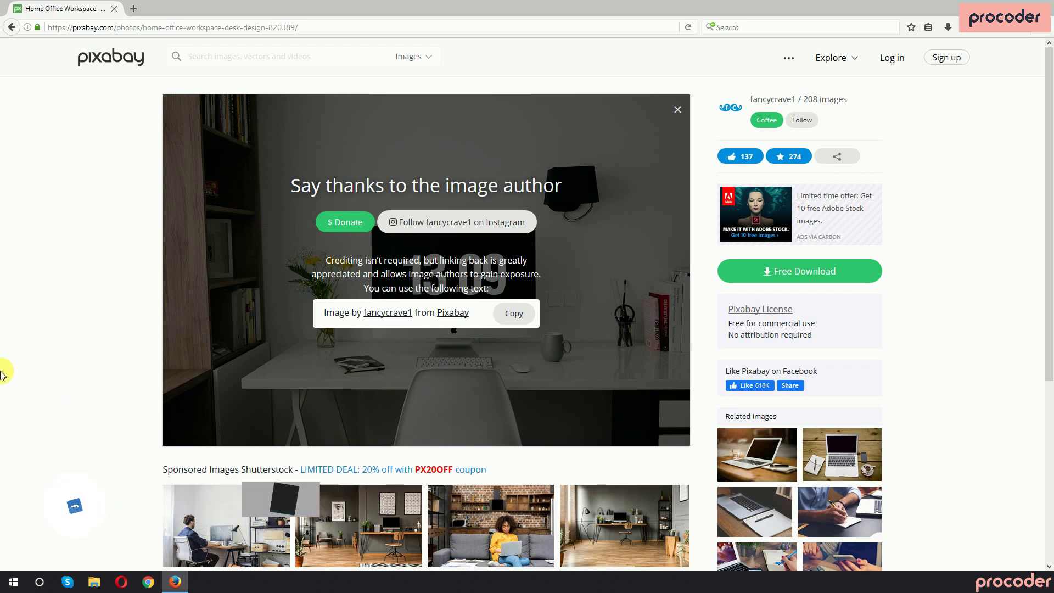
{"action": "left_click", "coordinate": [433, 300]}
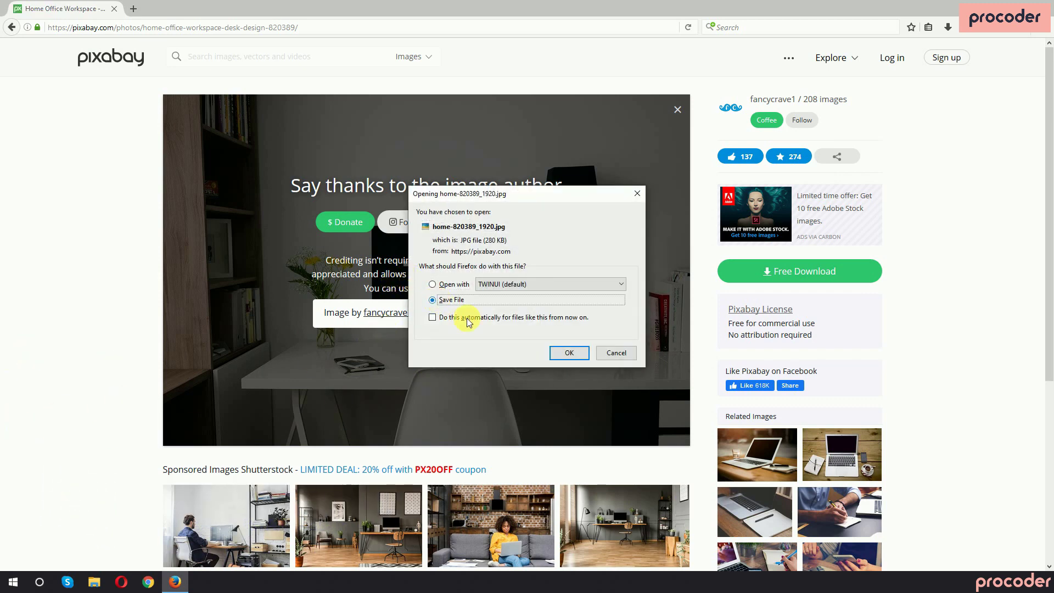
{"action": "left_click", "coordinate": [553, 351]}
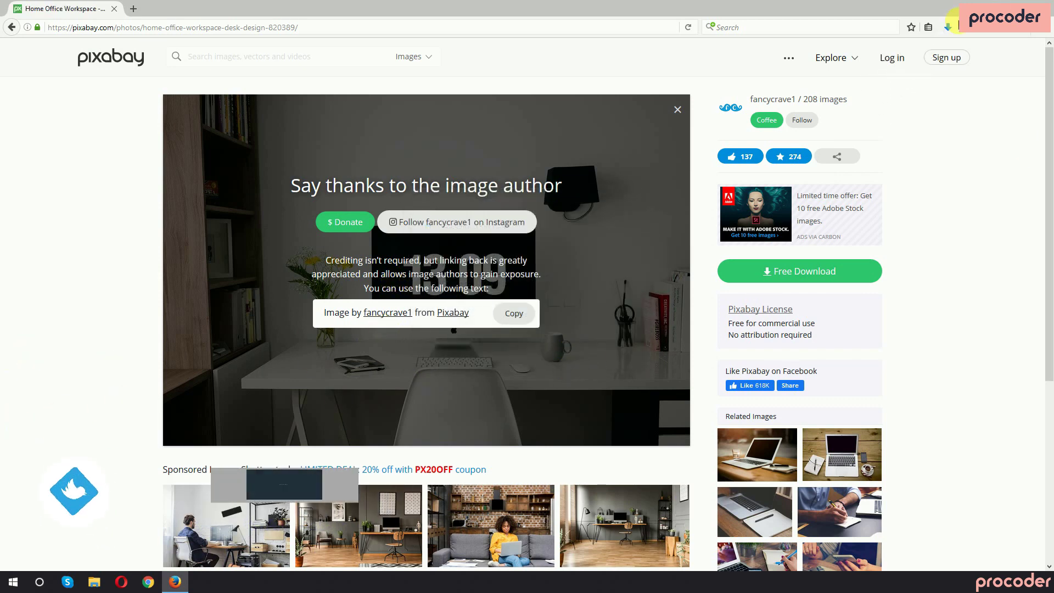
Step: Preview the downloaded desk photo from the Firefox downloads list
{"action": "left_click", "coordinate": [949, 27]}
{"action": "left_click", "coordinate": [948, 64]}
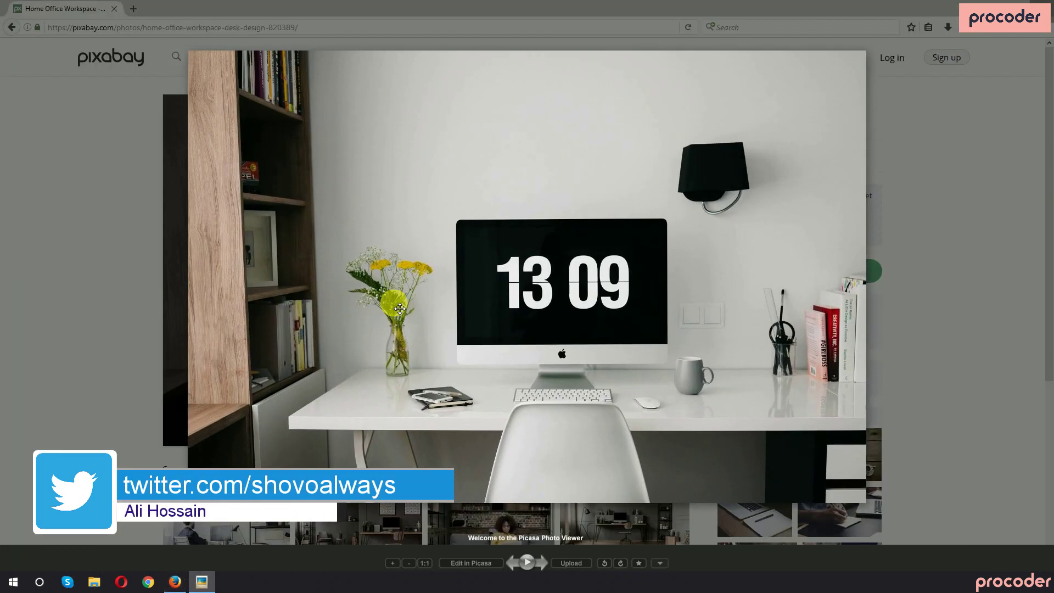
{"action": "left_click", "coordinate": [965, 33]}
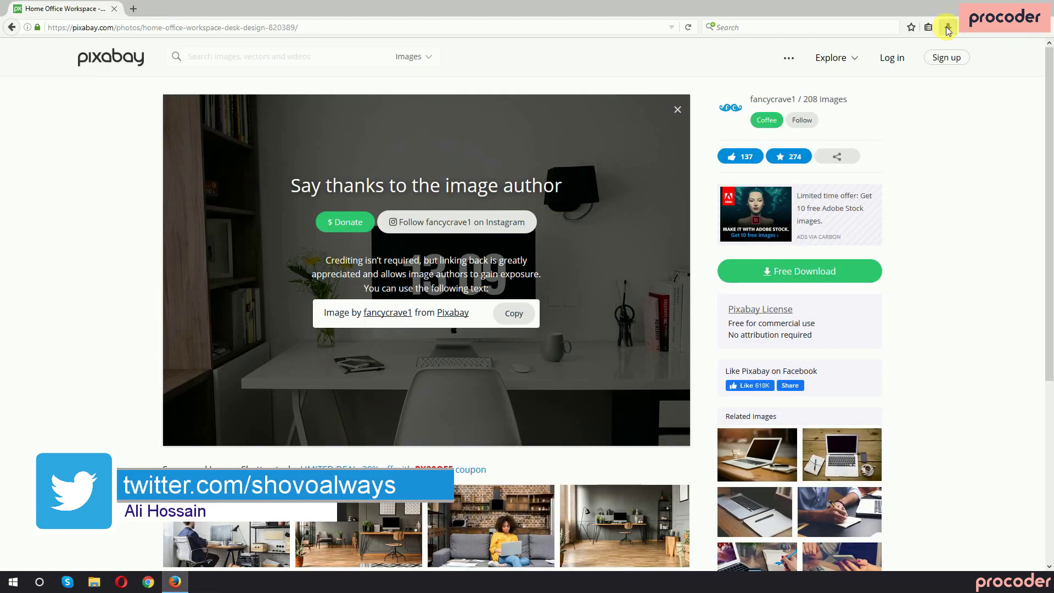
{"action": "left_click", "coordinate": [949, 27]}
Step: Move home-820389_1920.jpg from the Downloads folder to the Desktop and close Explorer
{"action": "left_click", "coordinate": [945, 64]}
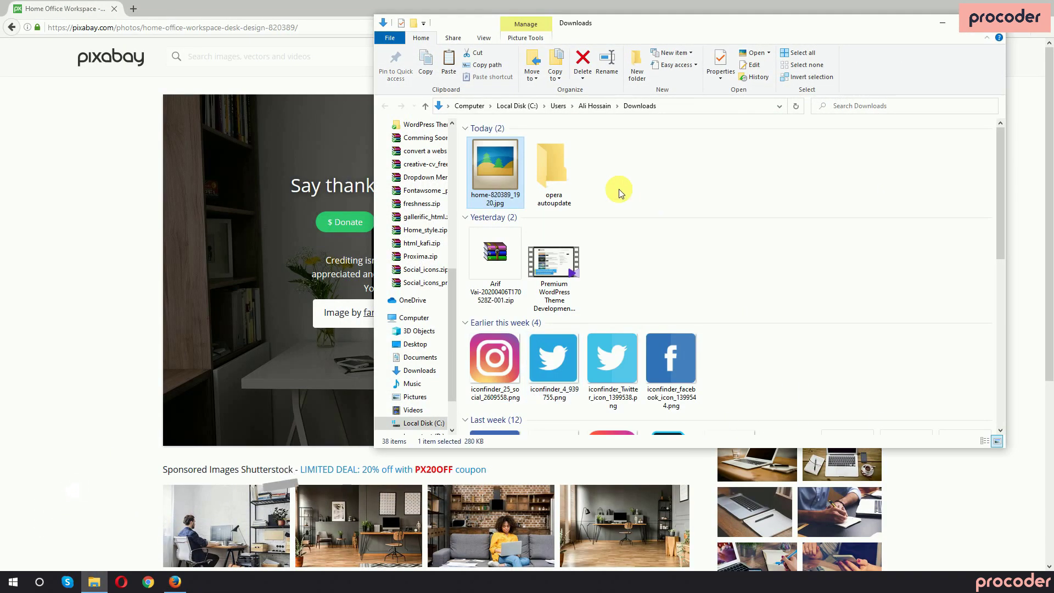
{"action": "left_click", "coordinate": [994, 22]}
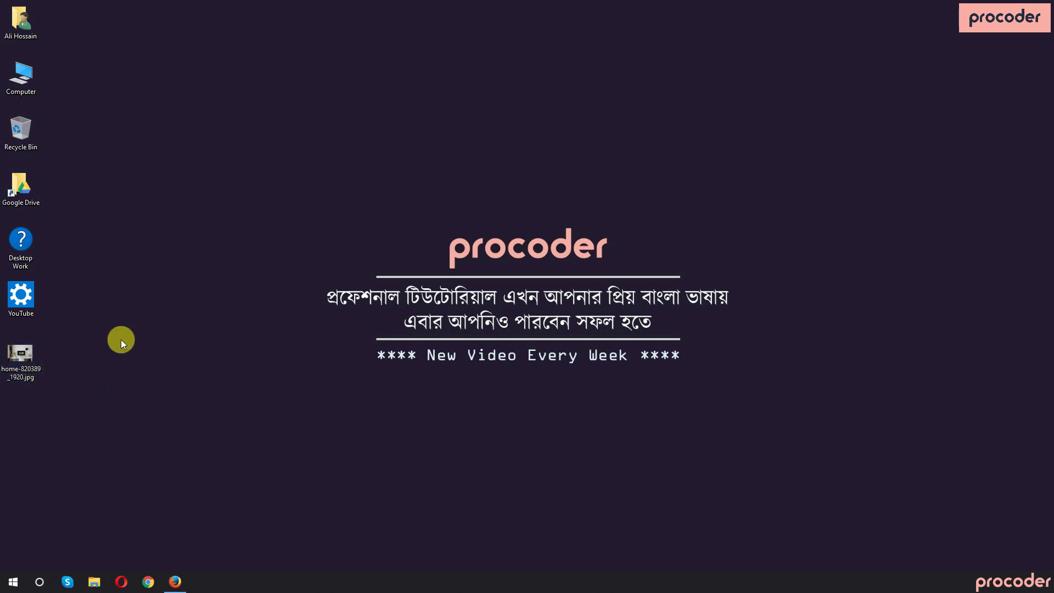
Step: Open the desktop file home-820389_1920.jpg with Adobe Photoshop via Open with
{"action": "right_click", "coordinate": [10, 363]}
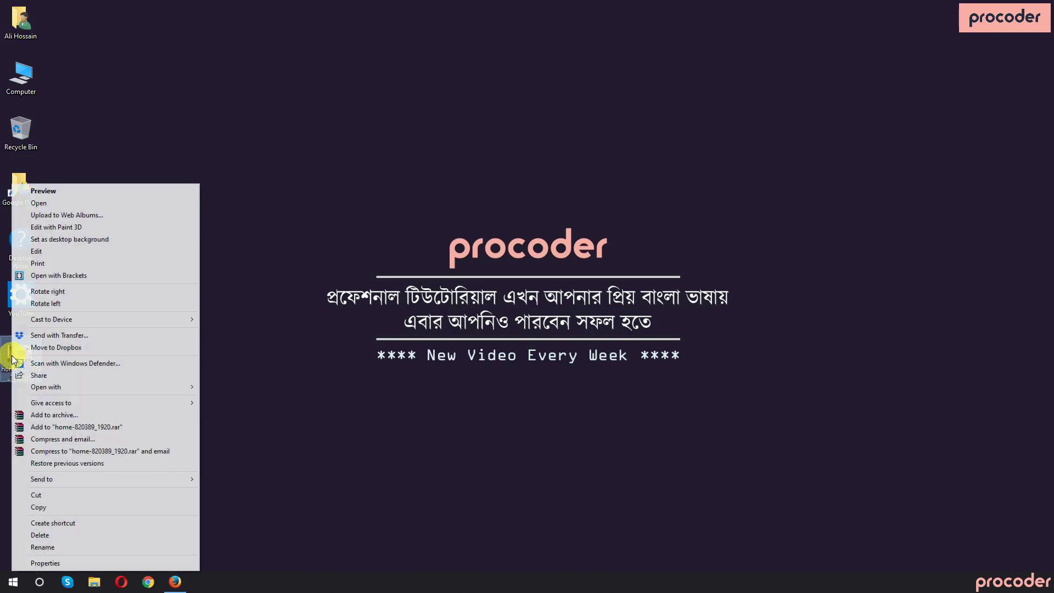
{"action": "left_click", "coordinate": [435, 437]}
{"action": "left_click", "coordinate": [173, 580]}
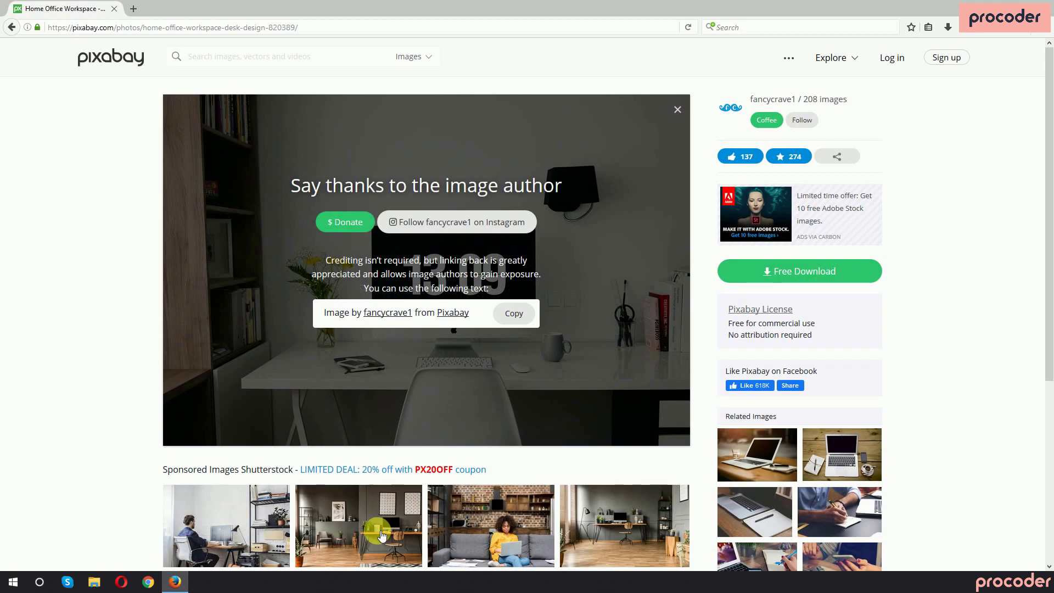
{"action": "key", "text": "super+d"}
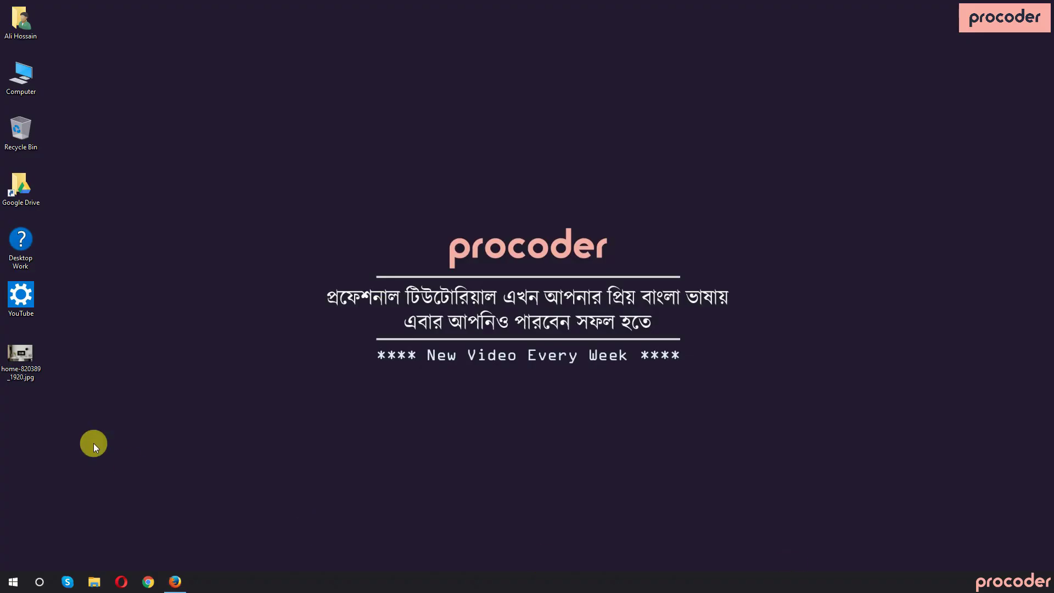
{"action": "right_click", "coordinate": [12, 366]}
{"action": "left_click", "coordinate": [22, 354]}
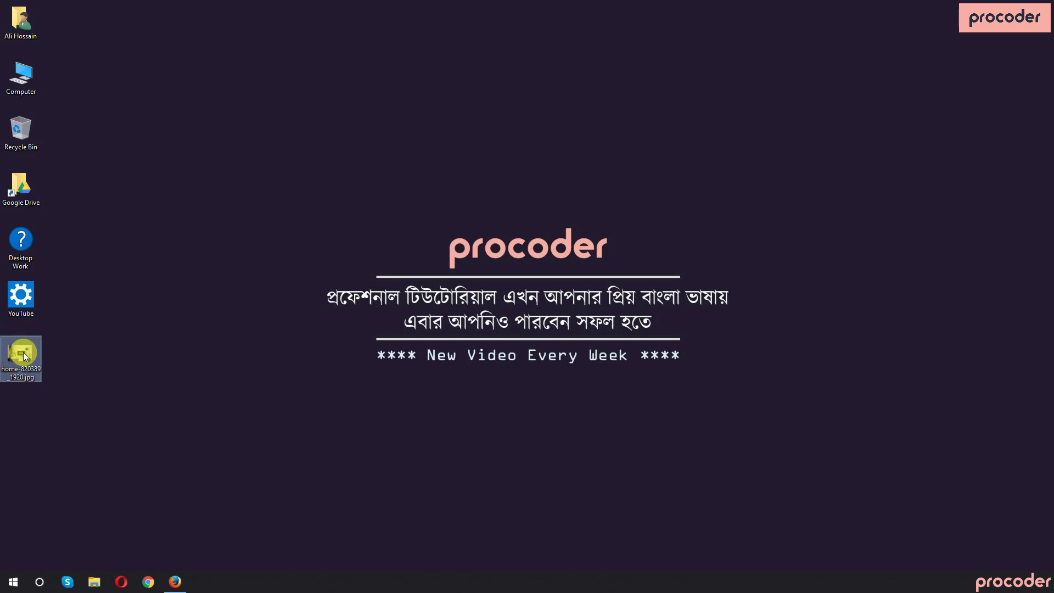
{"action": "right_click", "coordinate": [24, 356]}
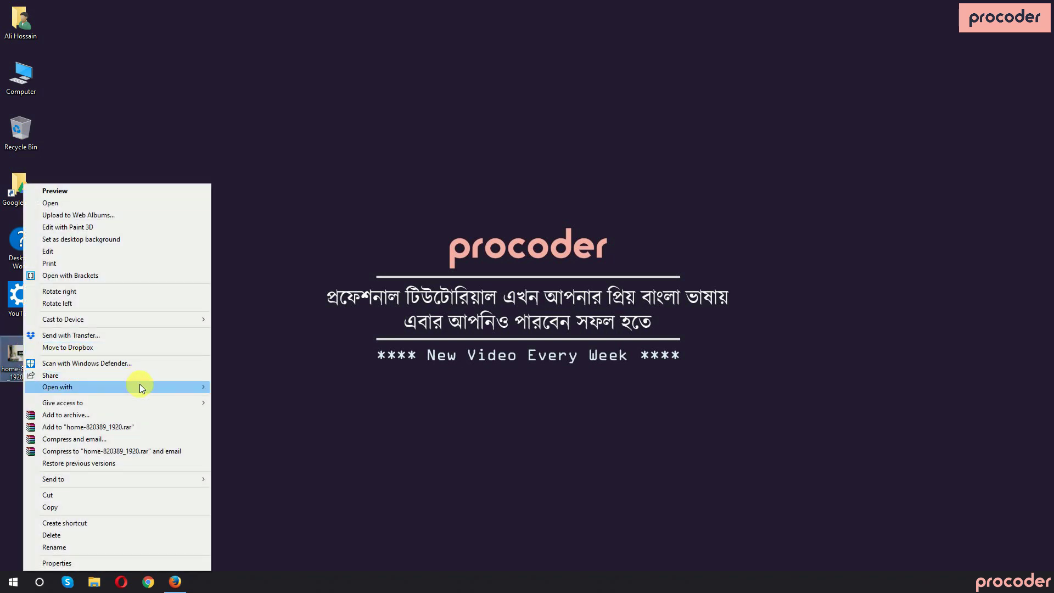
{"action": "mouse_move", "coordinate": [124, 388]}
{"action": "left_click", "coordinate": [247, 460]}
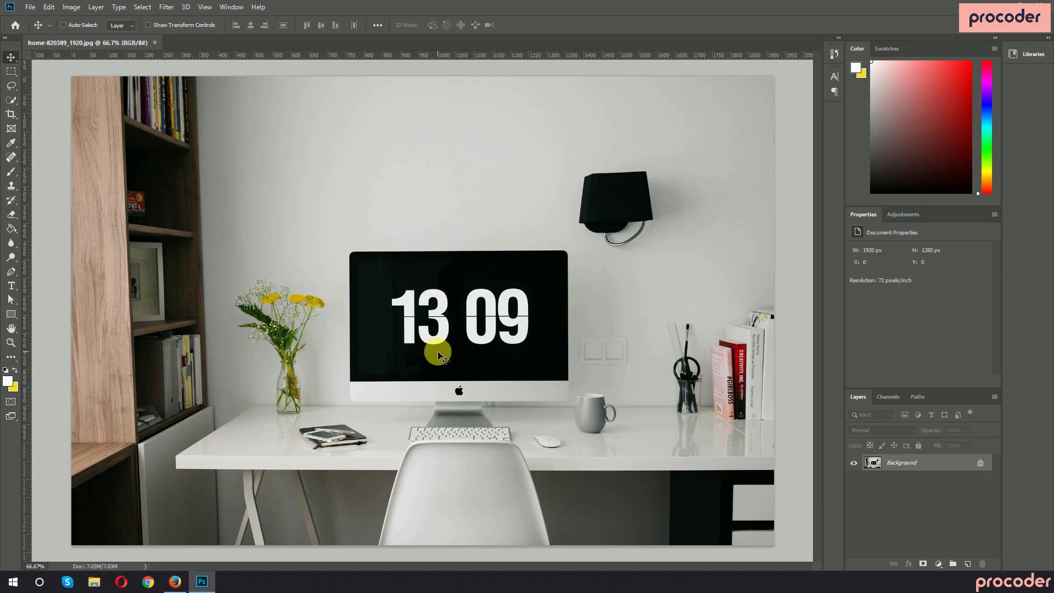
Step: Open File > Save As for the desk photo
{"action": "left_click", "coordinate": [30, 8]}
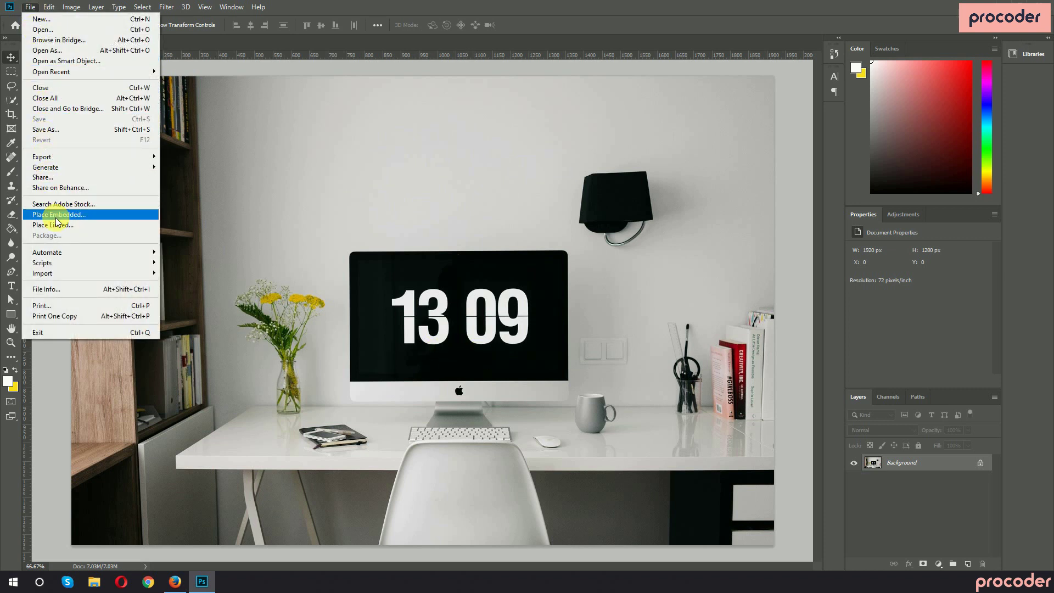
{"action": "left_click", "coordinate": [55, 129]}
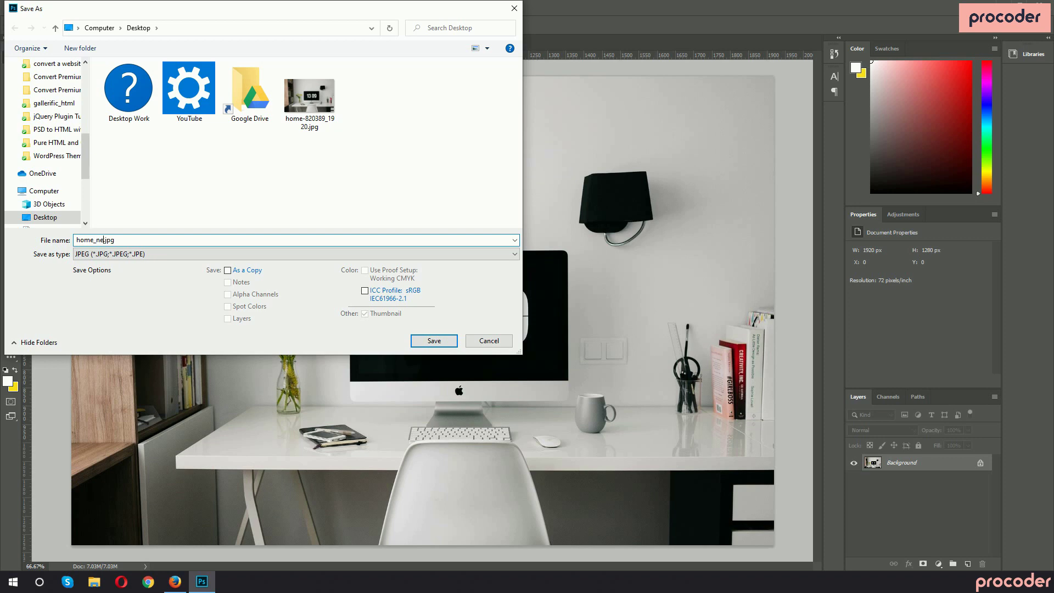
Step: Save as home_new.jpg with Medium JPEG quality 5, about 126.4K
{"action": "key", "text": "Return"}
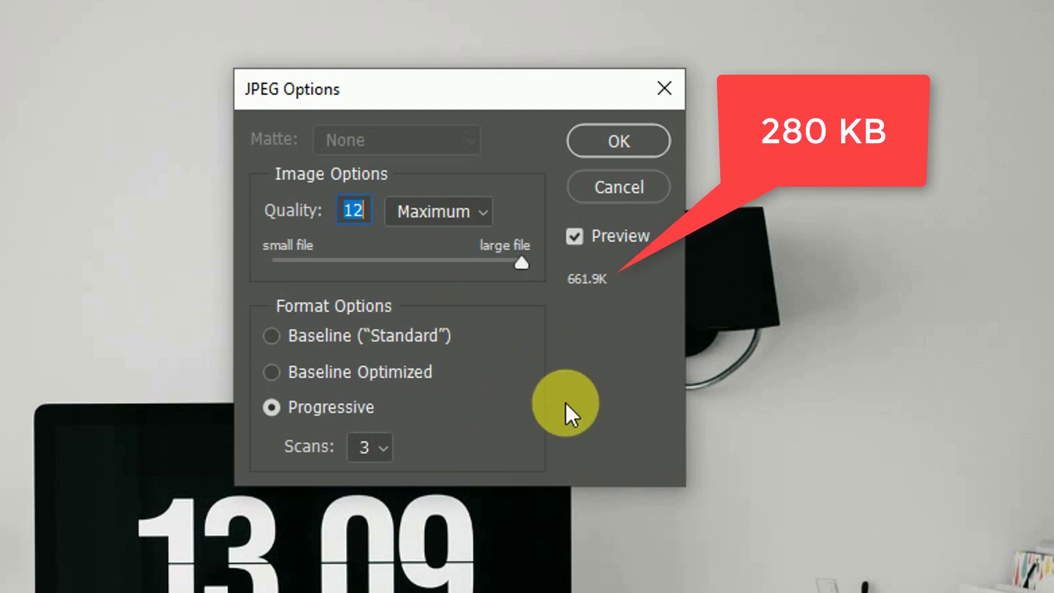
{"action": "left_click", "coordinate": [449, 206]}
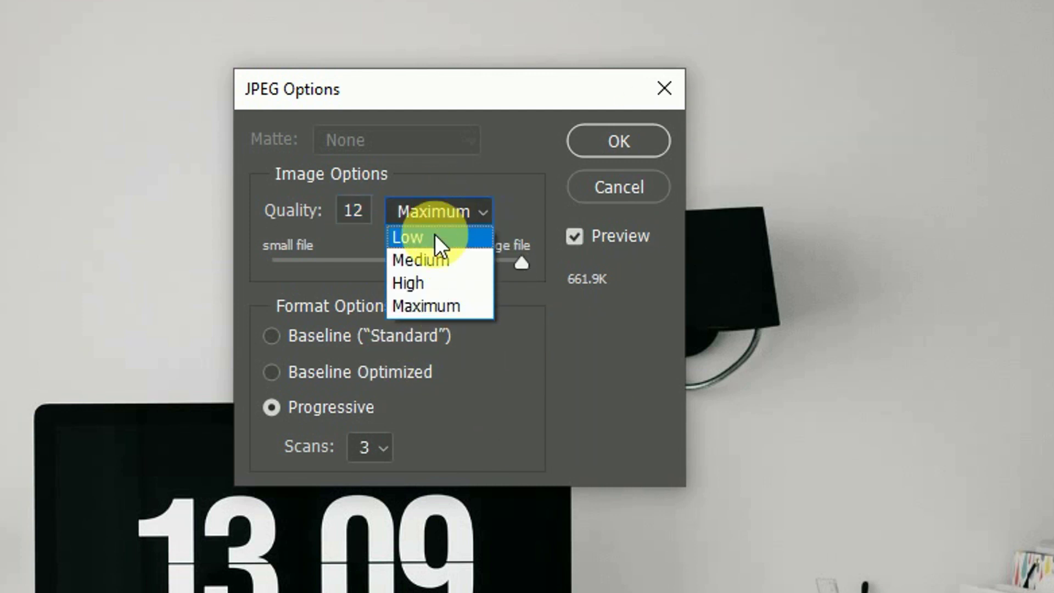
{"action": "left_click", "coordinate": [429, 258]}
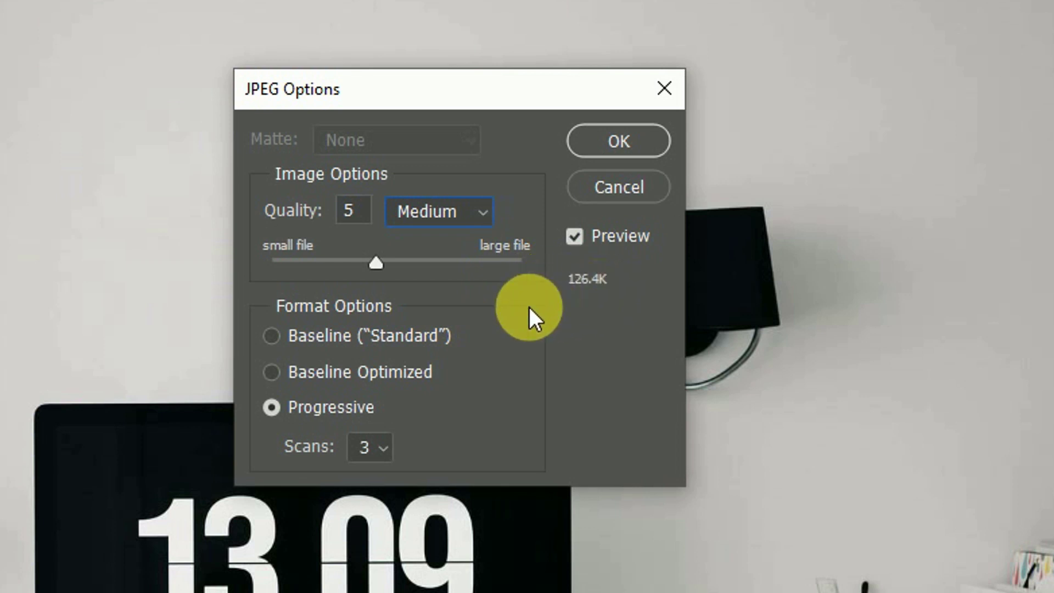
{"action": "left_click", "coordinate": [628, 146]}
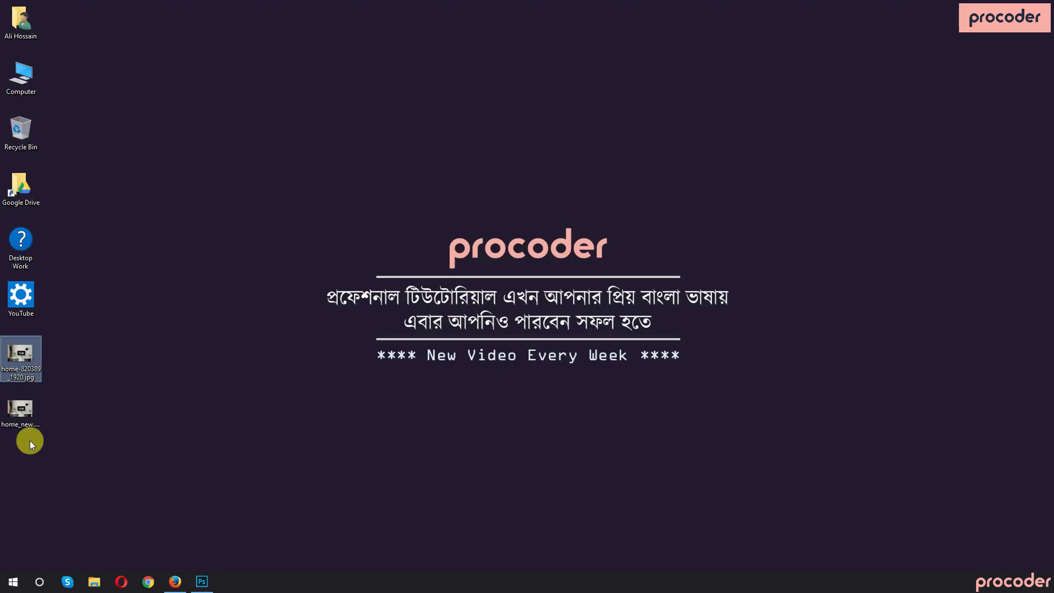
Step: Compare home_new.jpg and the original desk photo in Picasa Photo Viewer, then return to Photoshop
{"action": "double_click", "coordinate": [22, 411]}
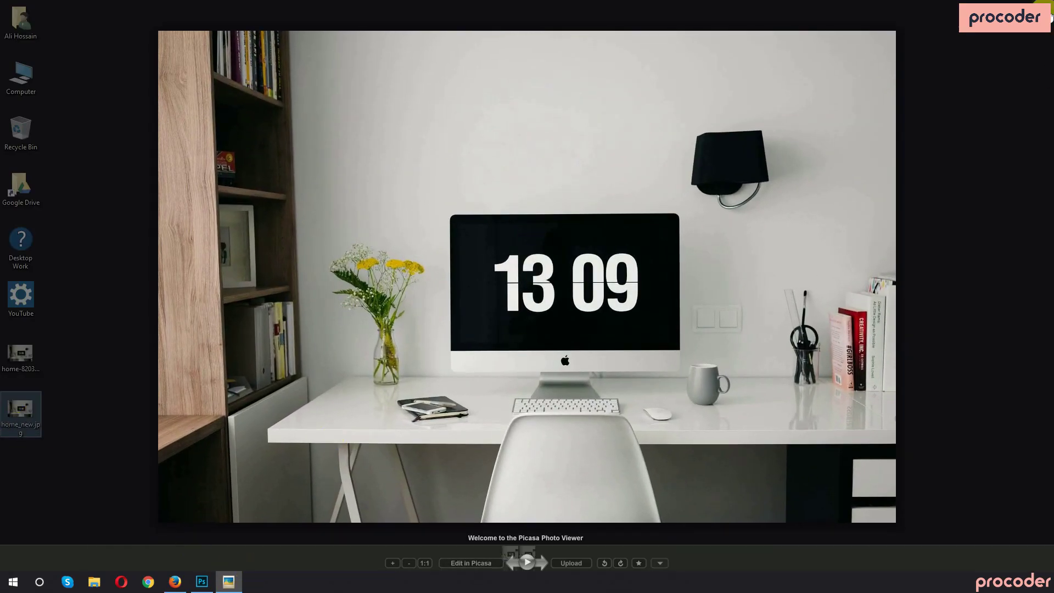
{"action": "left_click", "coordinate": [1050, 17]}
{"action": "double_click", "coordinate": [14, 358]}
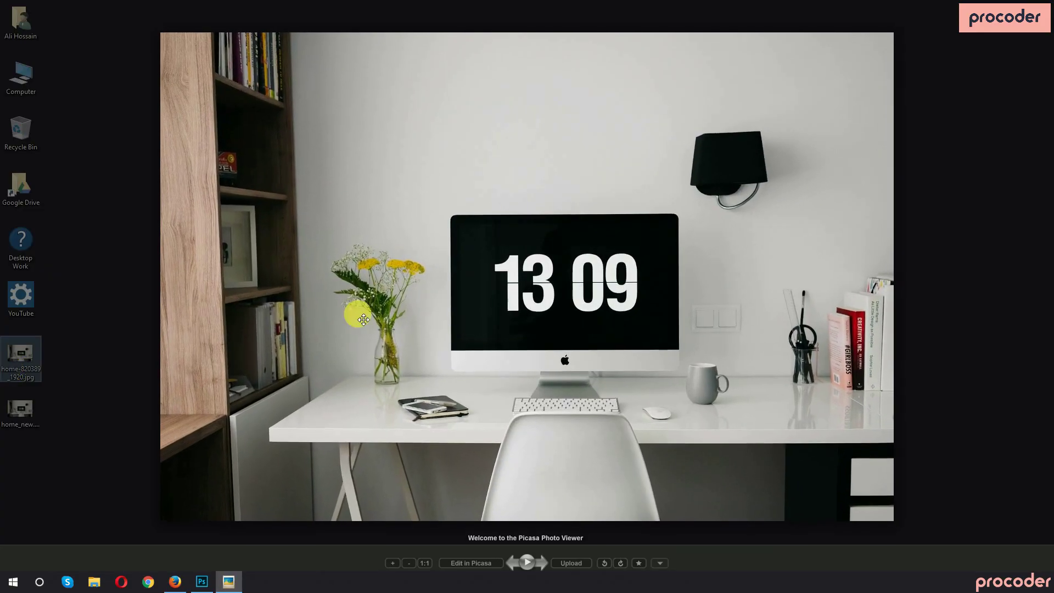
{"action": "left_click", "coordinate": [18, 355]}
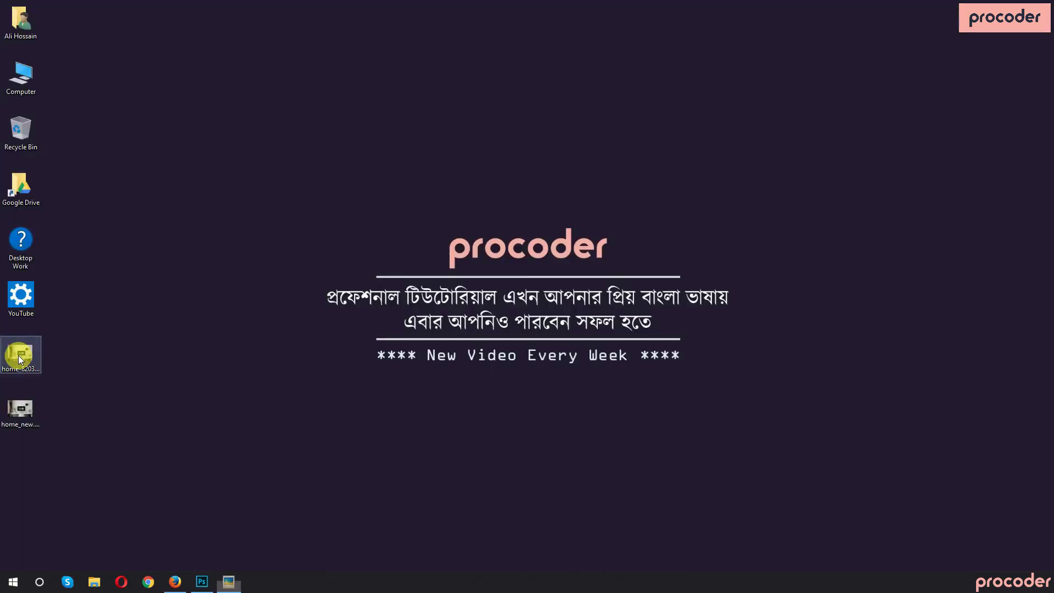
{"action": "double_click", "coordinate": [25, 405]}
{"action": "key", "text": "Escape"}
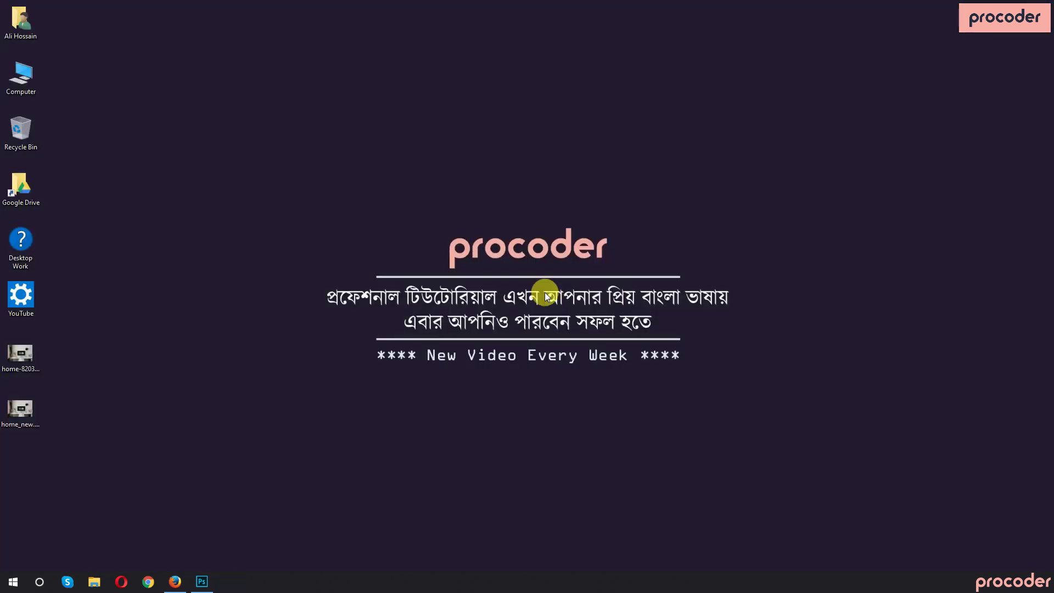
{"action": "left_click", "coordinate": [202, 582]}
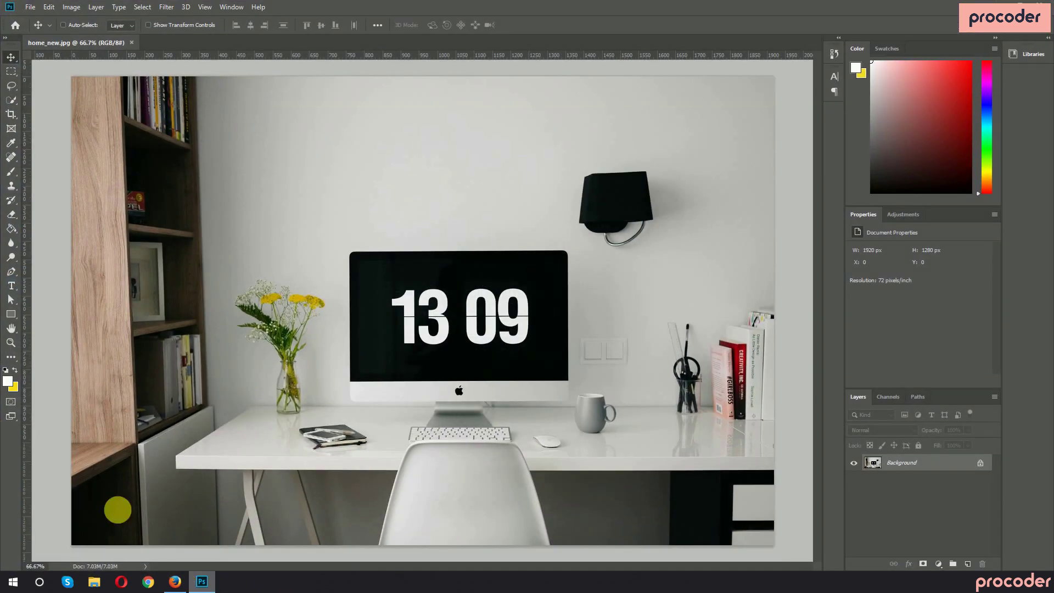
Step: Close the File menu and relaunch Adobe Photoshop CC from the Start menu
{"action": "left_click", "coordinate": [30, 7]}
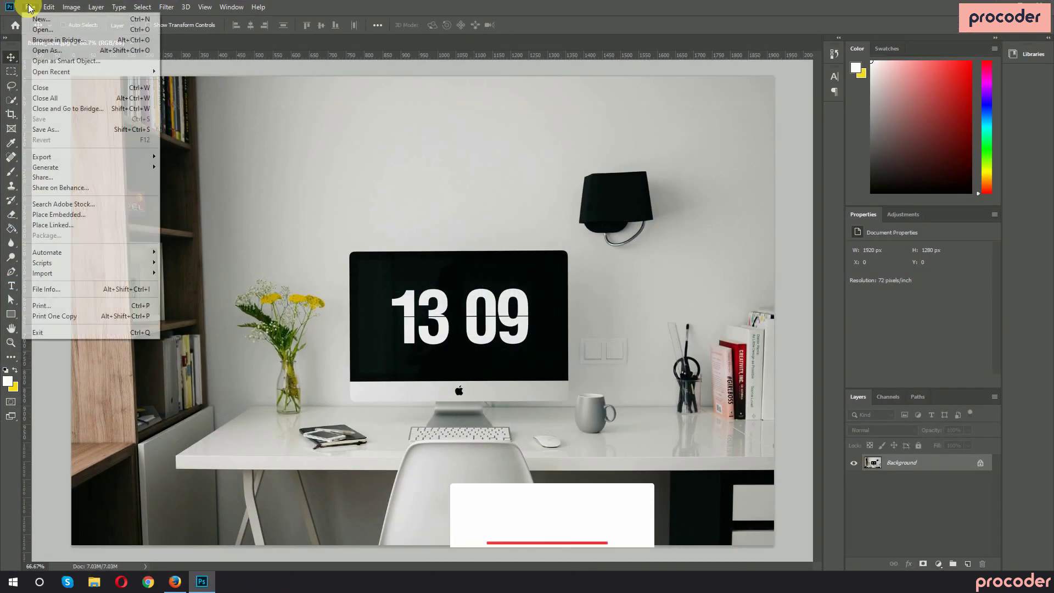
{"action": "left_click", "coordinate": [292, 150]}
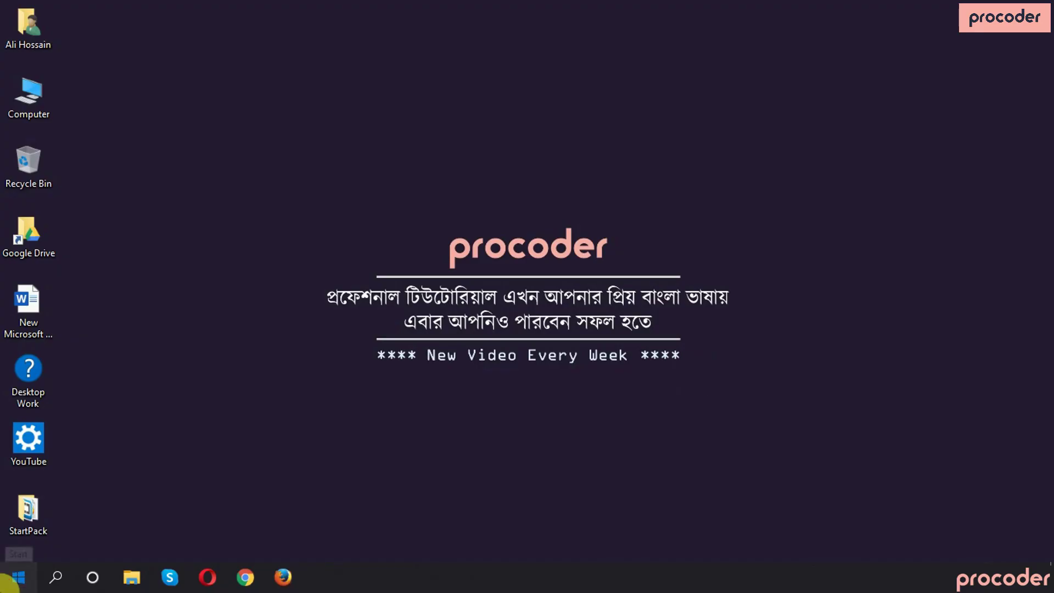
{"action": "left_click", "coordinate": [16, 580]}
{"action": "left_click", "coordinate": [964, 145]}
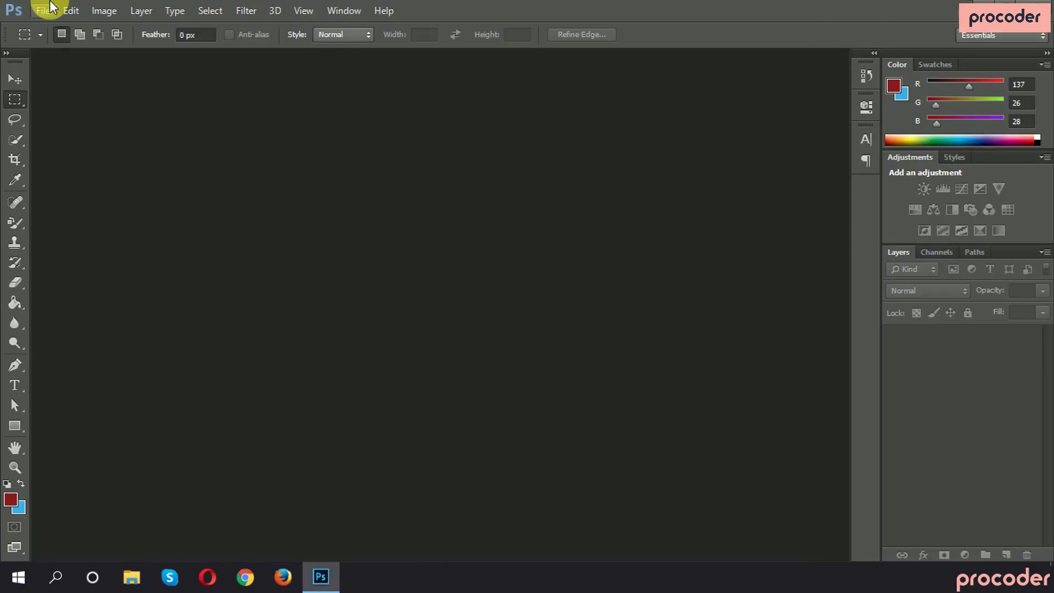
Step: Dismiss the File > New dialog, then use the File menu to open home_new.jpg
{"action": "left_click", "coordinate": [44, 10]}
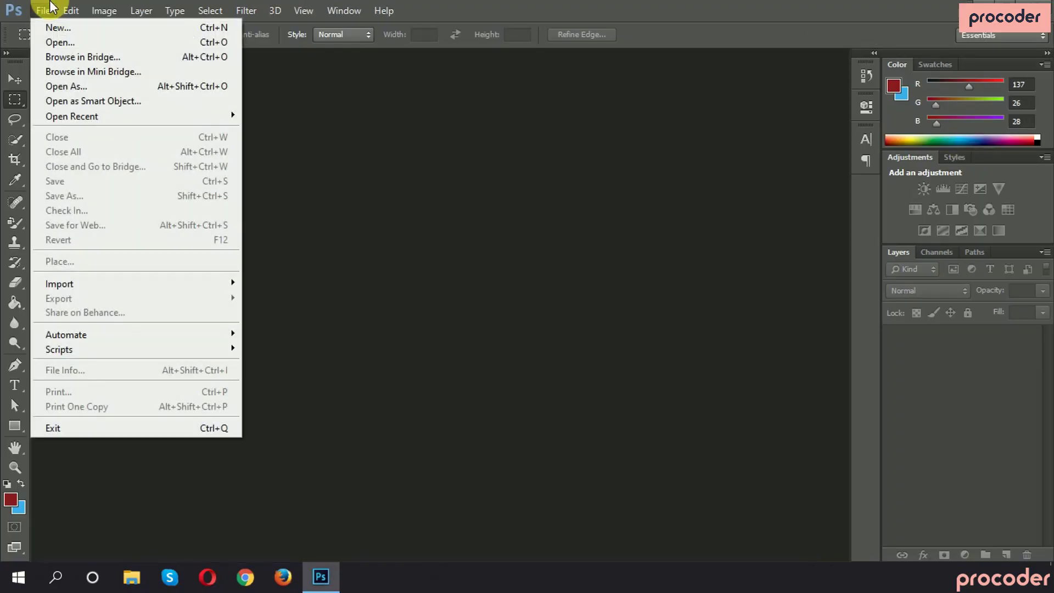
{"action": "left_click", "coordinate": [55, 31]}
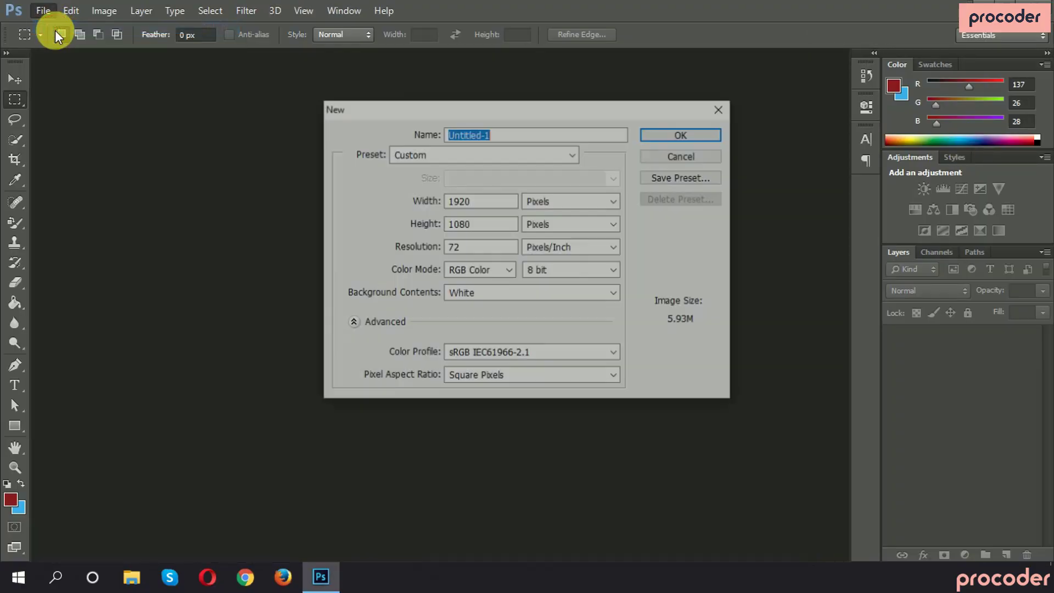
{"action": "left_click", "coordinate": [683, 134]}
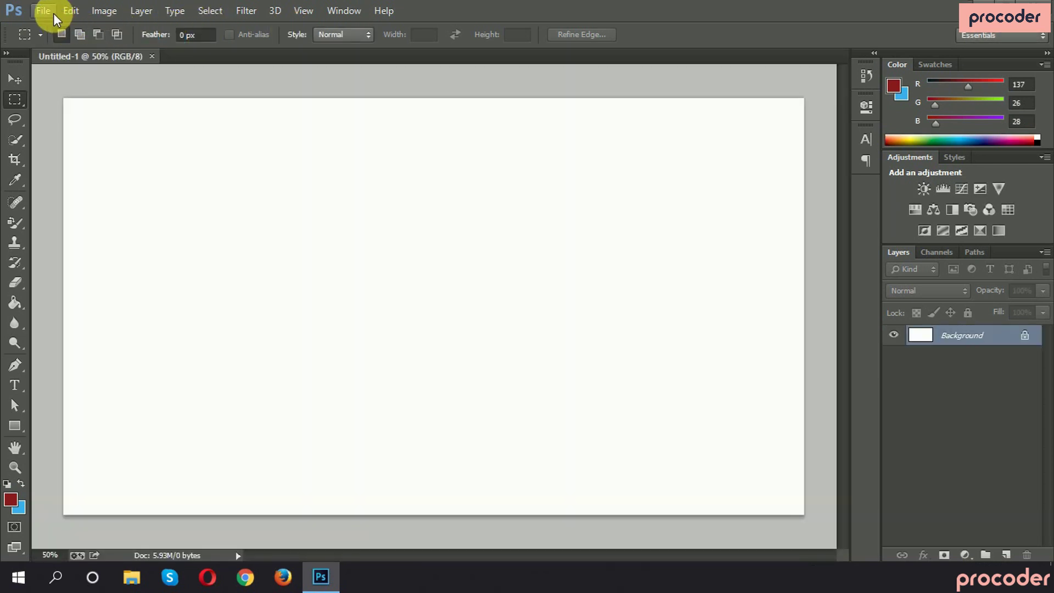
{"action": "left_click", "coordinate": [52, 12]}
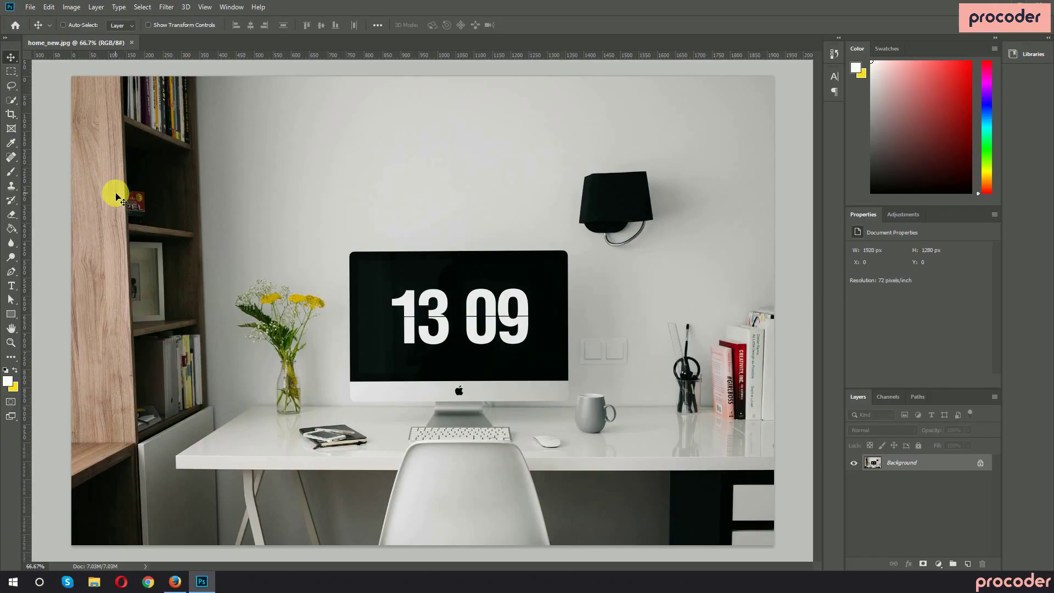
Step: Open Save for Web with a 2-Up comparison and set JPEG quality to Medium
{"action": "key", "text": "ctrl+alt+shift+s"}
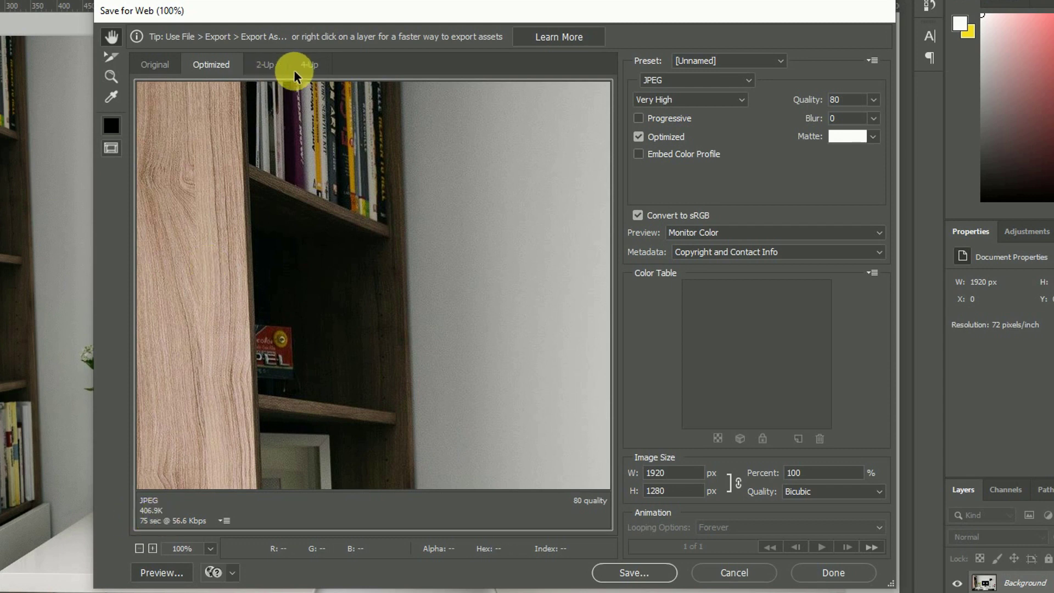
{"action": "left_click", "coordinate": [271, 68]}
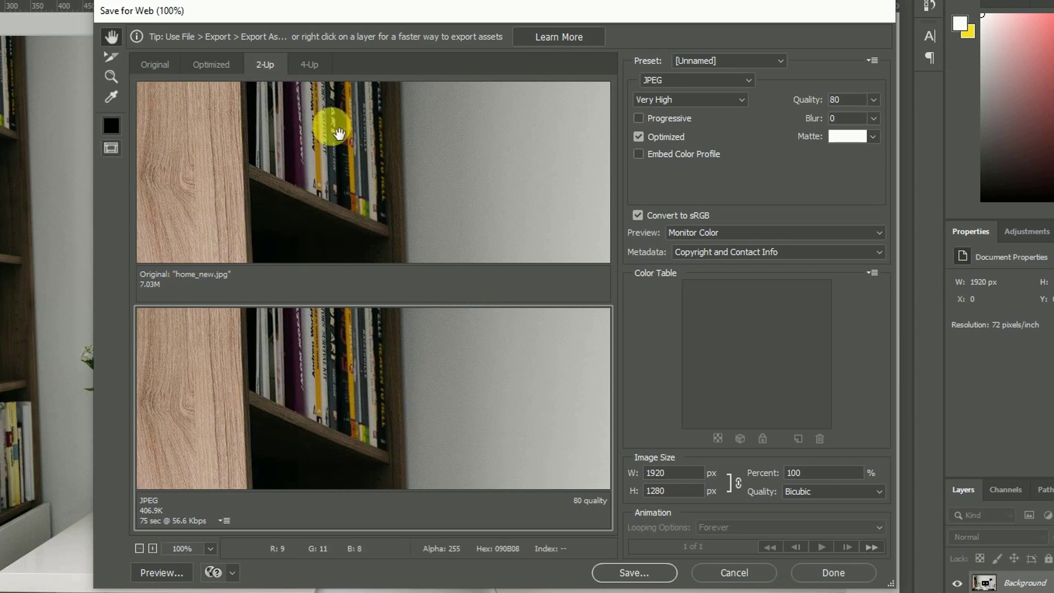
{"action": "left_click", "coordinate": [657, 101]}
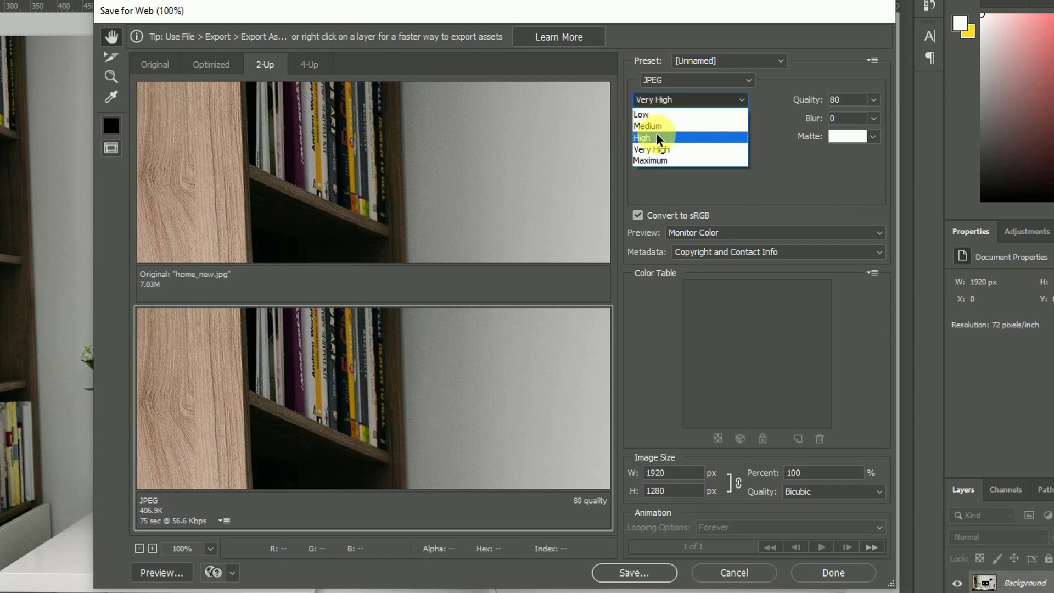
{"action": "left_click", "coordinate": [660, 124]}
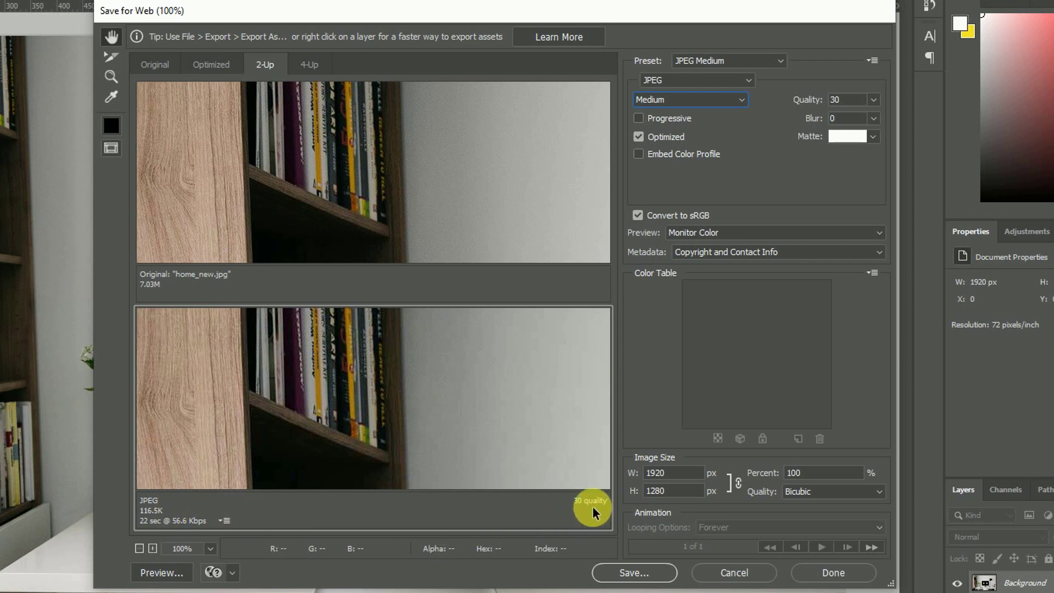
Step: Try Low JPEG quality, switch back to Medium, and reopen the quality presets
{"action": "left_click", "coordinate": [714, 99]}
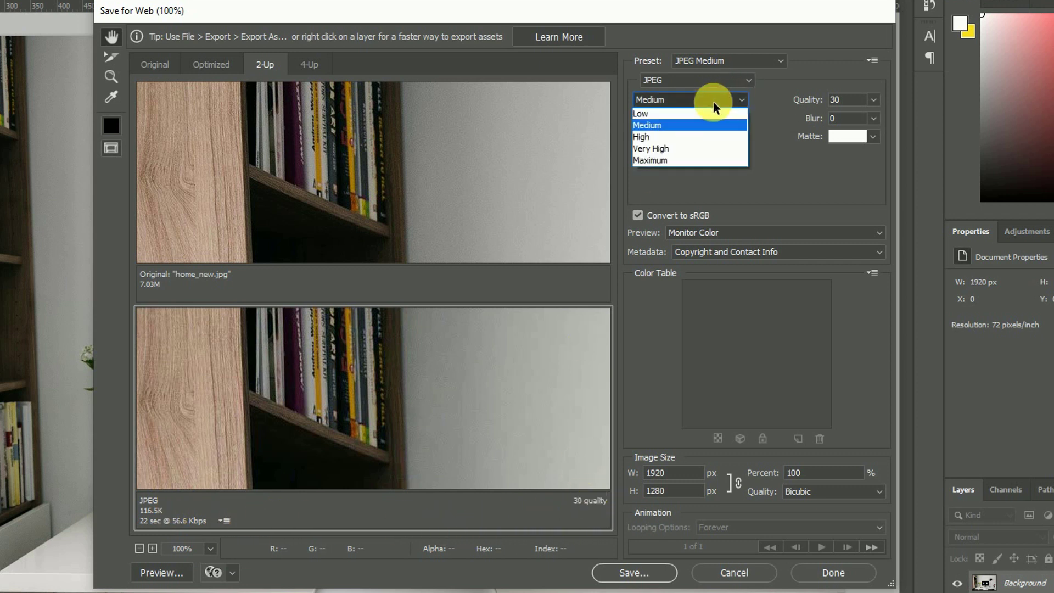
{"action": "left_click", "coordinate": [679, 115]}
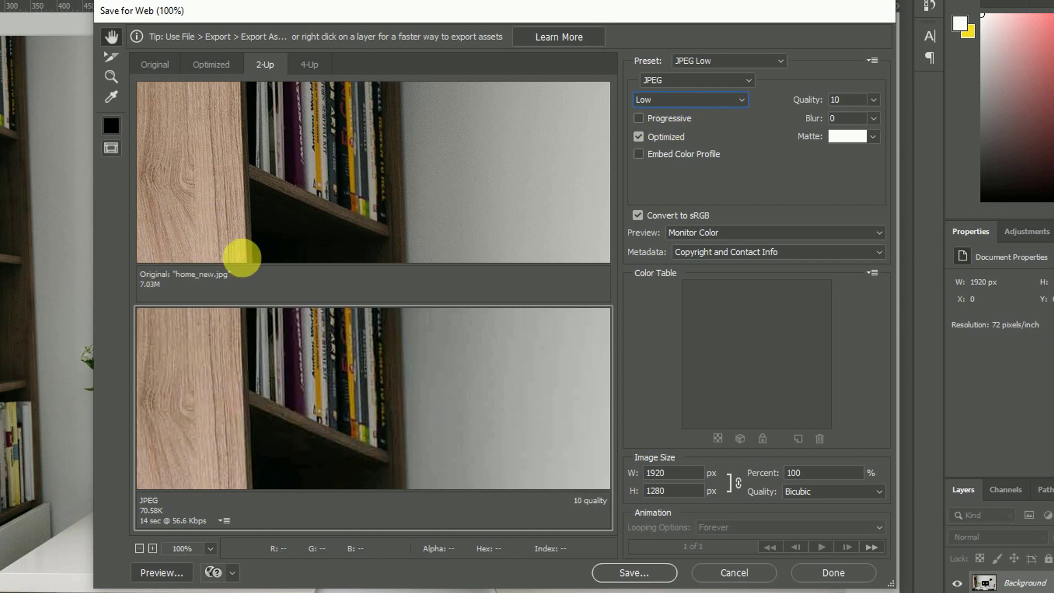
{"action": "left_click", "coordinate": [699, 102]}
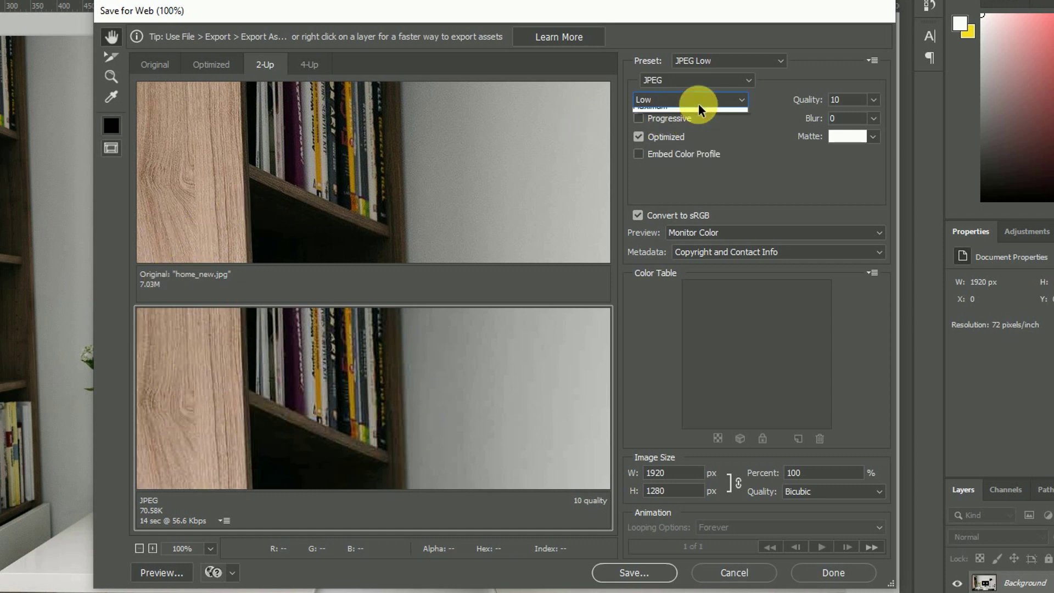
{"action": "left_click", "coordinate": [688, 125]}
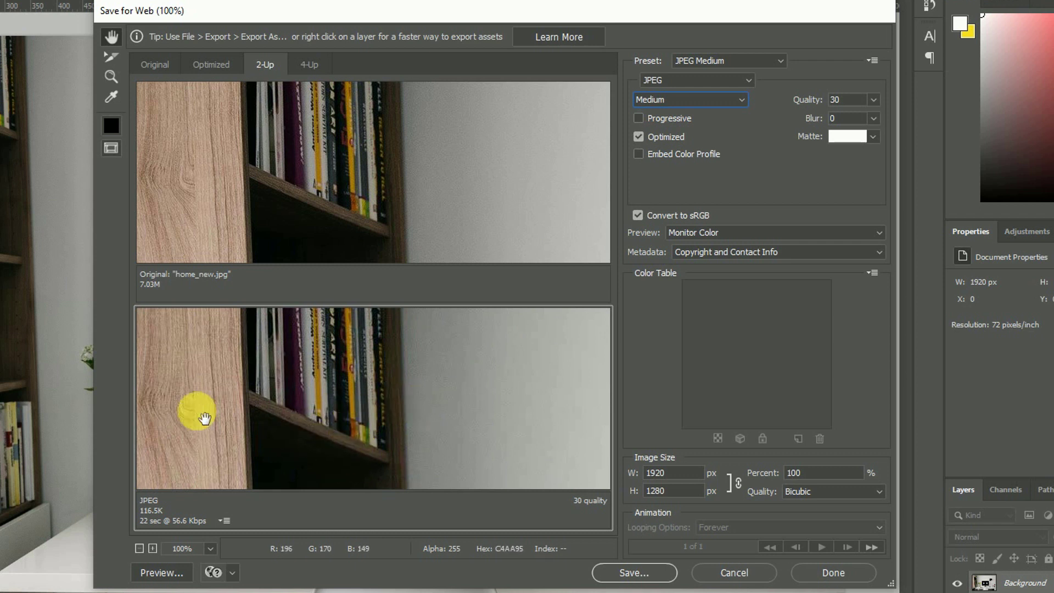
{"action": "left_click", "coordinate": [655, 94]}
Step: Set the web export compression quality to High (60)
{"action": "left_click", "coordinate": [654, 140]}
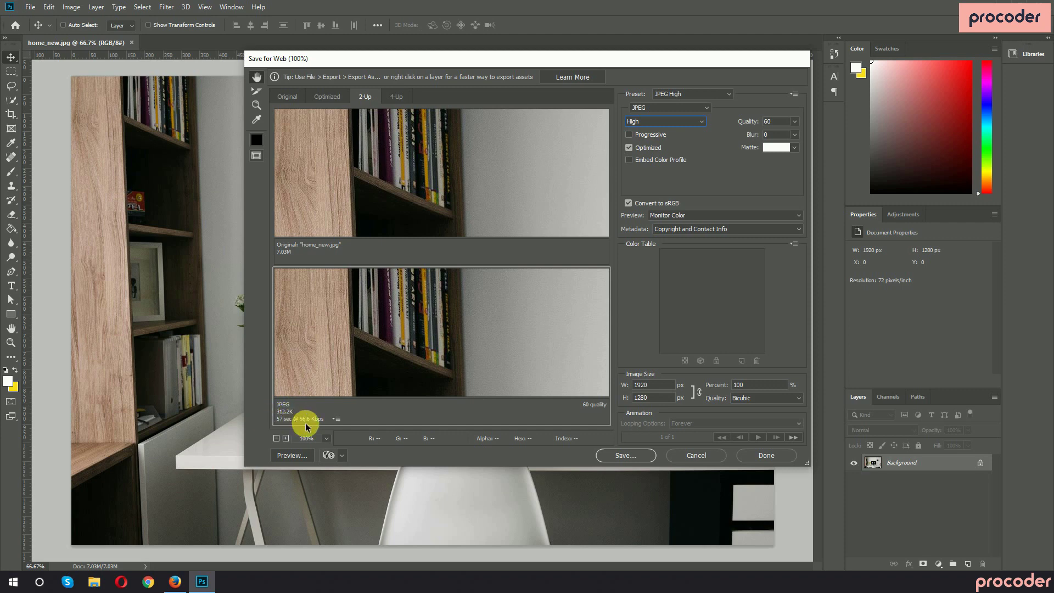
{"action": "left_click", "coordinate": [175, 582]}
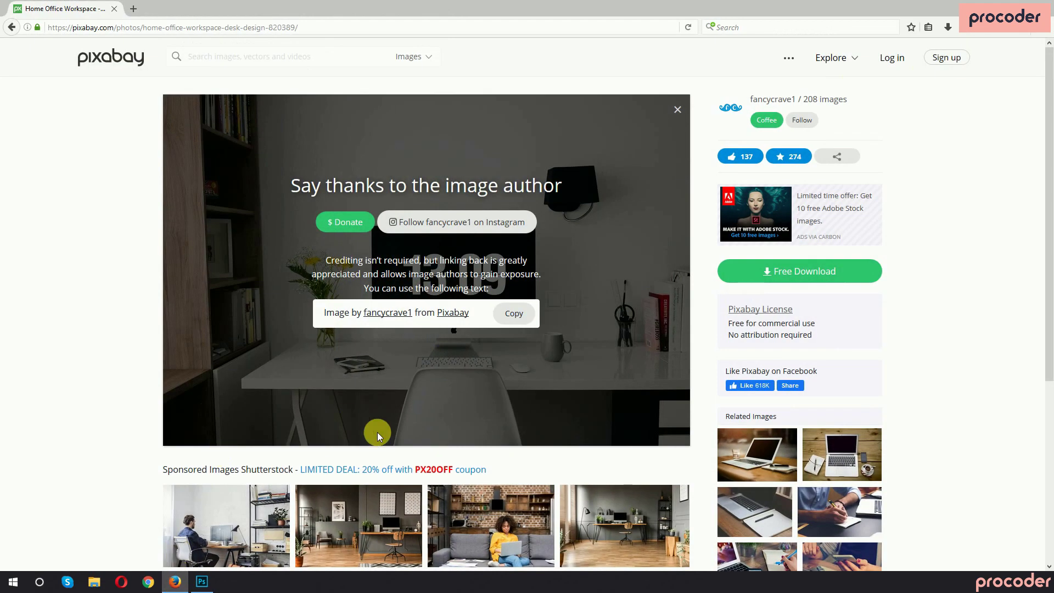
{"action": "left_click", "coordinate": [201, 582]}
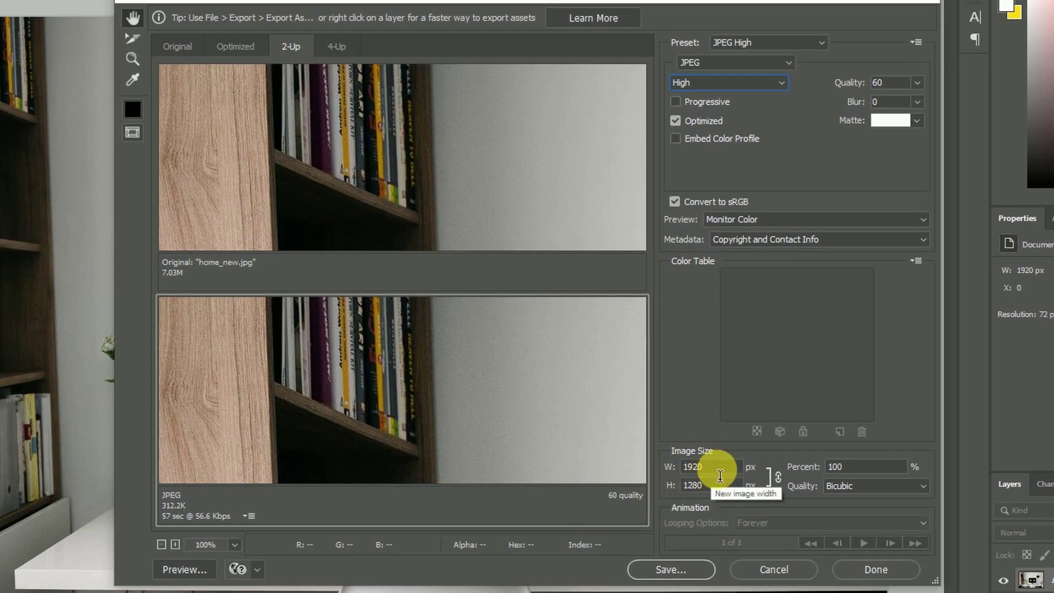
Step: Scale the export to 350 px wide with proportions kept (233 px tall), then save
{"action": "left_click", "coordinate": [703, 468]}
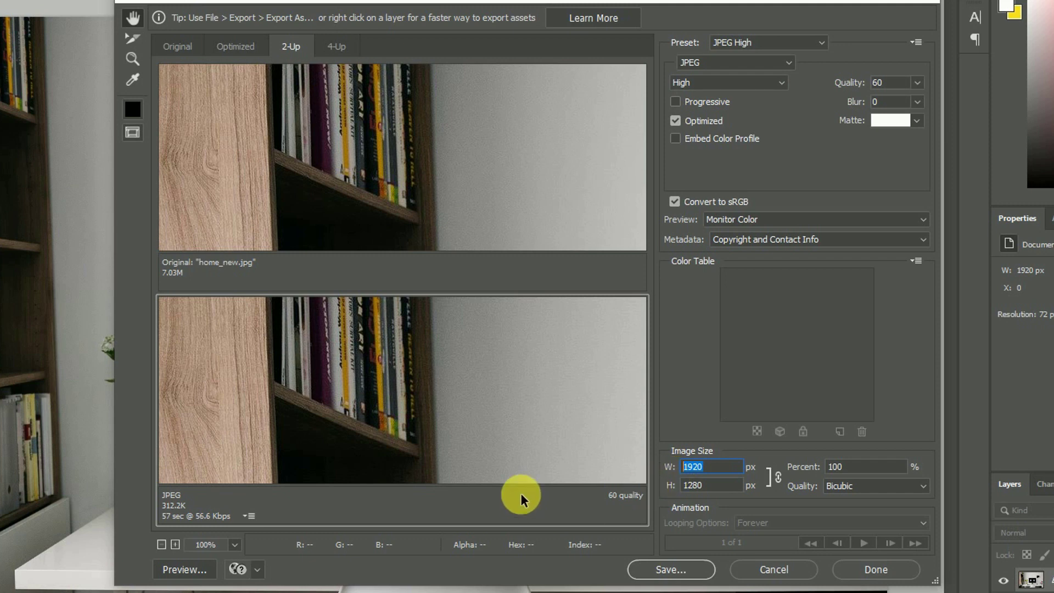
{"action": "type", "text": "35"}
{"action": "type", "text": "0"}
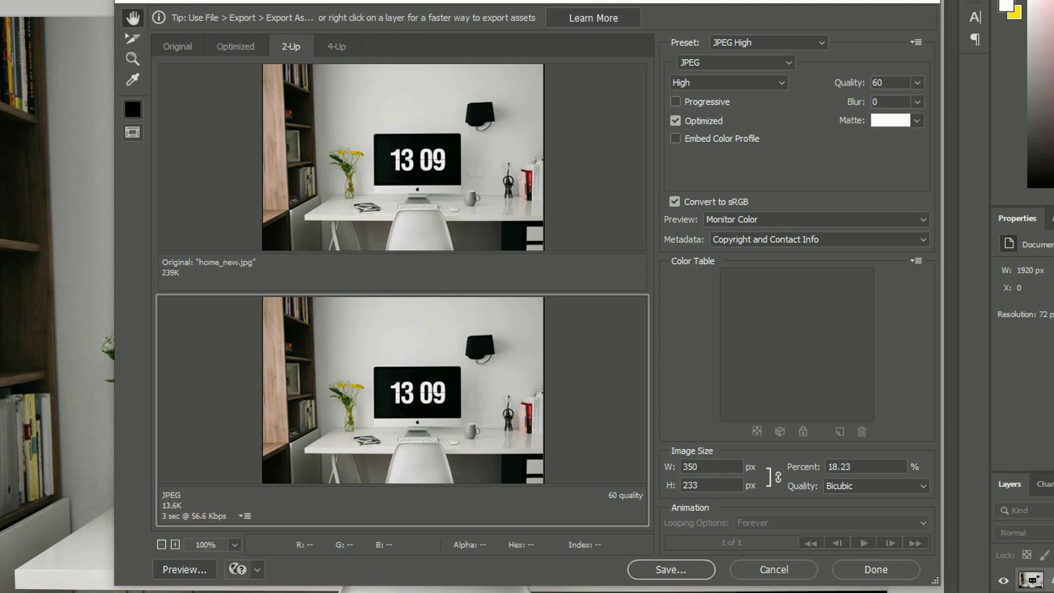
{"action": "left_click", "coordinate": [778, 478]}
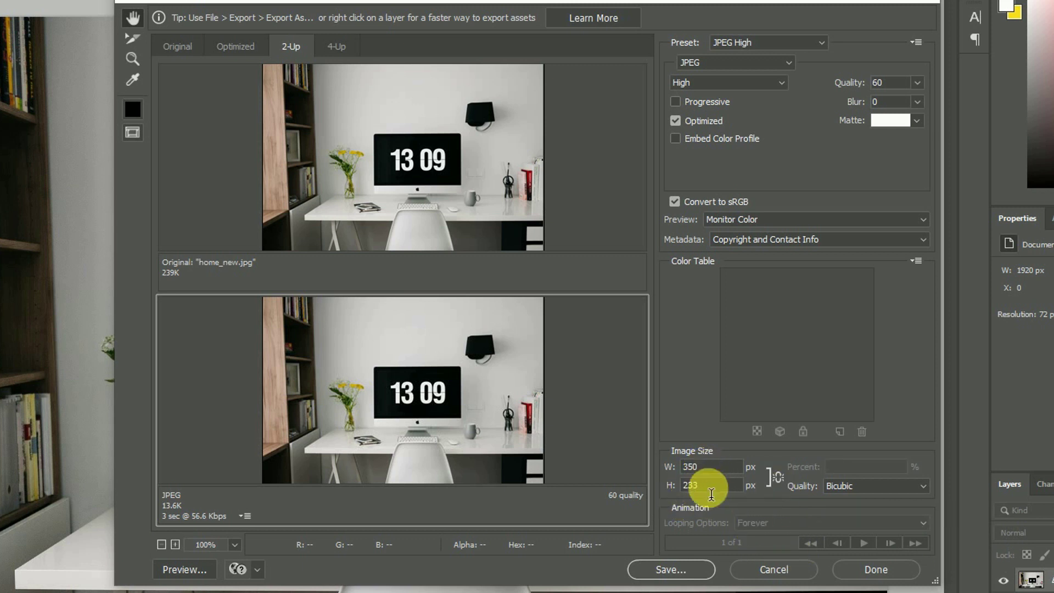
{"action": "left_click", "coordinate": [672, 486]}
{"action": "type", "text": "450"}
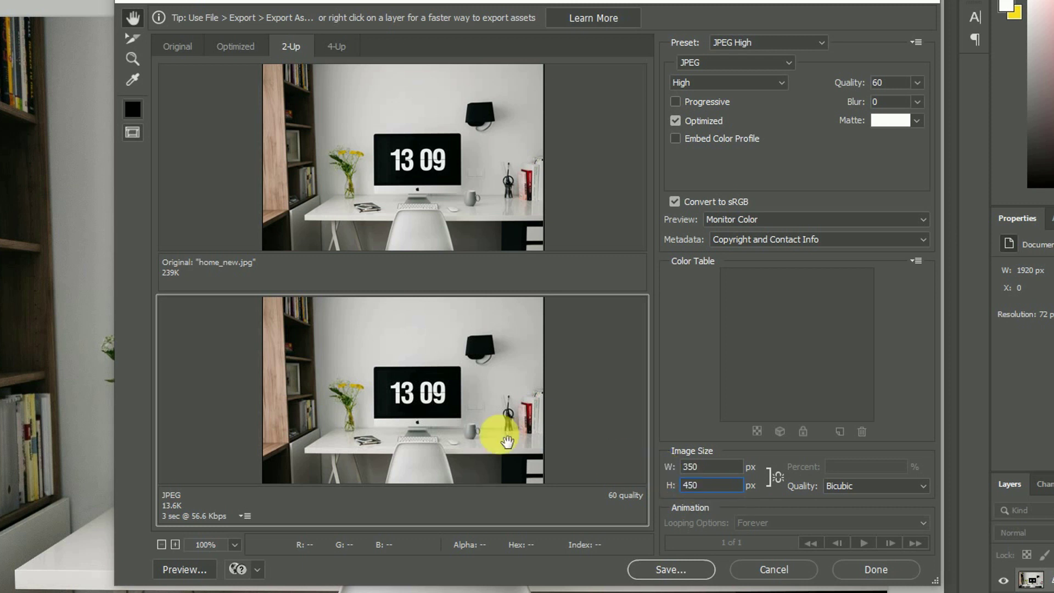
{"action": "left_click", "coordinate": [448, 424]}
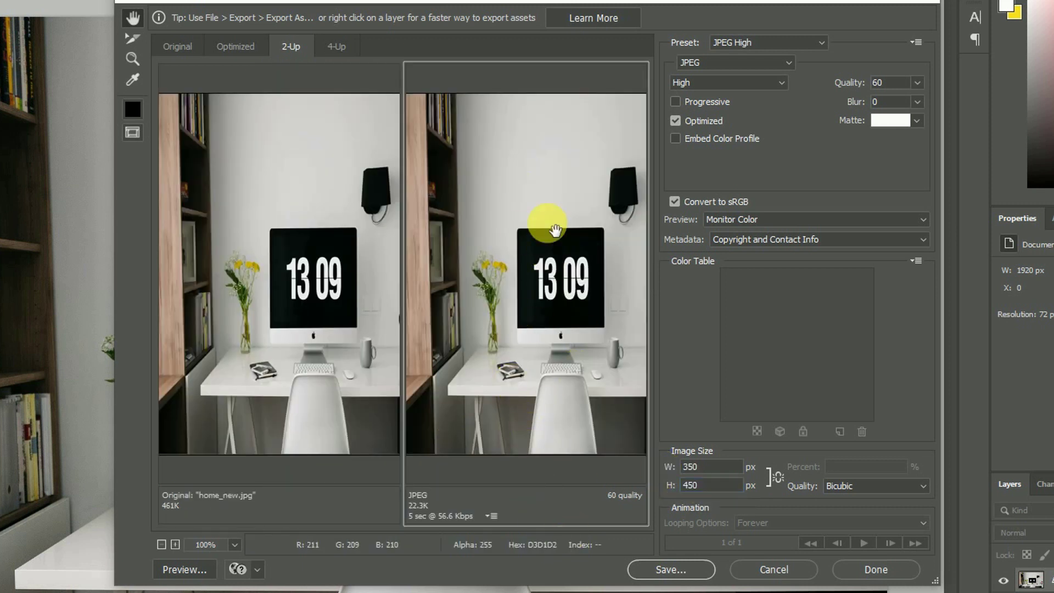
{"action": "left_click", "coordinate": [778, 475]}
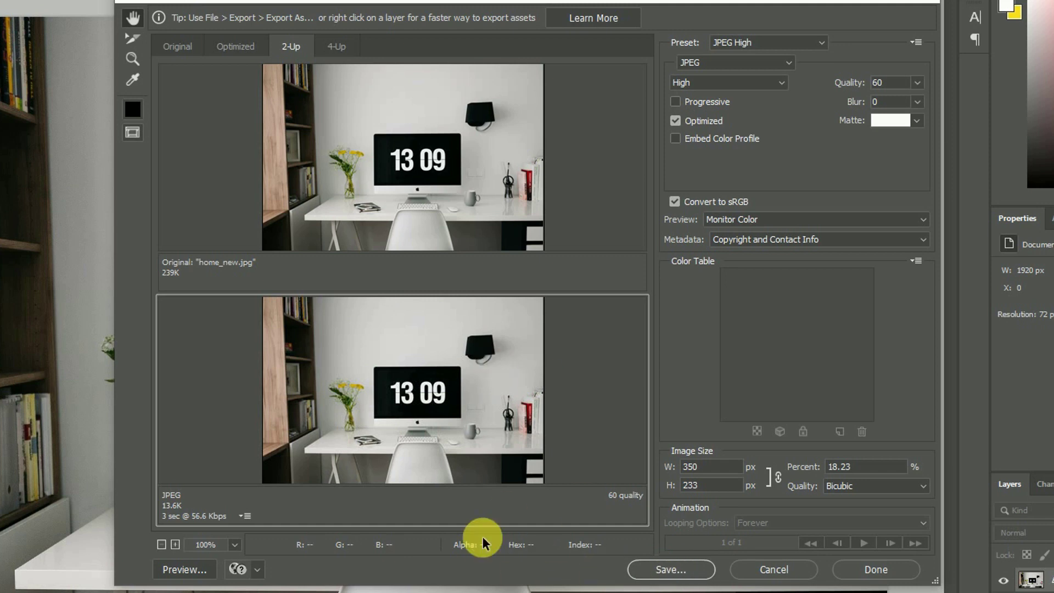
{"action": "left_click", "coordinate": [675, 574]}
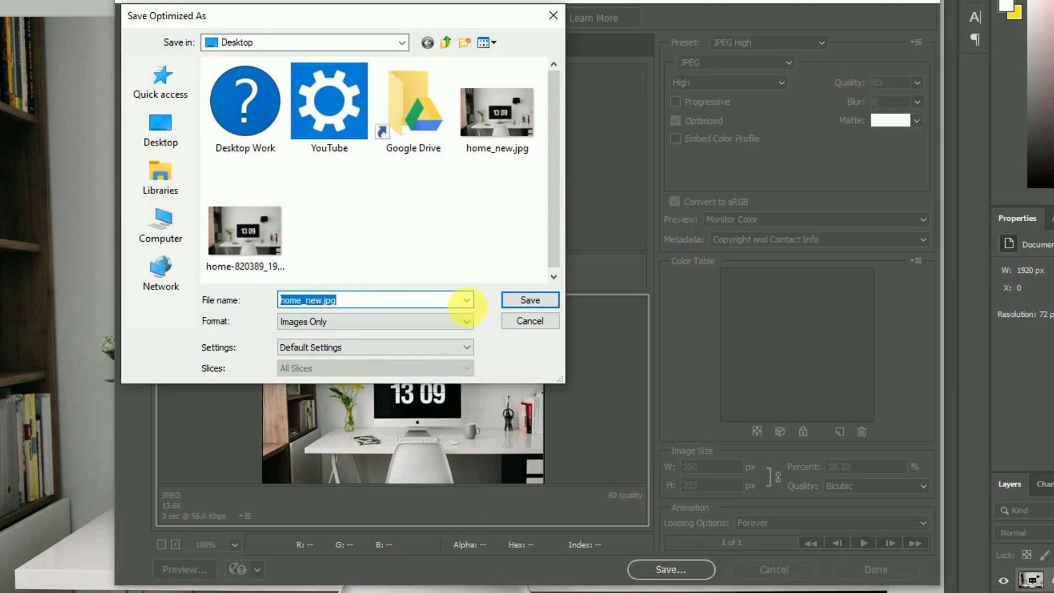
Step: Keep JPEG format and save the optimized copy as home_new2.jpg on the Desktop
{"action": "left_click", "coordinate": [504, 325]}
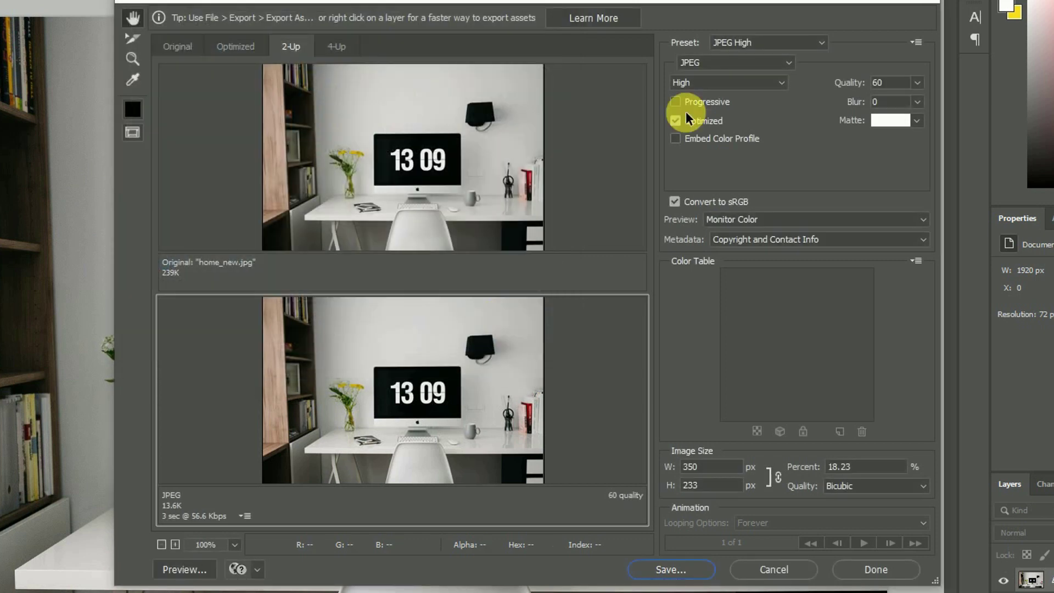
{"action": "left_click", "coordinate": [727, 62]}
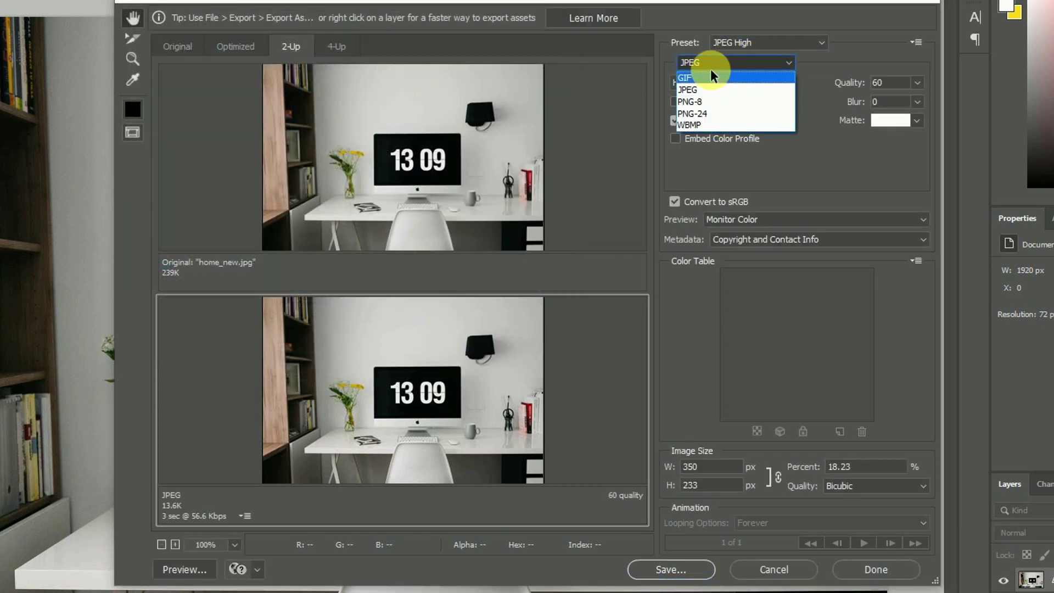
{"action": "left_click", "coordinate": [720, 89]}
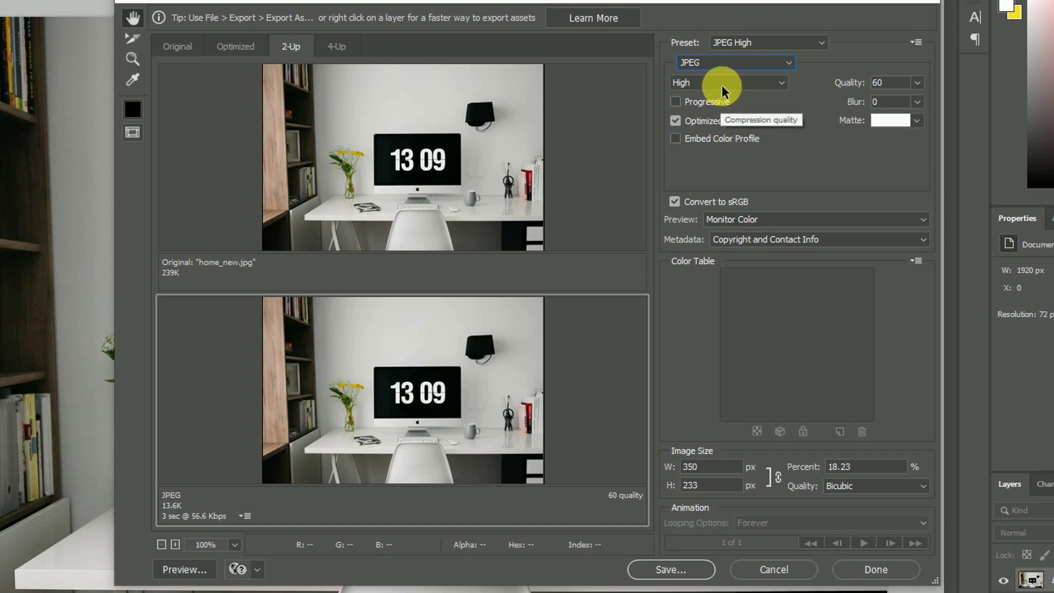
{"action": "left_click", "coordinate": [662, 571]}
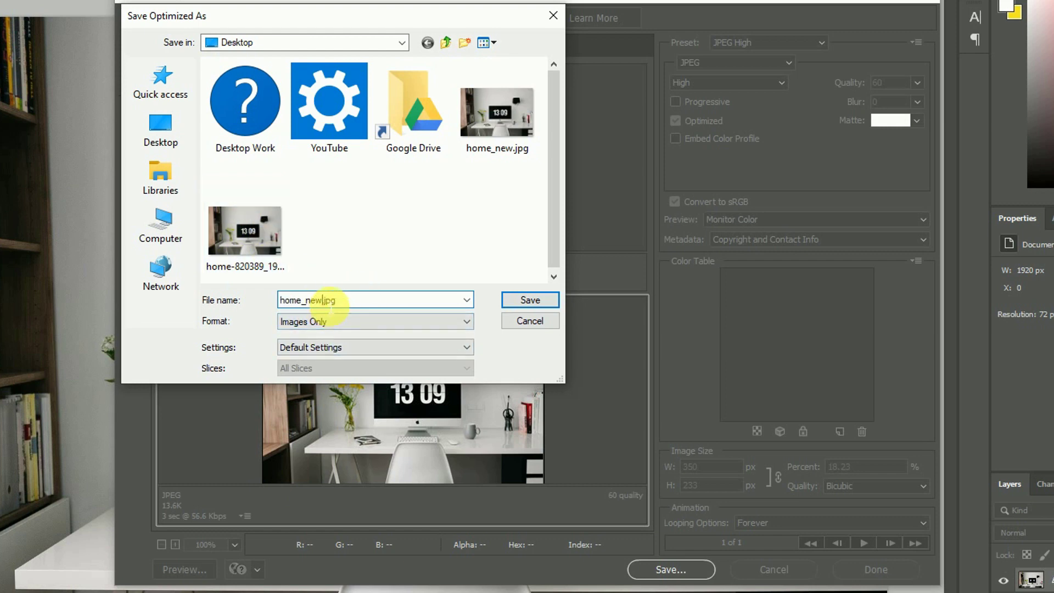
{"action": "left_click", "coordinate": [529, 300]}
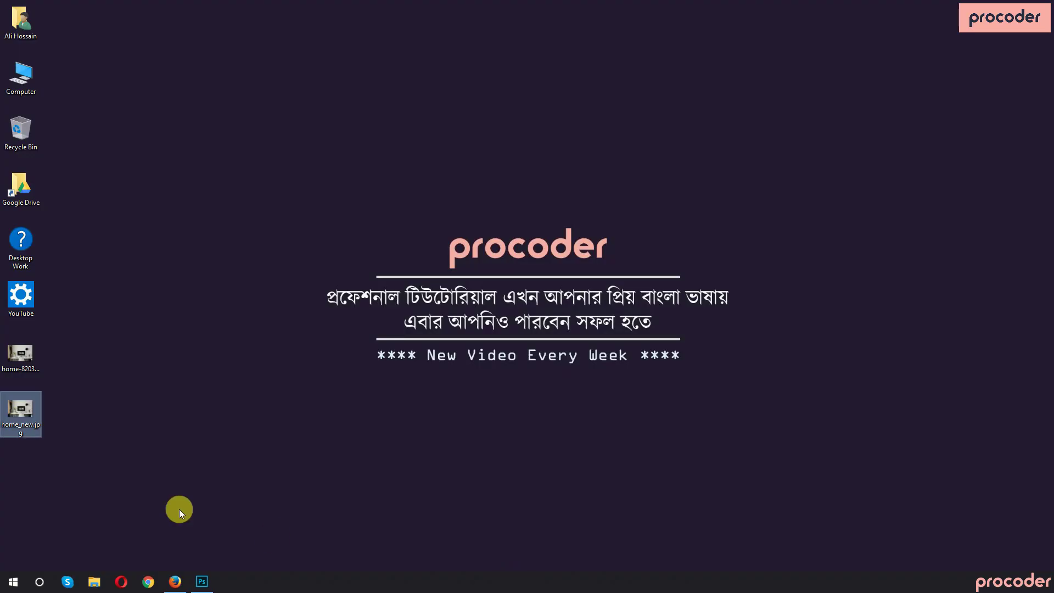
Step: Refresh the desktop and compare home_new.jpg (119 KB) with home_new2.jpg (350×233, 14.4 KB)
{"action": "right_click", "coordinate": [165, 290]}
{"action": "left_click", "coordinate": [190, 352]}
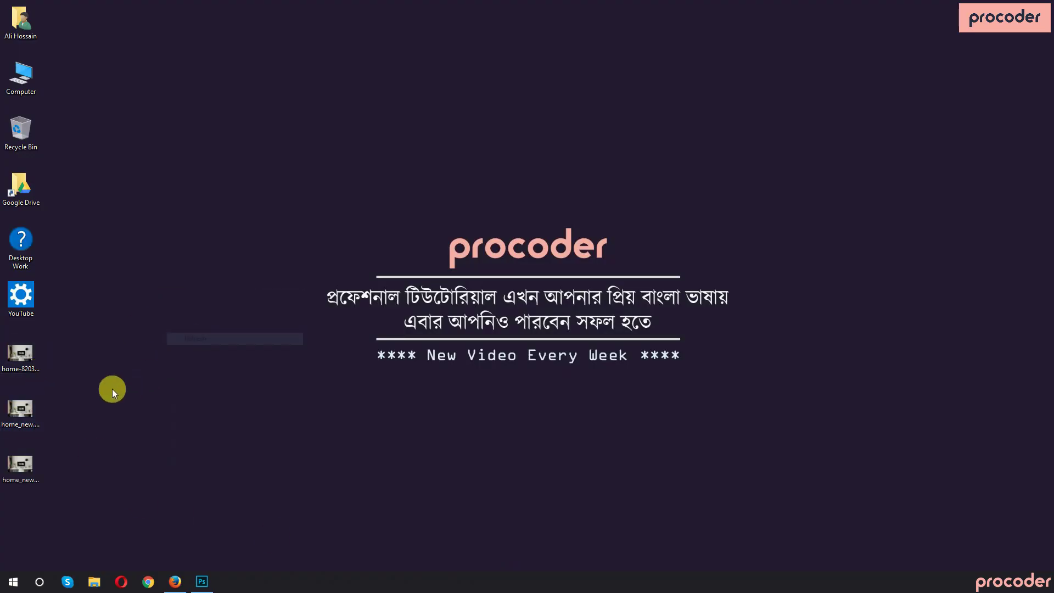
{"action": "left_click", "coordinate": [22, 361]}
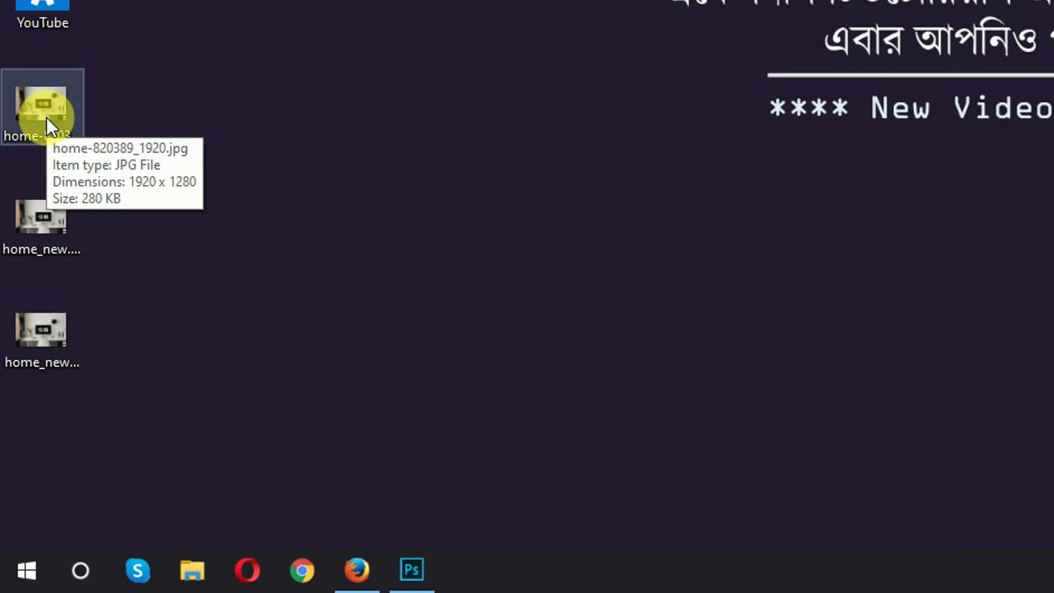
{"action": "left_click", "coordinate": [41, 198]}
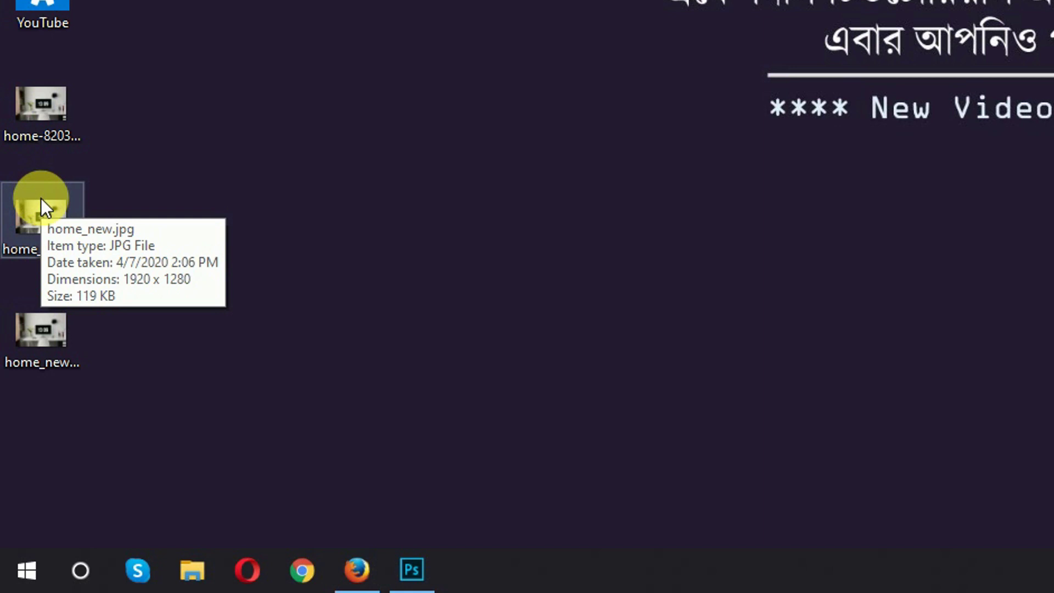
{"action": "left_click", "coordinate": [64, 351]}
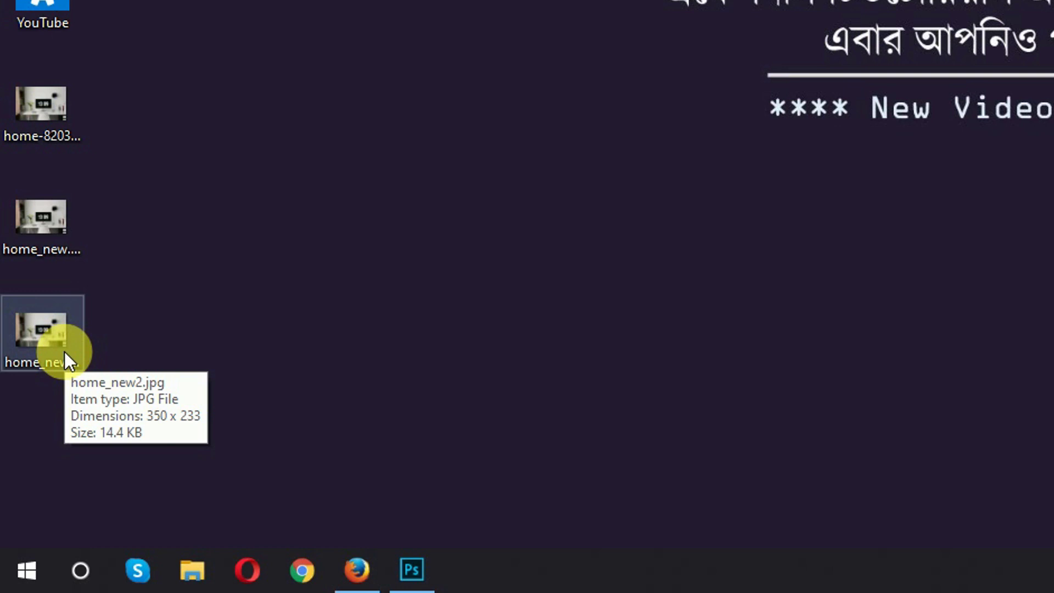
Step: Refresh the desktop again and select all three desk photo files
{"action": "right_click", "coordinate": [207, 61]}
{"action": "left_click", "coordinate": [269, 113]}
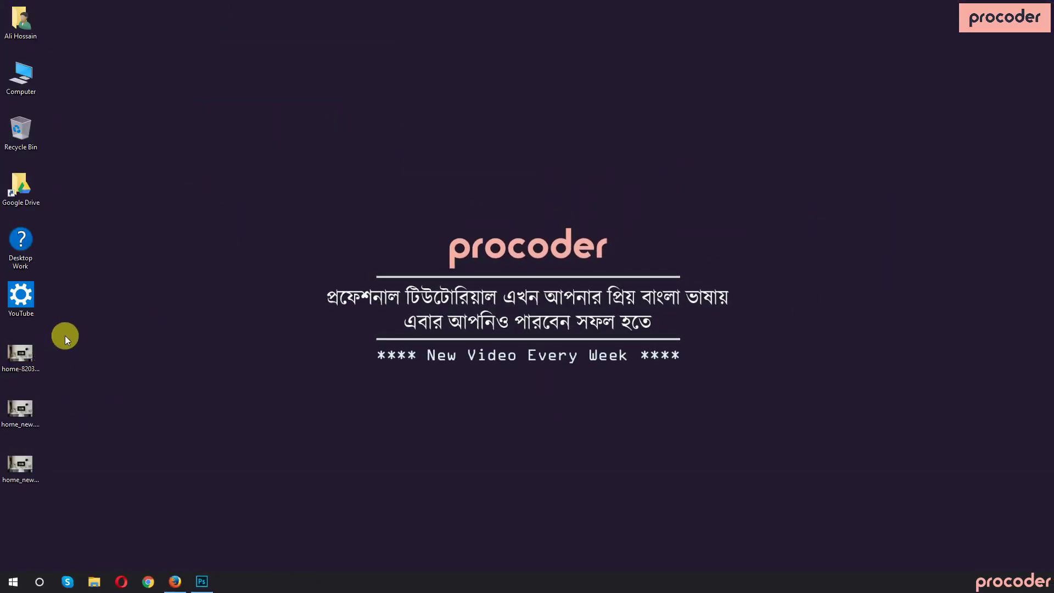
{"action": "left_click_drag", "start_coordinate": [64, 335], "coordinate": [1, 492]}
Step: Google 'optimizilla' in a new Firefox tab, accepting the corrected spelling
{"action": "left_click", "coordinate": [174, 581]}
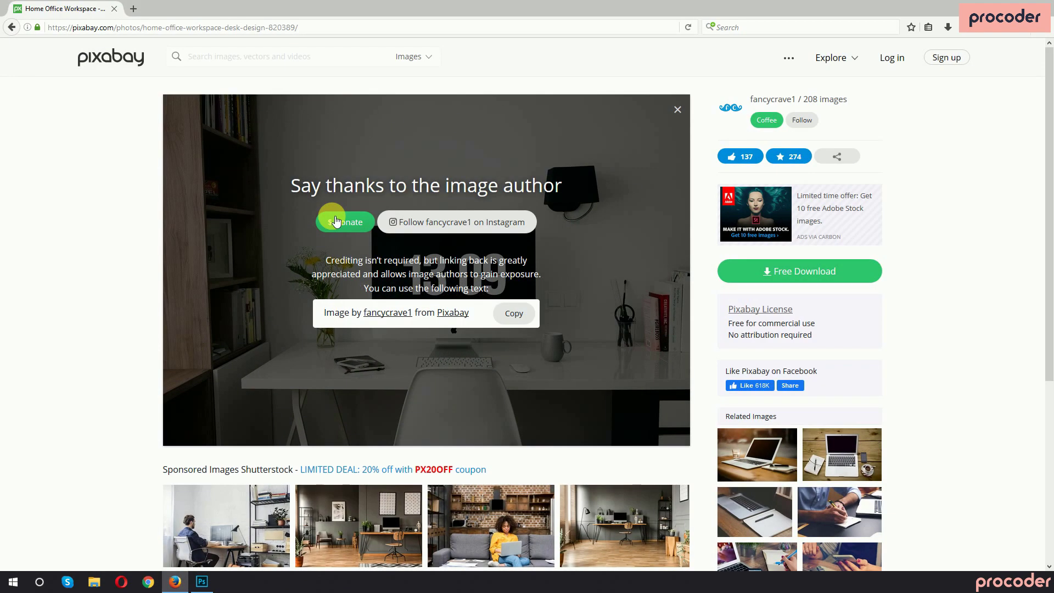
{"action": "left_click", "coordinate": [133, 8]}
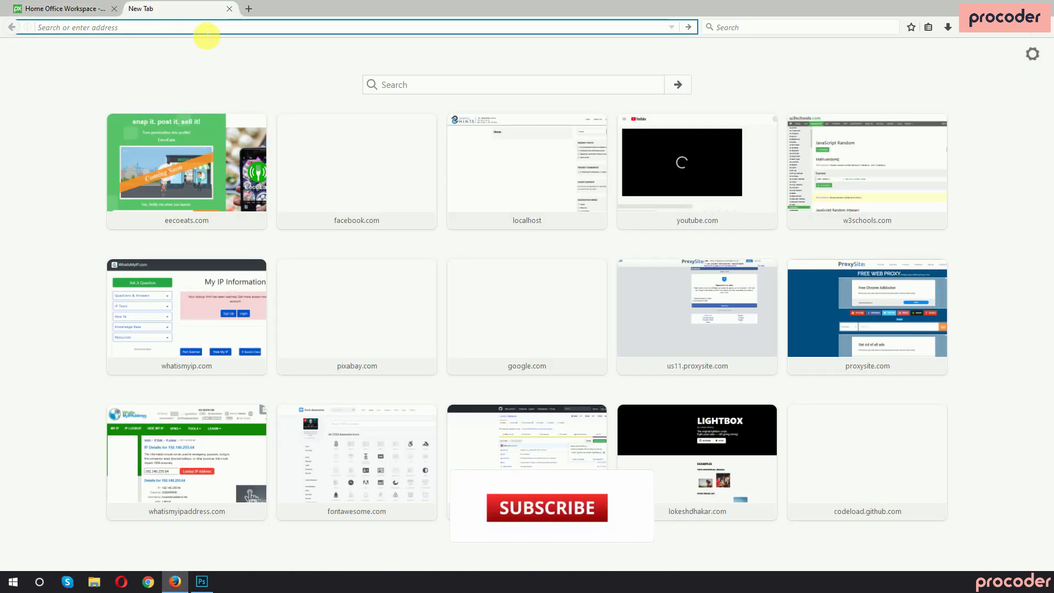
{"action": "type", "text": "opr"}
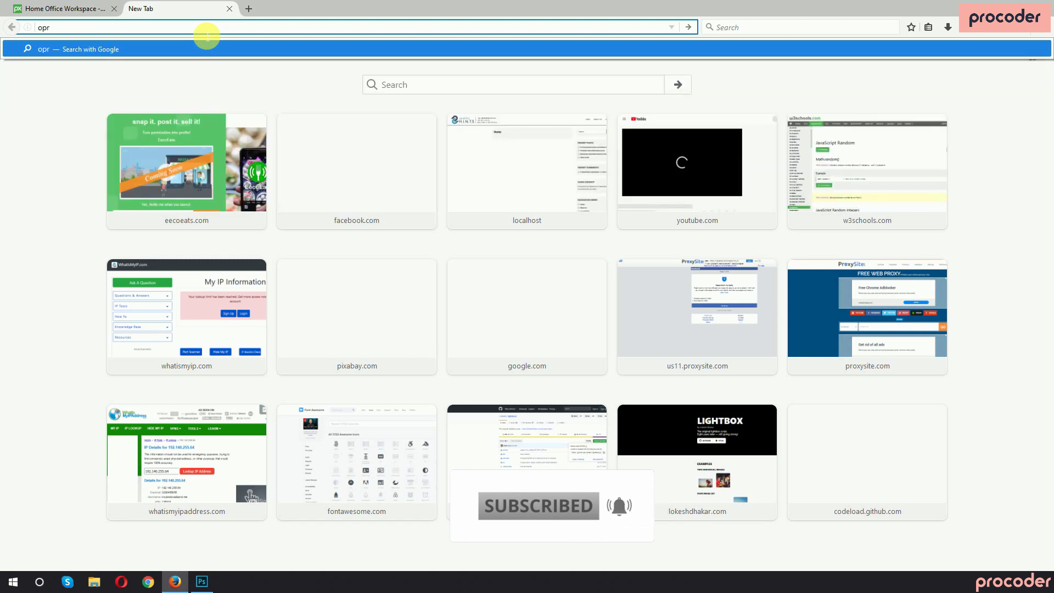
{"action": "key", "text": "BackSpace"}
{"action": "type", "text": "timiz"}
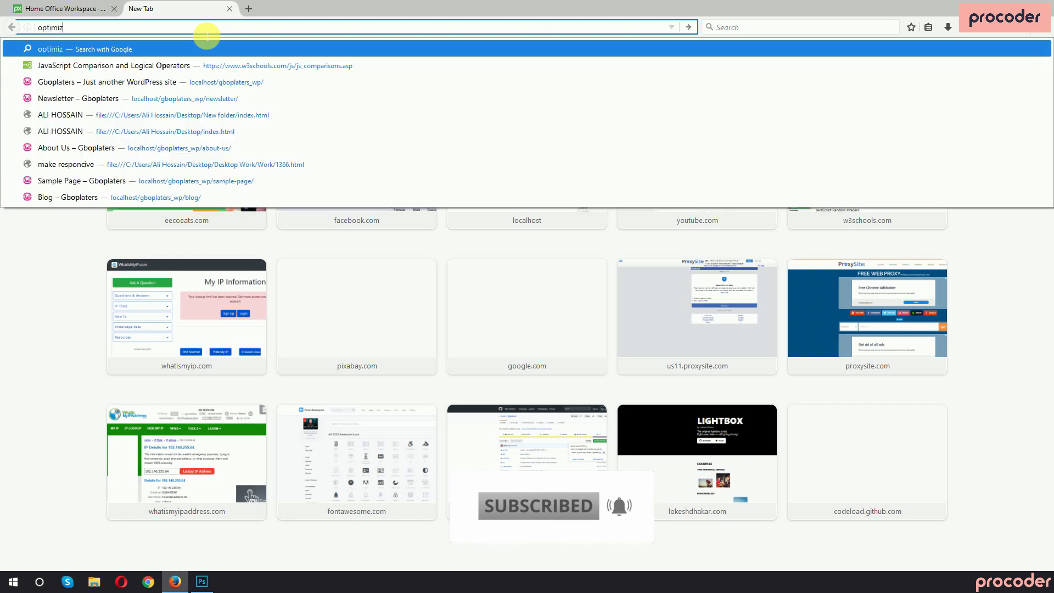
{"action": "type", "text": "iaal"}
{"action": "key", "text": "Return"}
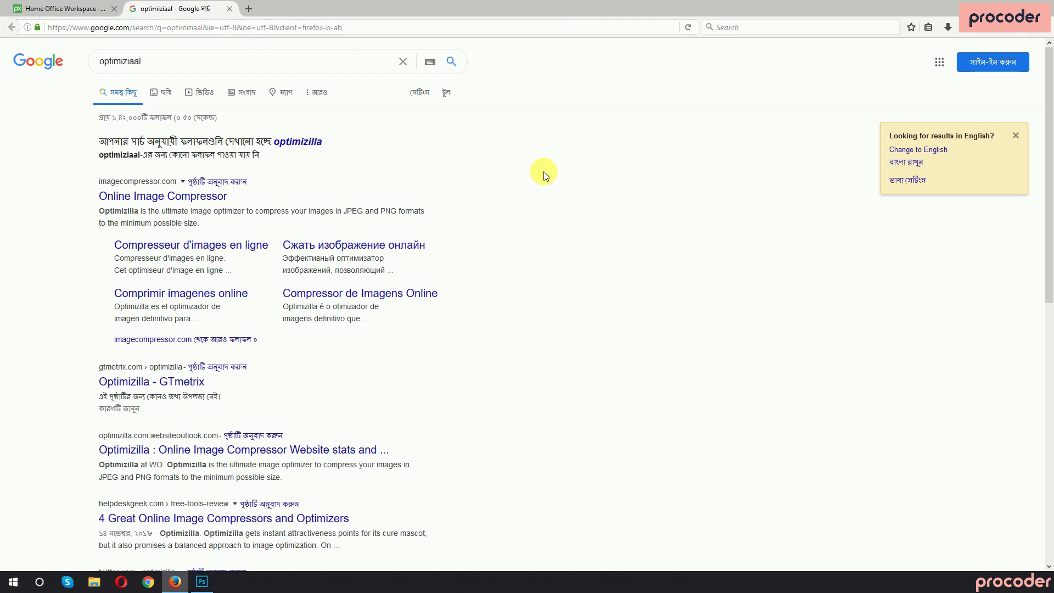
{"action": "left_click", "coordinate": [297, 142]}
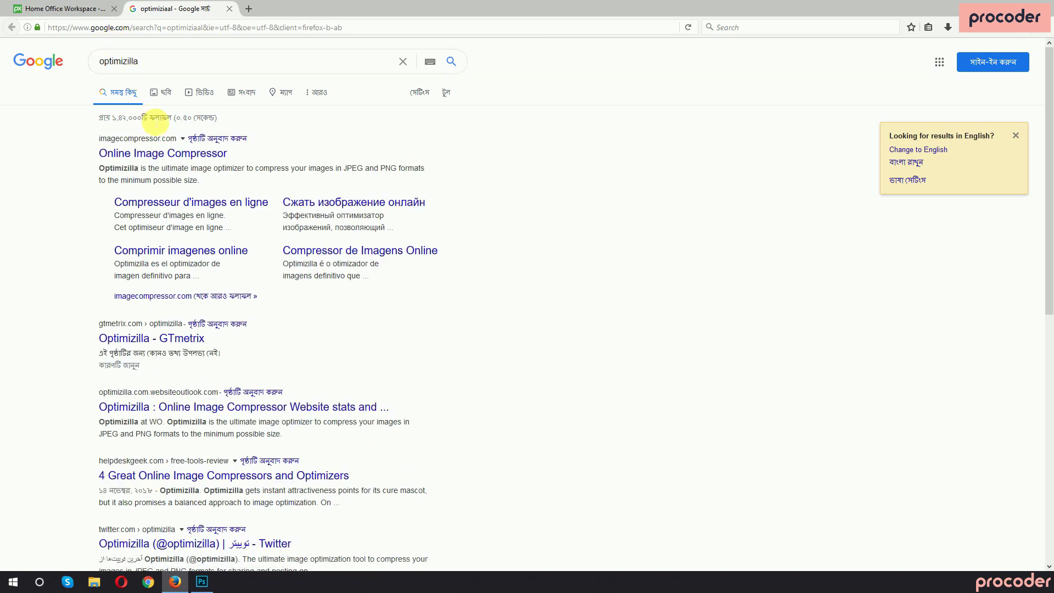
Step: Open the Online Image Compressor site and upload home-820389_1920.jpg from the Desktop
{"action": "left_click", "coordinate": [147, 155]}
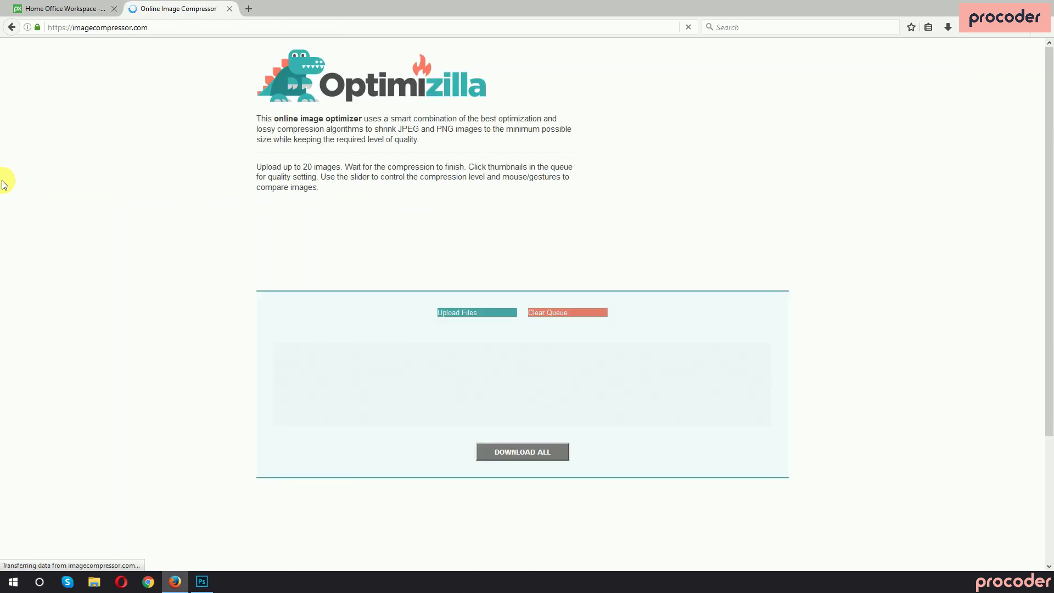
{"action": "left_click", "coordinate": [487, 322]}
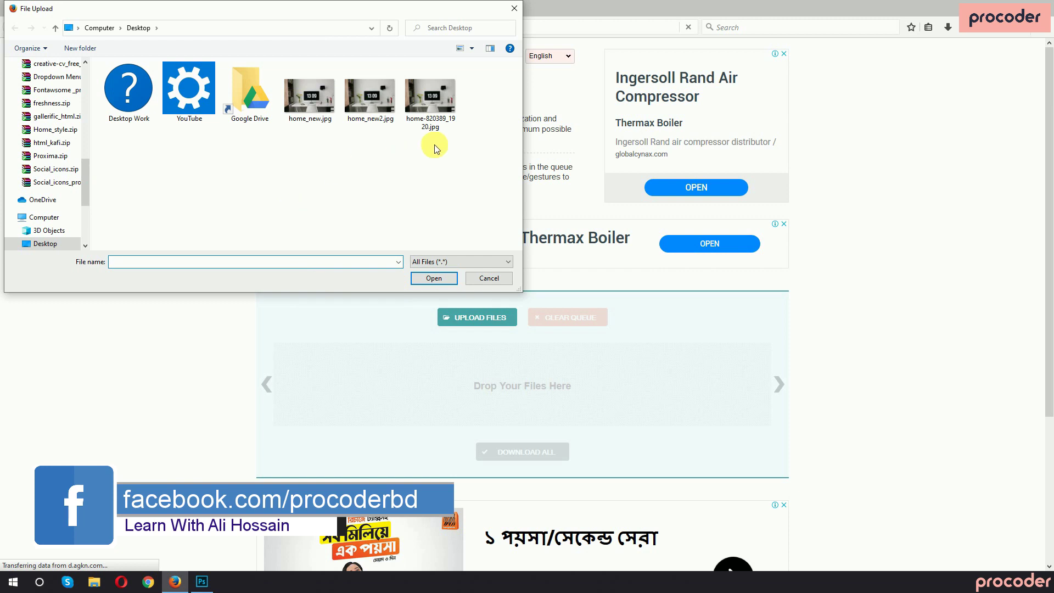
{"action": "left_click", "coordinate": [433, 108]}
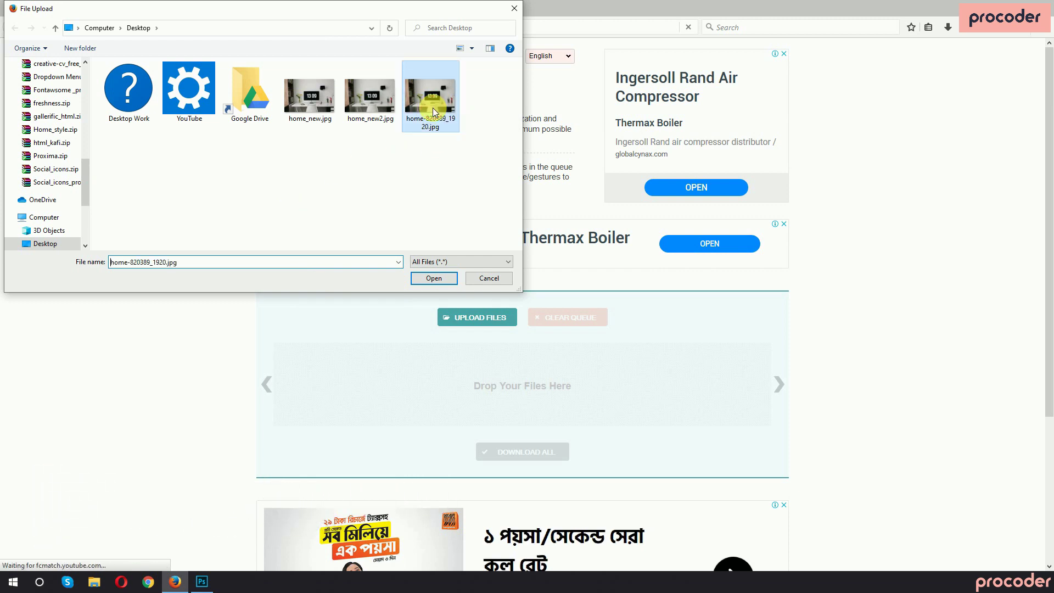
{"action": "left_click", "coordinate": [447, 317]}
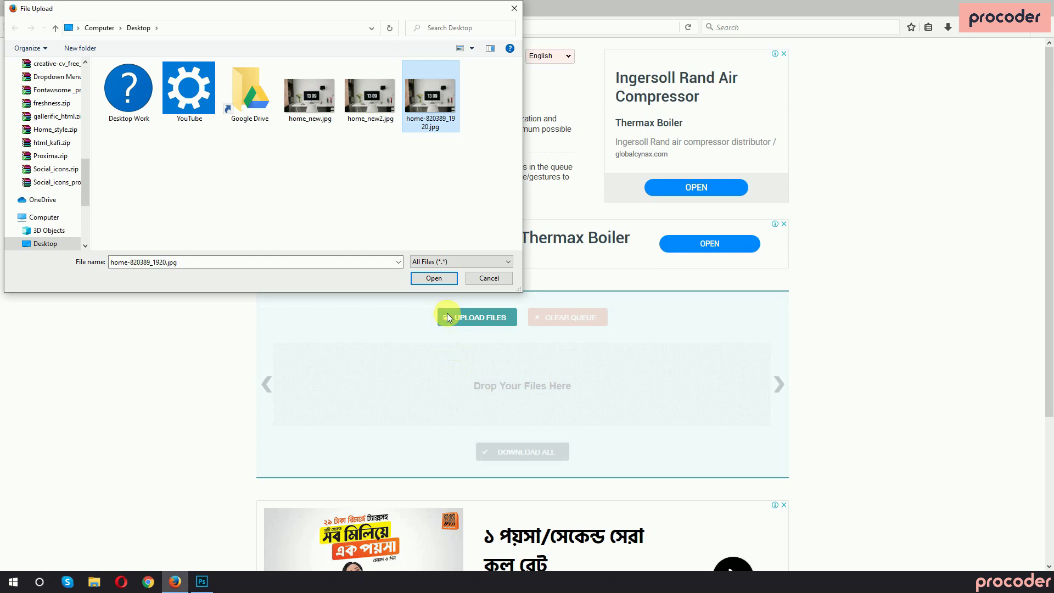
{"action": "left_click", "coordinate": [434, 279]}
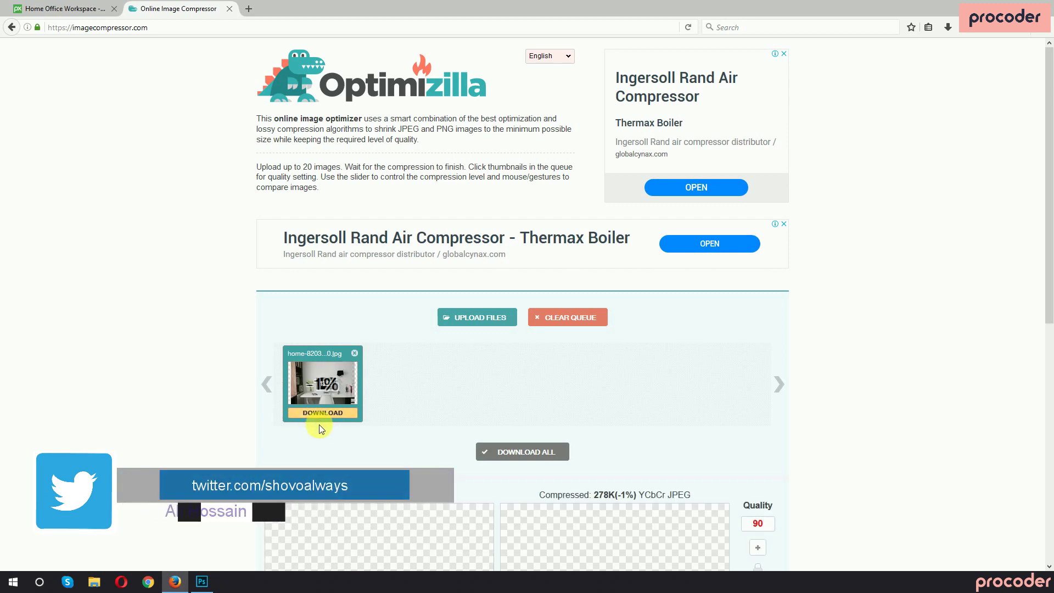
Step: Set quality to 41 (about 67K, -76%) and download home-820389_1920-min.jpg
{"action": "scroll", "coordinate": [417, 413], "scroll_direction": "down", "scroll_amount": 5}
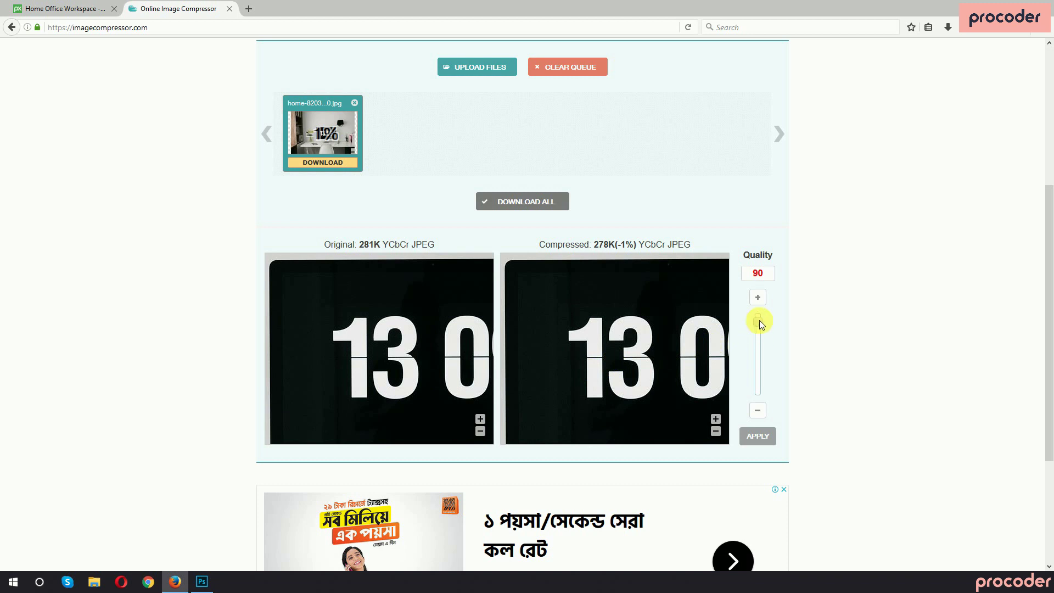
{"action": "left_click_drag", "start_coordinate": [759, 323], "coordinate": [760, 360]}
{"action": "left_click_drag", "start_coordinate": [766, 409], "coordinate": [762, 365]}
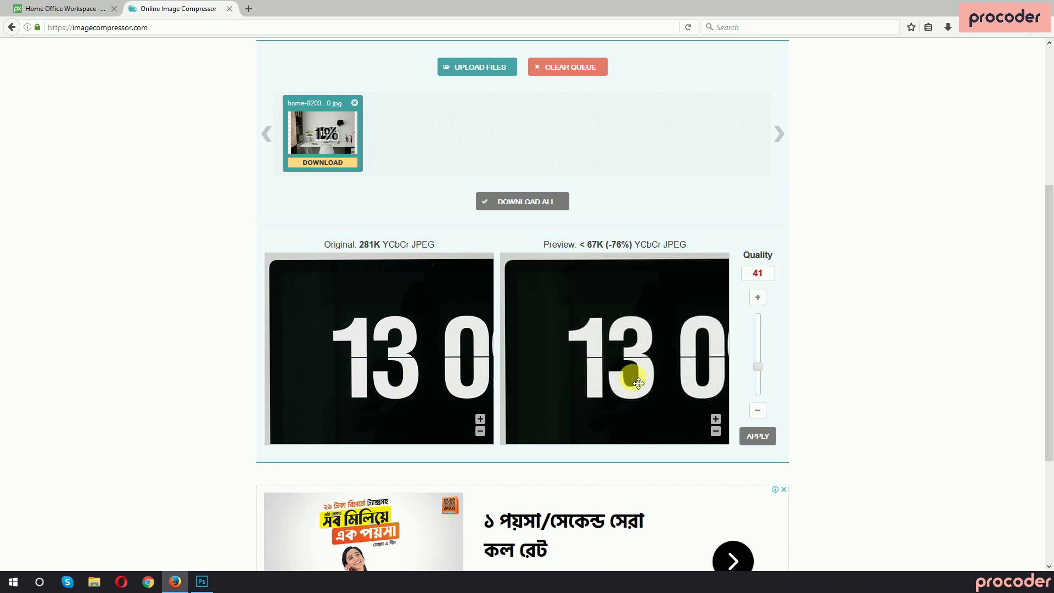
{"action": "left_click", "coordinate": [717, 417]}
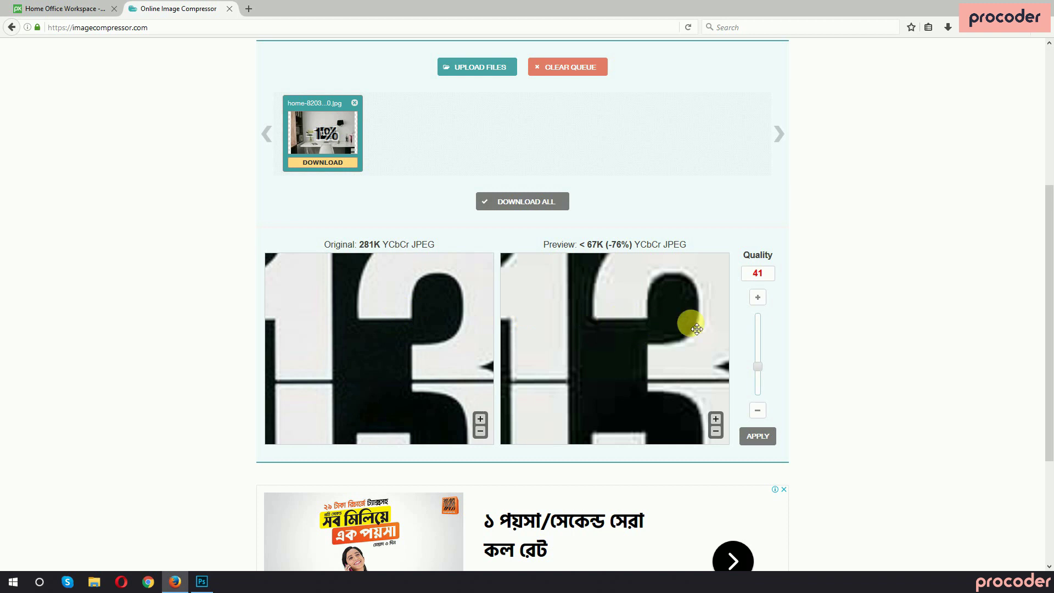
{"action": "scroll", "coordinate": [291, 309], "scroll_direction": "up", "scroll_amount": 5}
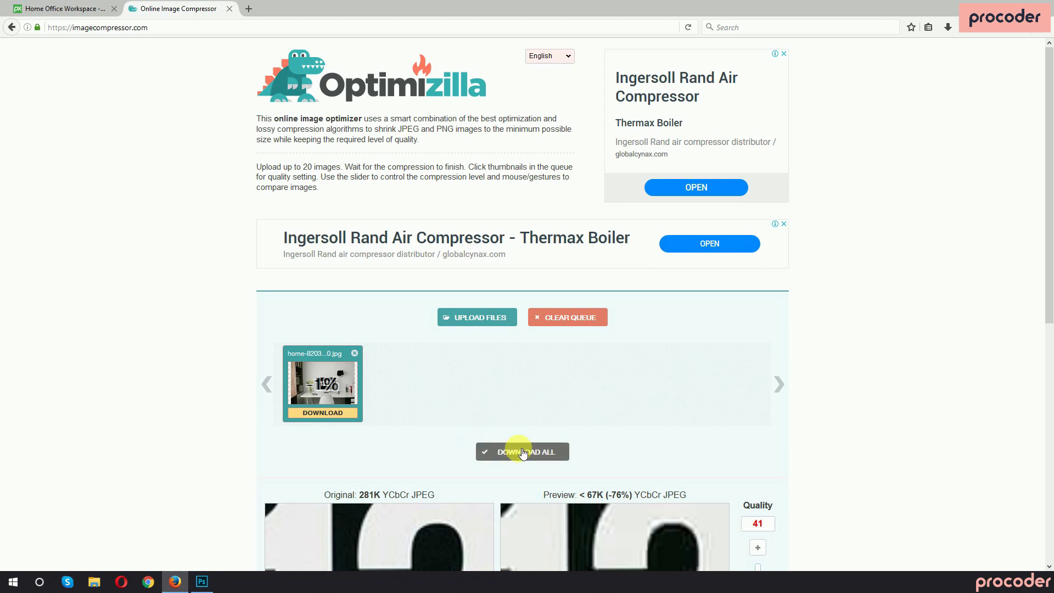
{"action": "left_click", "coordinate": [340, 418]}
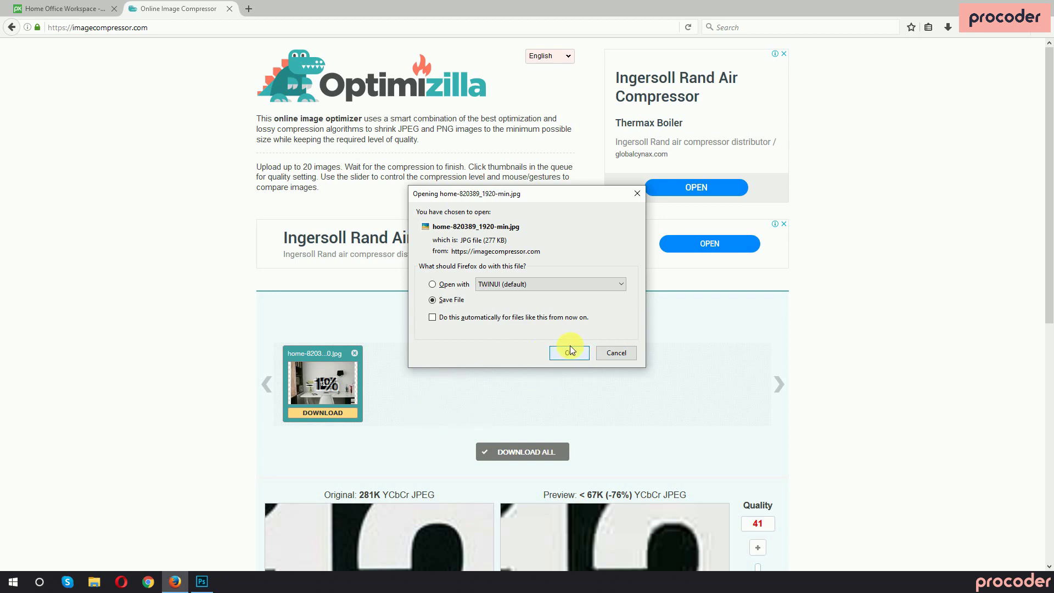
{"action": "left_click", "coordinate": [570, 352]}
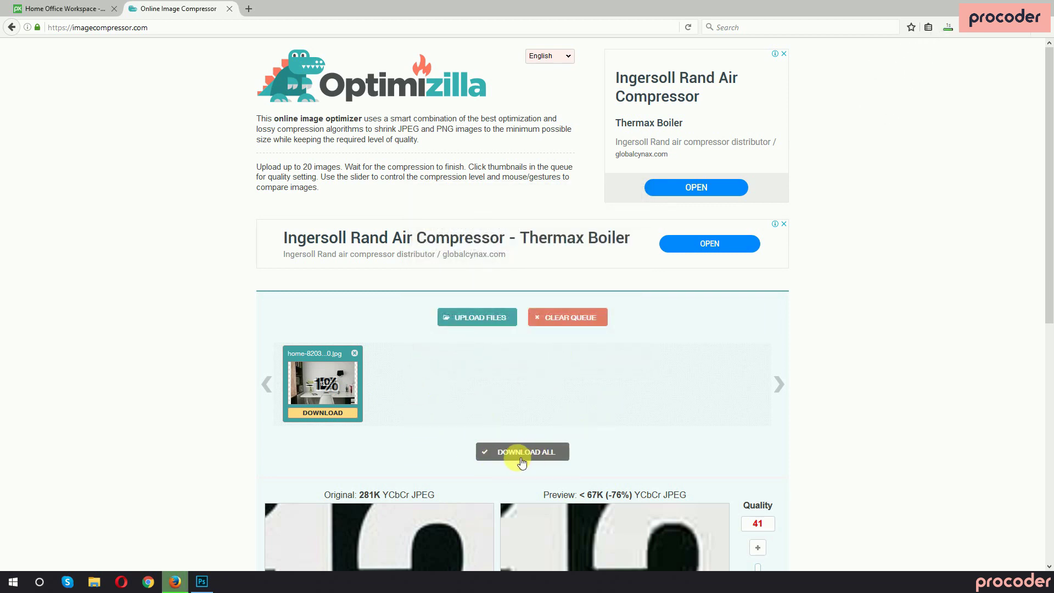
Step: Upload all eight images from Media (G:) > ALL Images > Wallpapers > bird
{"action": "left_click", "coordinate": [480, 318]}
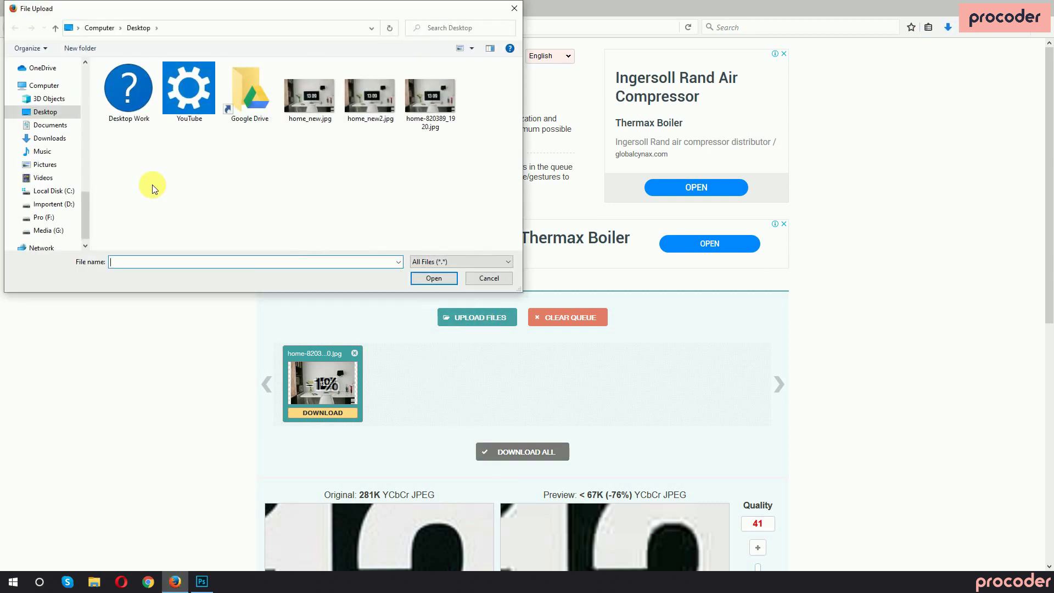
{"action": "left_click", "coordinate": [52, 203]}
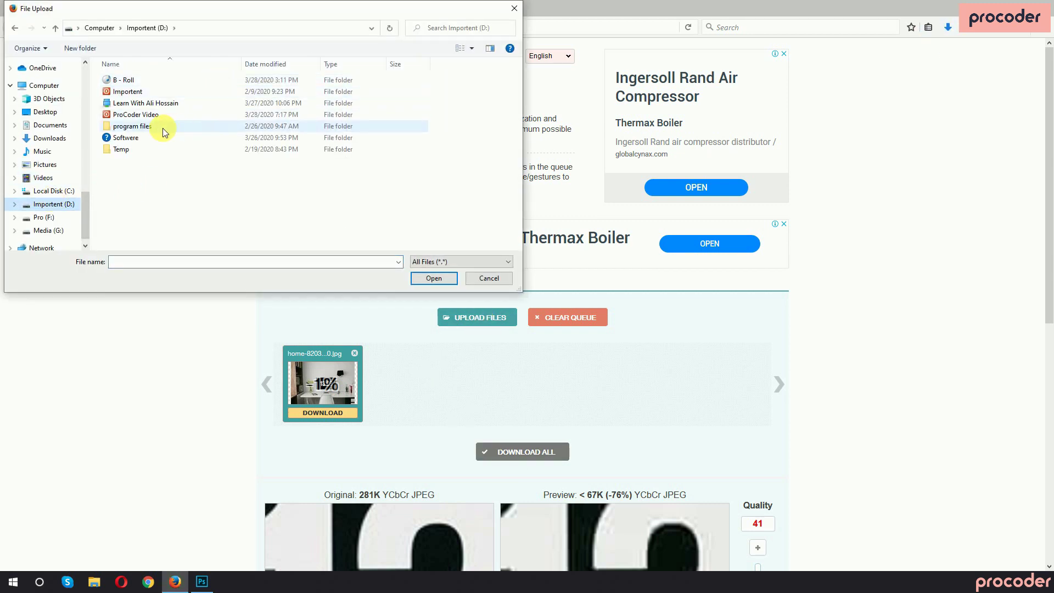
{"action": "double_click", "coordinate": [131, 137]}
{"action": "scroll", "coordinate": [150, 108], "scroll_direction": "down", "scroll_amount": 4}
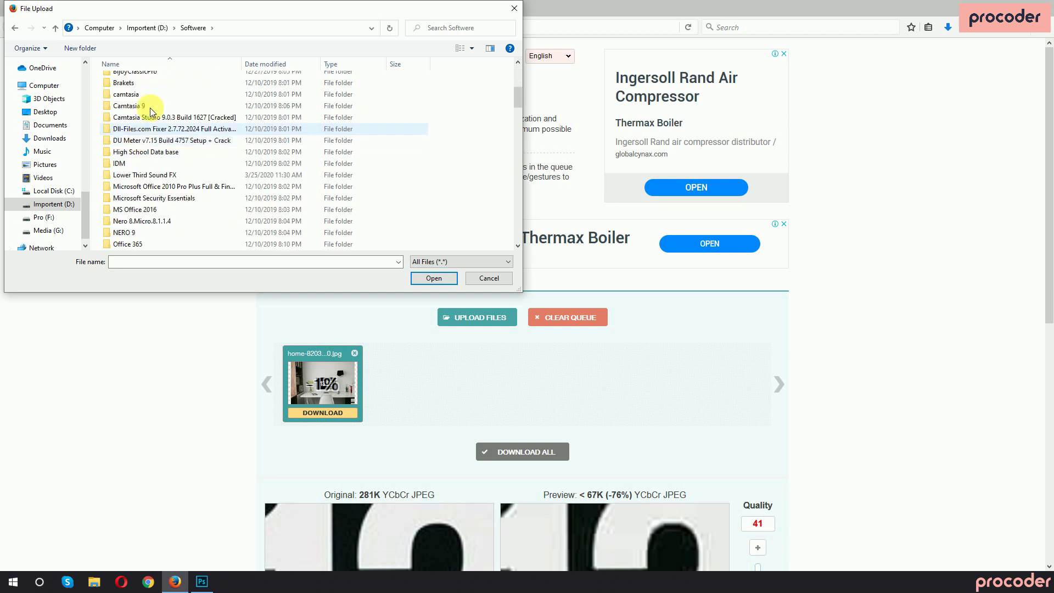
{"action": "left_click", "coordinate": [144, 27]}
{"action": "left_click", "coordinate": [50, 230]}
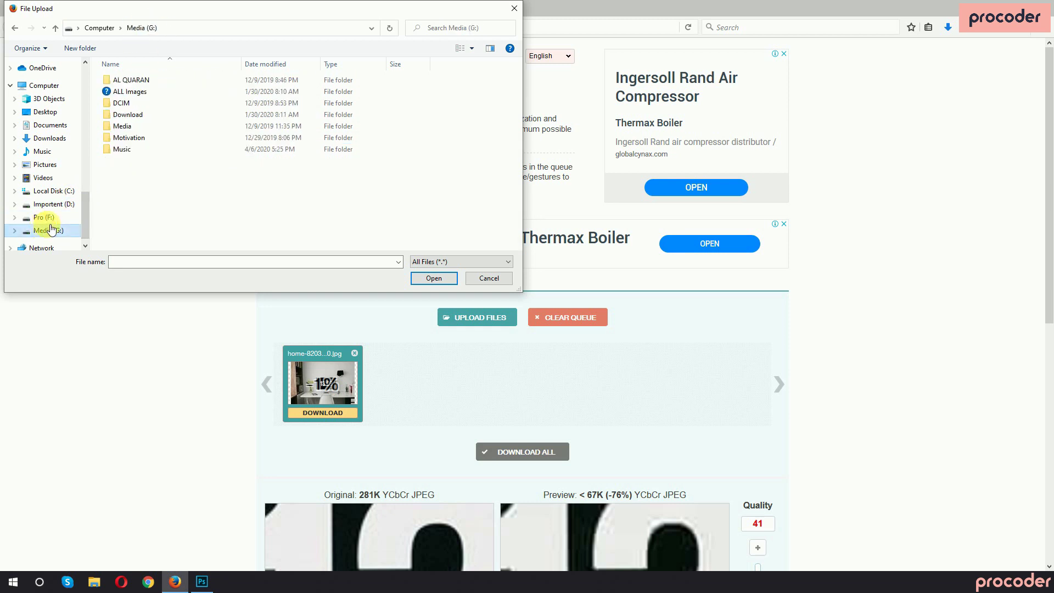
{"action": "left_click", "coordinate": [143, 92]}
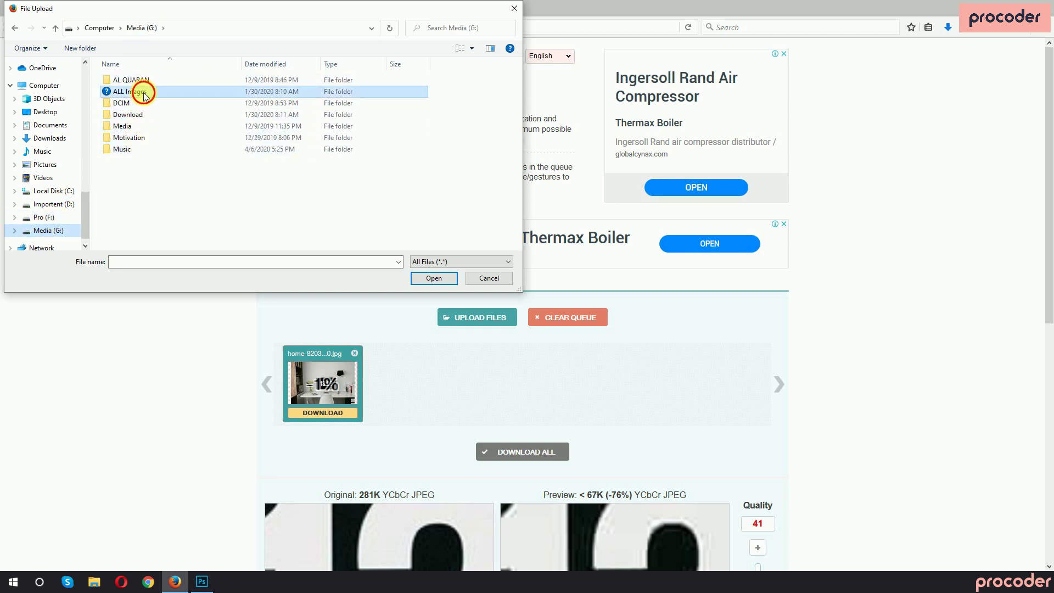
{"action": "double_click", "coordinate": [144, 93]}
{"action": "double_click", "coordinate": [120, 114]}
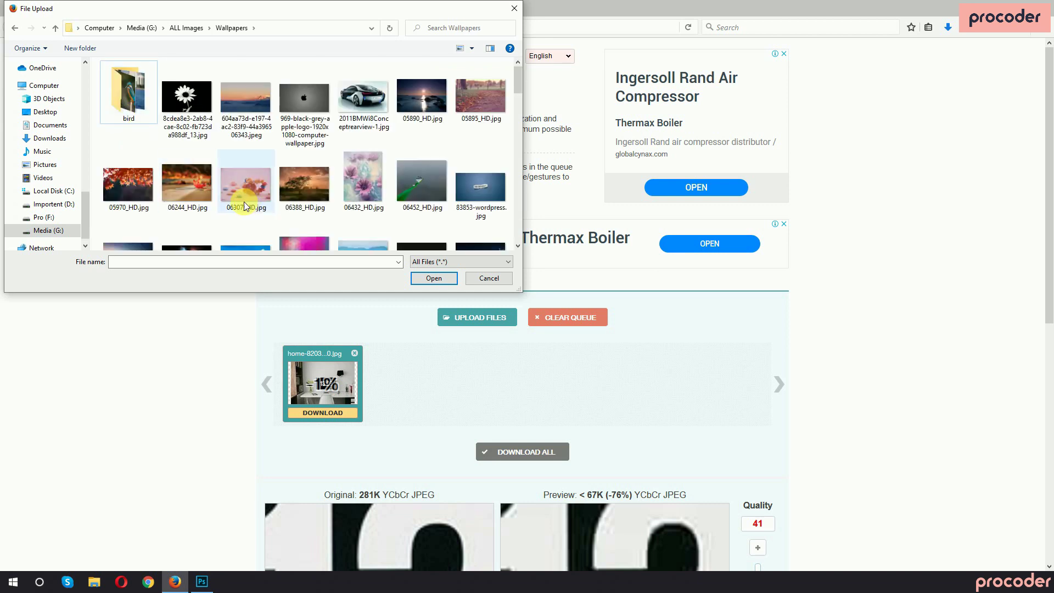
{"action": "double_click", "coordinate": [135, 112]}
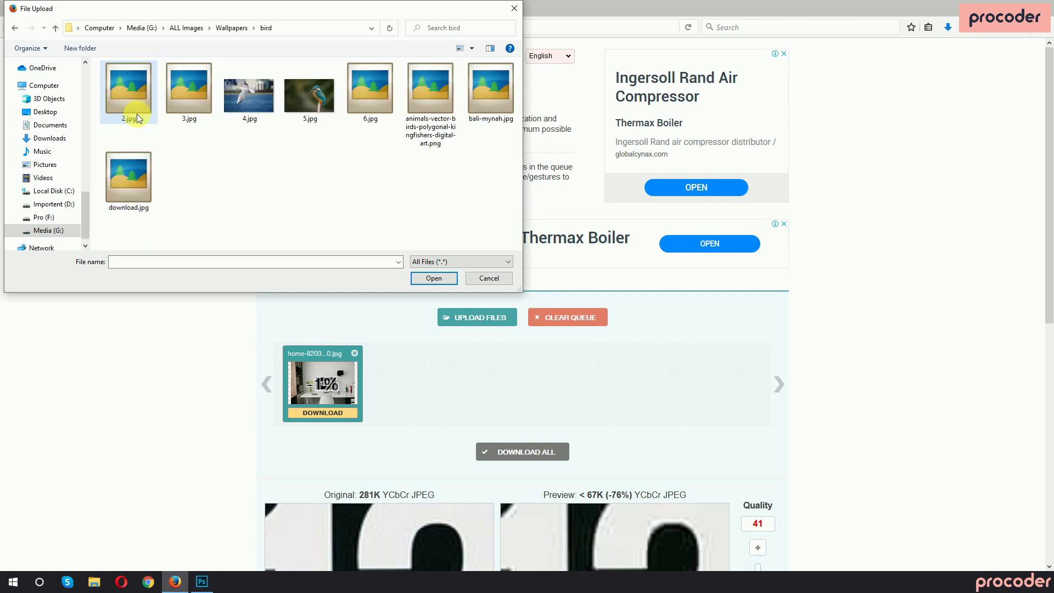
{"action": "key", "text": "ctrl+a"}
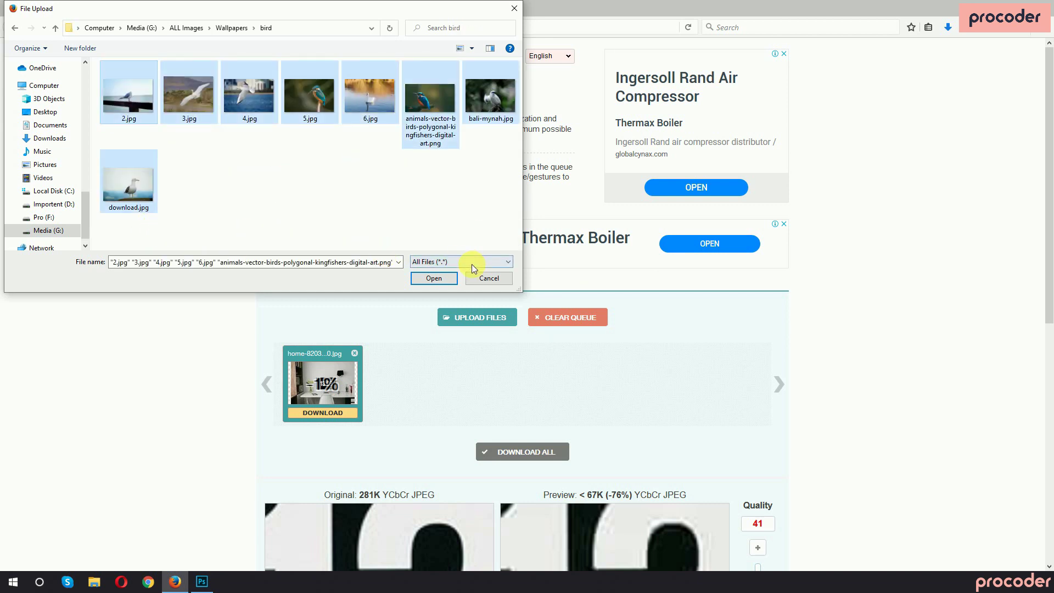
{"action": "left_click", "coordinate": [437, 277]}
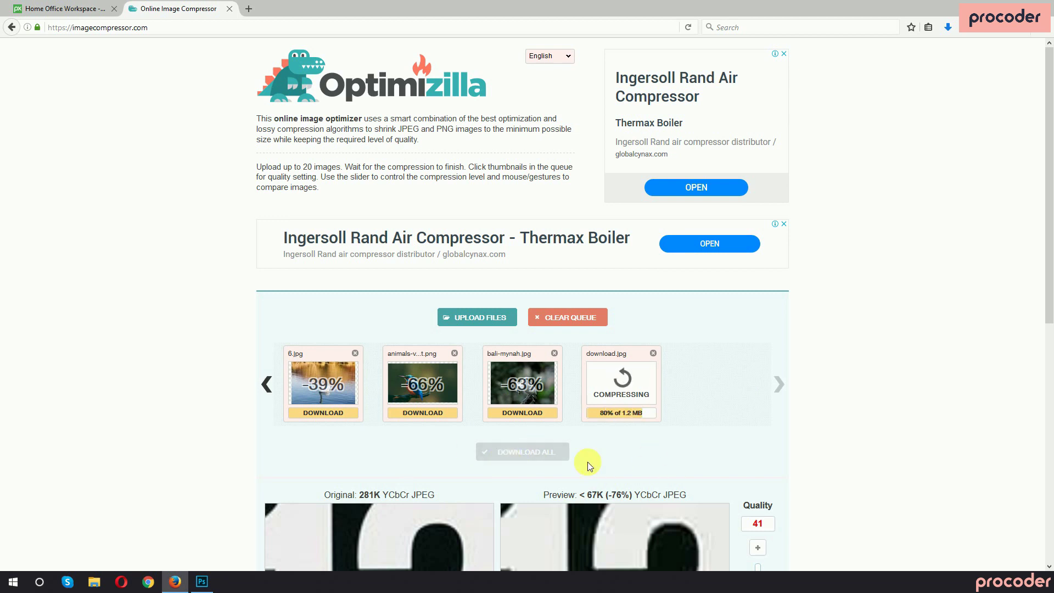
{"action": "left_click", "coordinate": [517, 455]}
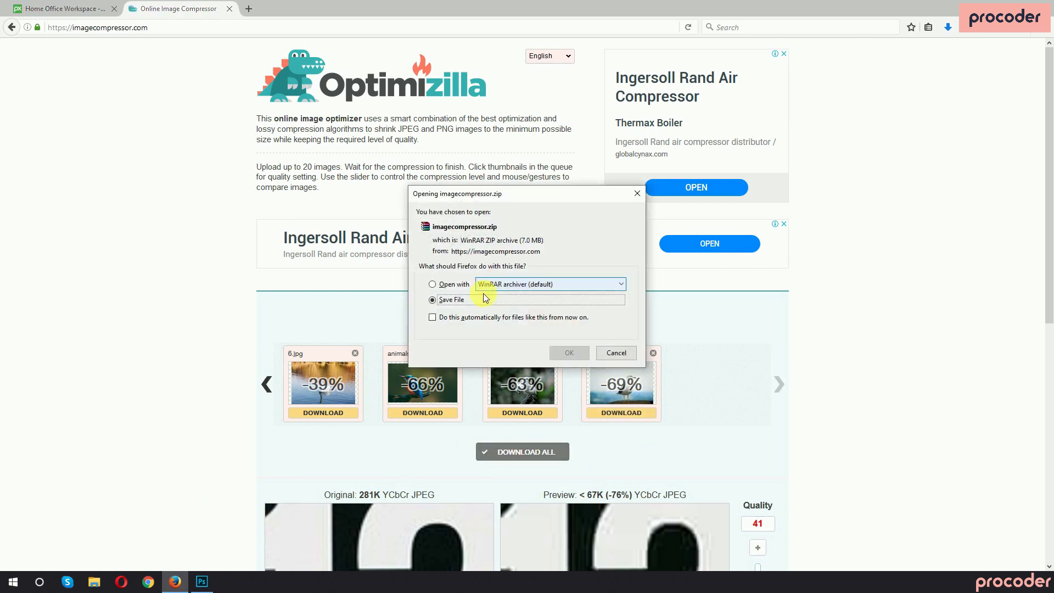
{"action": "left_click", "coordinate": [581, 360]}
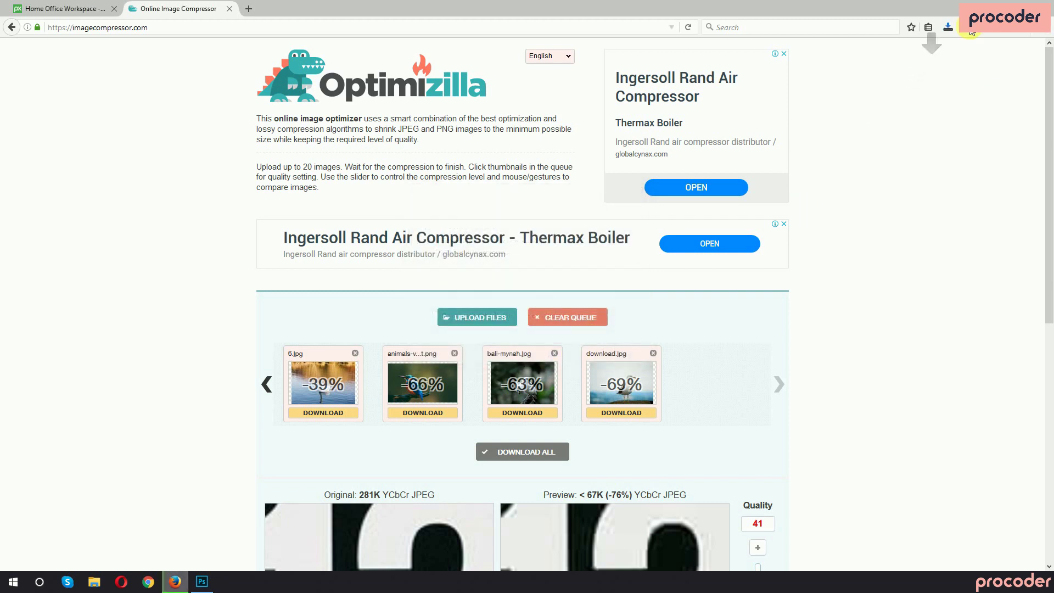
{"action": "left_click", "coordinate": [949, 30]}
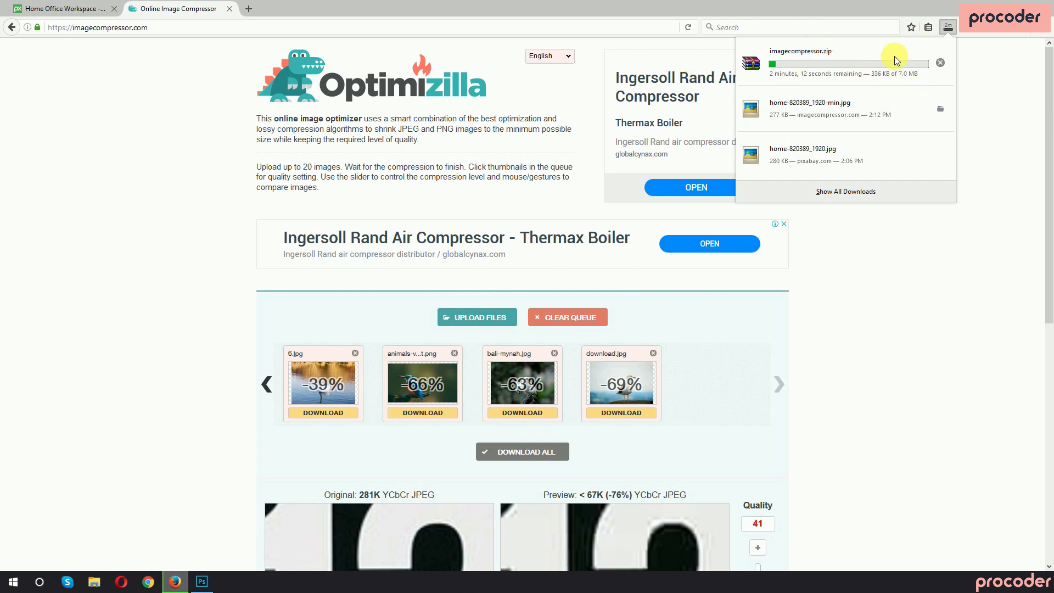
{"action": "left_click", "coordinate": [941, 64]}
{"action": "left_click", "coordinate": [1005, 143]}
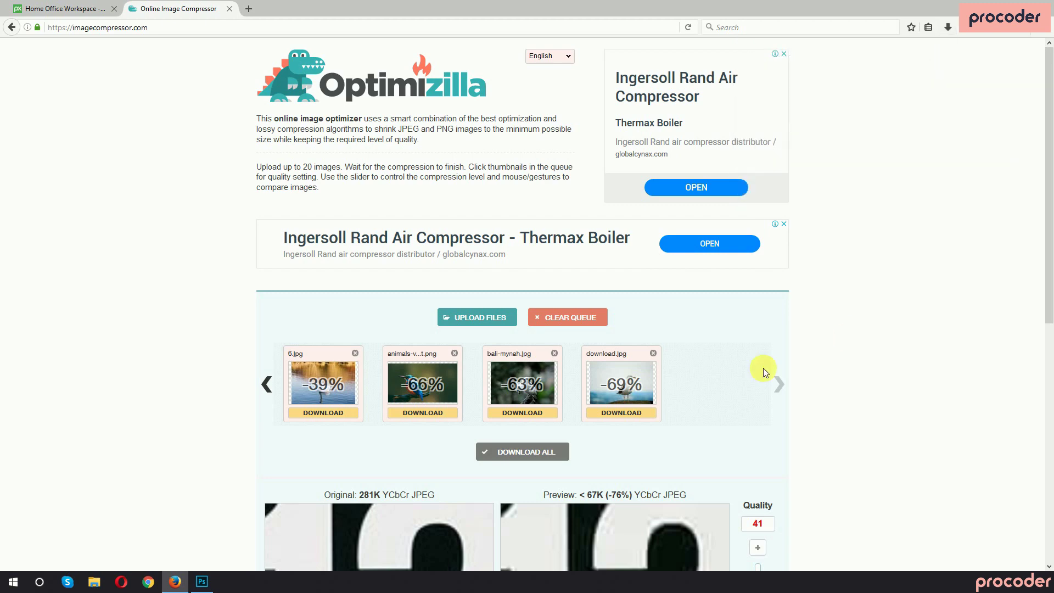
Step: Browse to G: > ALL Images > Wallpapers > bird and drag 5.jpg onto Photoshop
{"action": "left_click", "coordinate": [94, 582]}
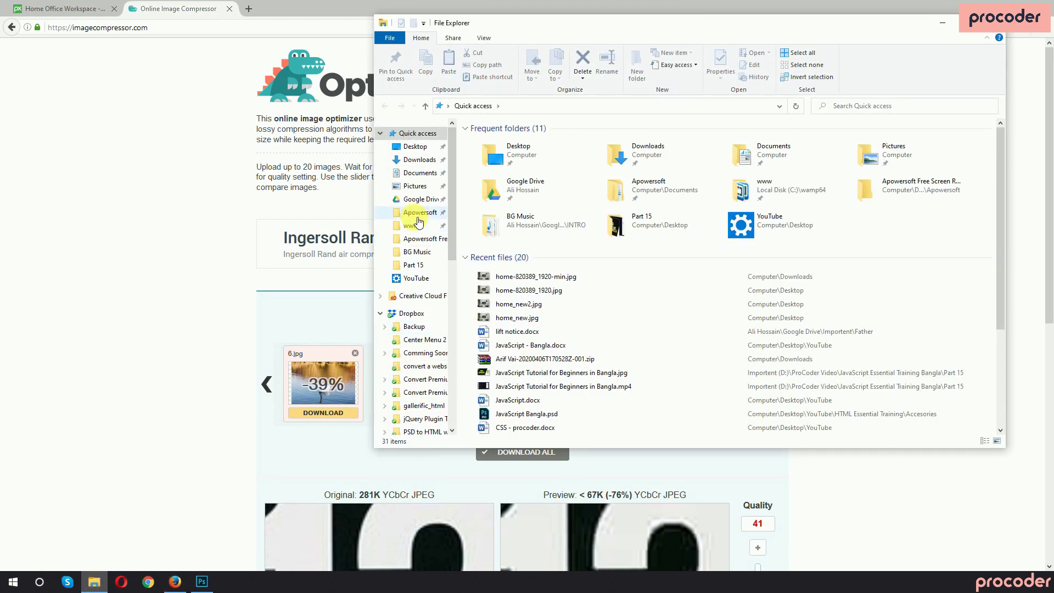
{"action": "scroll", "coordinate": [417, 330], "scroll_direction": "down", "scroll_amount": 7}
{"action": "scroll", "coordinate": [419, 354], "scroll_direction": "down", "scroll_amount": 5}
{"action": "scroll", "coordinate": [421, 379], "scroll_direction": "down", "scroll_amount": 3}
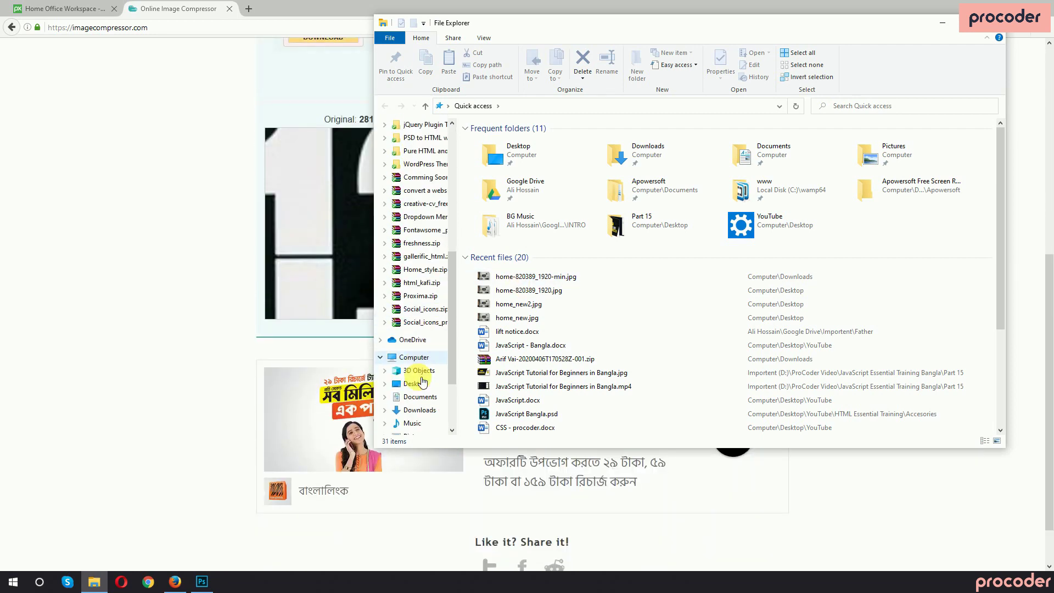
{"action": "scroll", "coordinate": [422, 380], "scroll_direction": "down", "scroll_amount": 4}
{"action": "left_click", "coordinate": [417, 396]}
{"action": "left_click", "coordinate": [546, 162]}
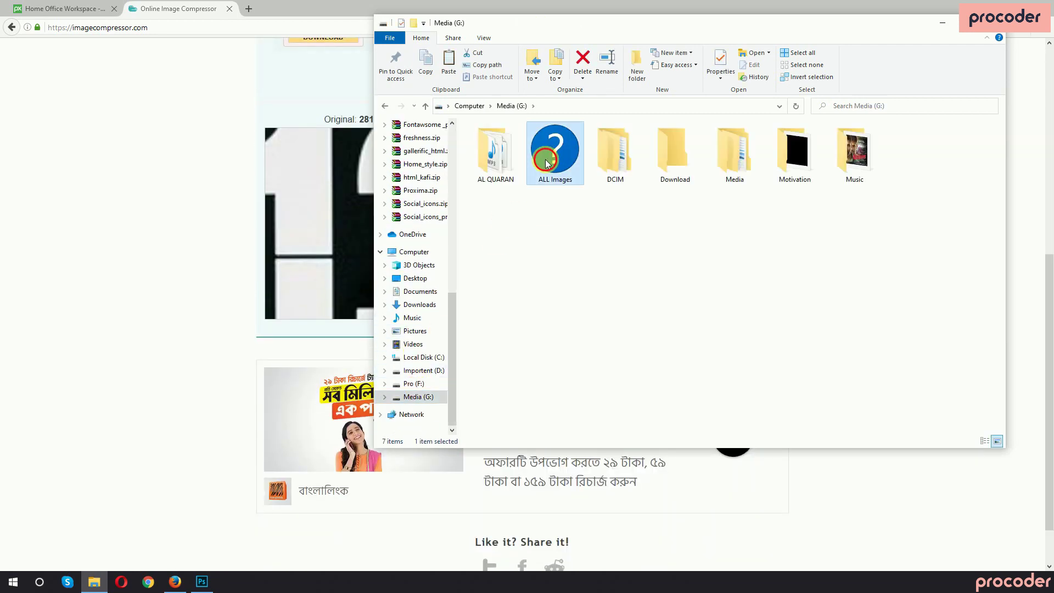
{"action": "double_click", "coordinate": [546, 162]}
{"action": "double_click", "coordinate": [668, 165]}
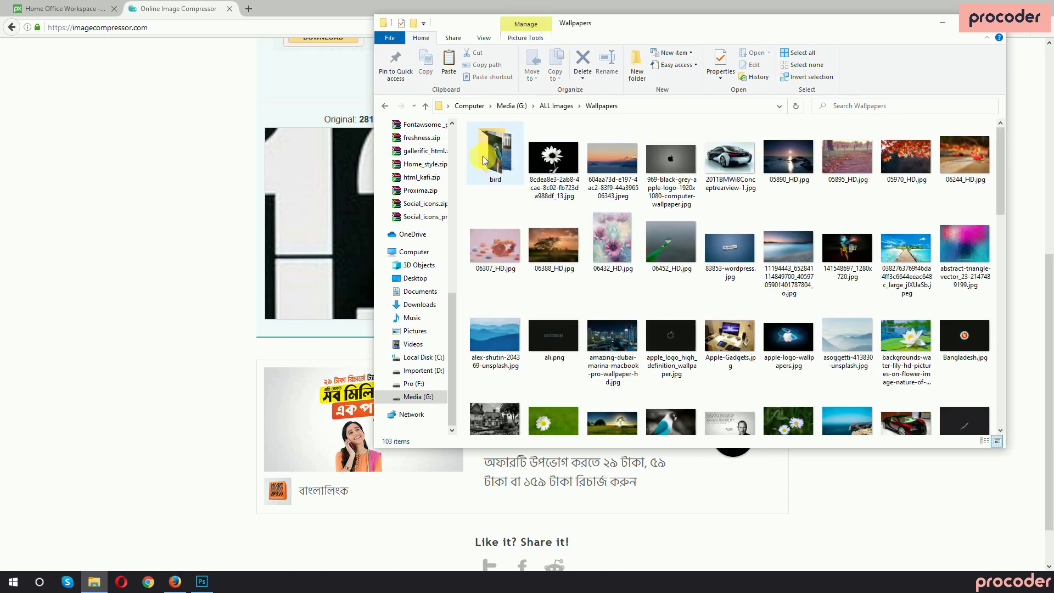
{"action": "double_click", "coordinate": [484, 161]}
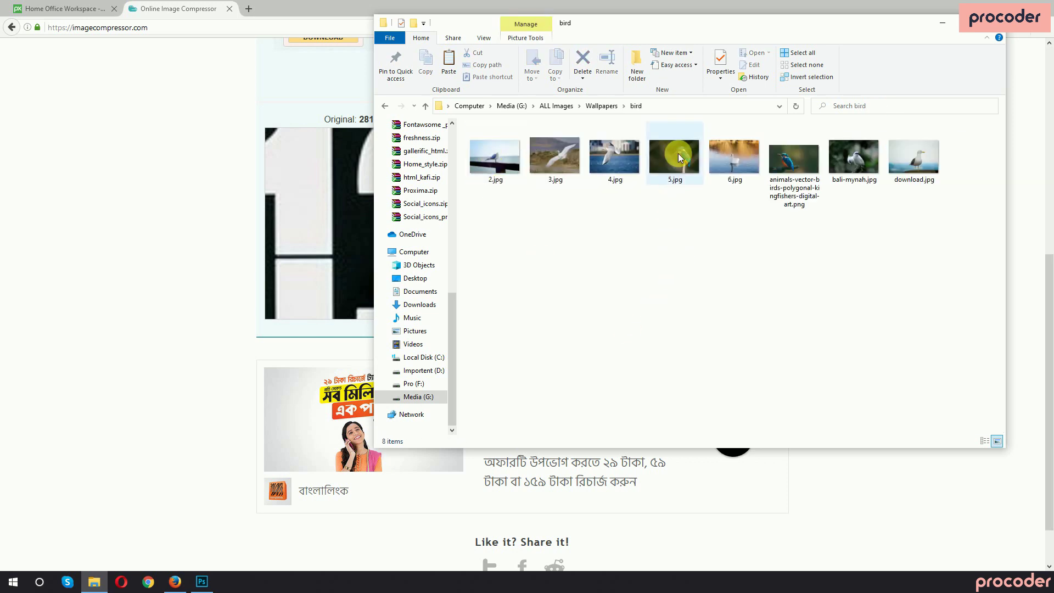
{"action": "left_click", "coordinate": [677, 153]}
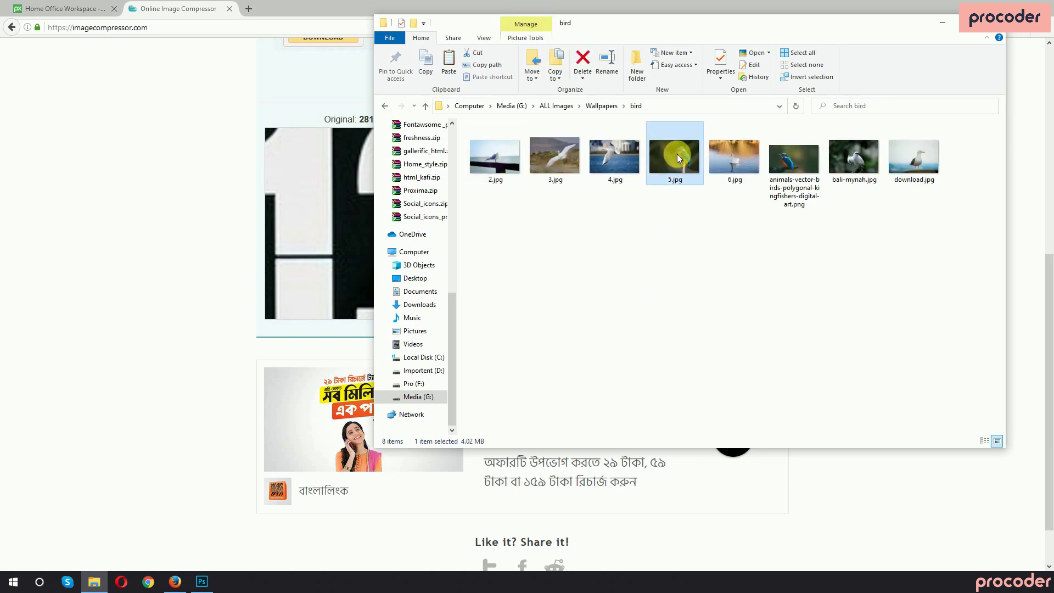
{"action": "mouse_move", "coordinate": [677, 154]}
{"action": "left_mouse_down"}
{"action": "mouse_move", "coordinate": [572, 5]}
{"action": "mouse_move", "coordinate": [276, 66]}
{"action": "left_mouse_up"}
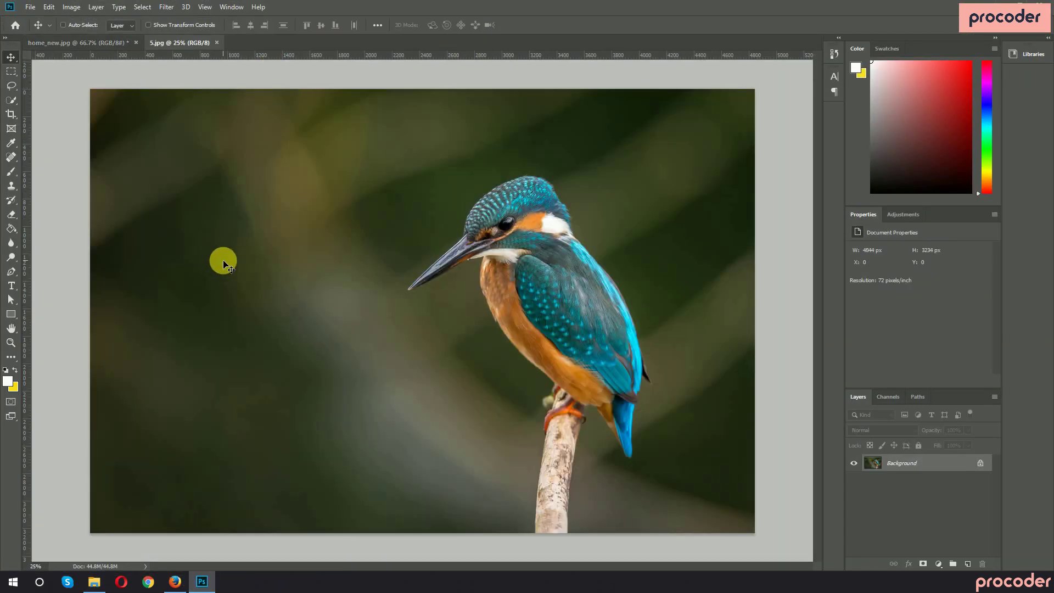
Step: Preview the kingfisher as a 1920×1282 web JPEG at quality 60 (~182.2K), then close
{"action": "key", "text": "ctrl+alt+shift+s"}
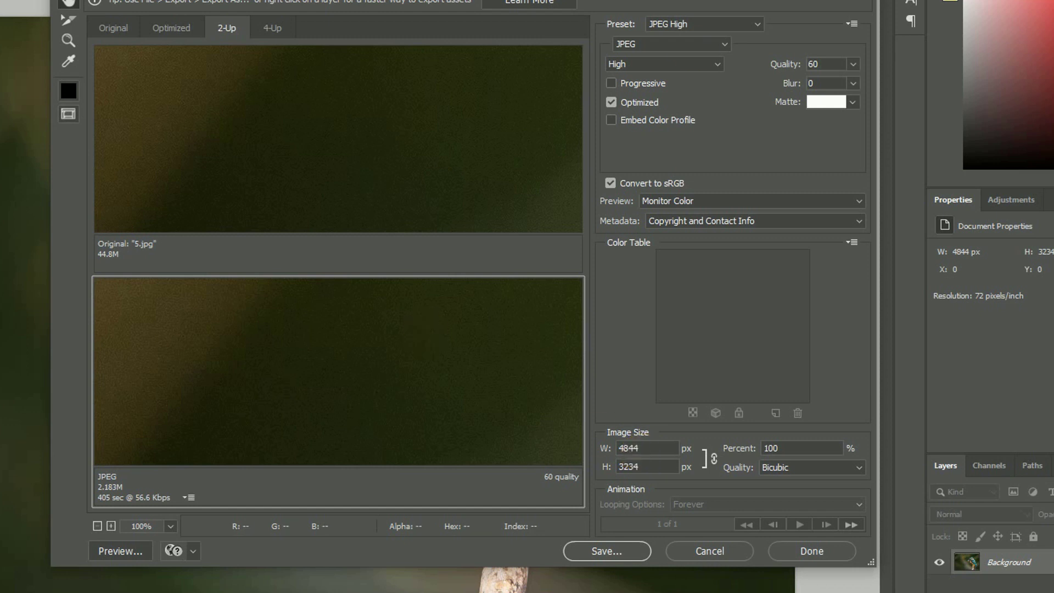
{"action": "left_click", "coordinate": [533, 51]}
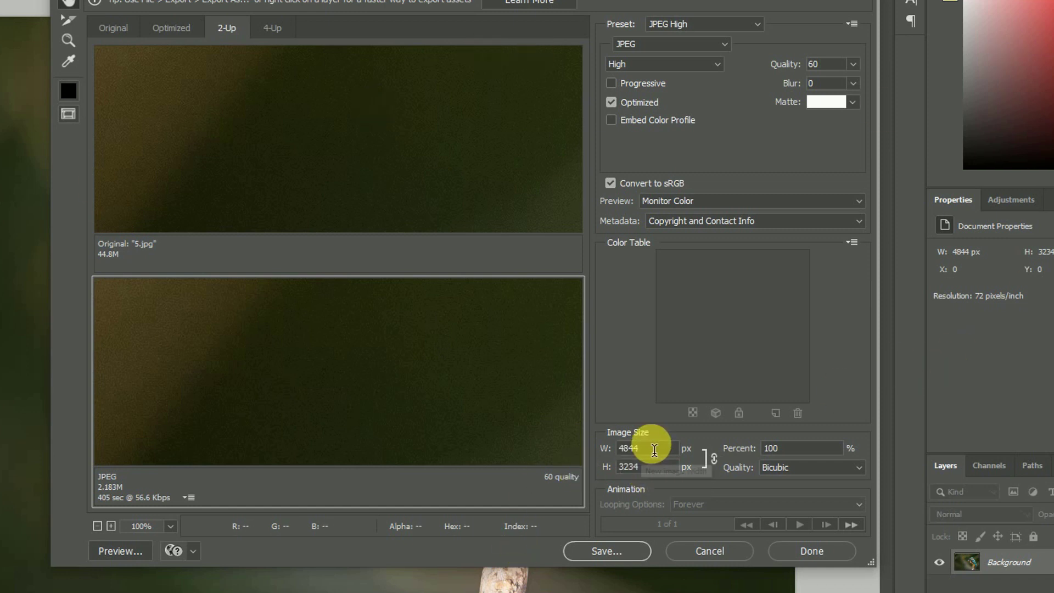
{"action": "double_click", "coordinate": [637, 449]}
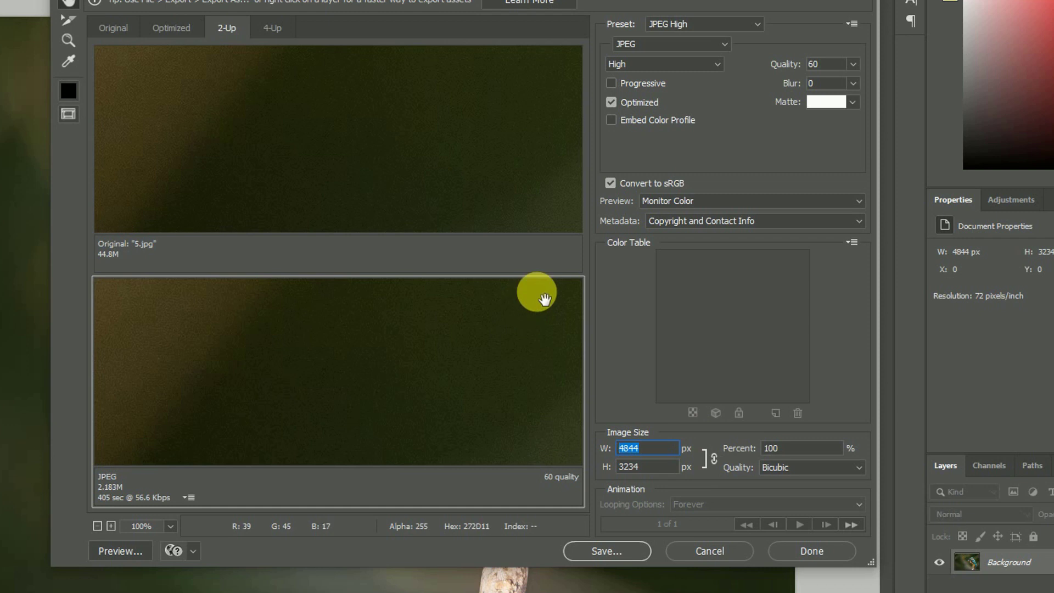
{"action": "type", "text": "1920"}
{"action": "left_click", "coordinate": [242, 371]}
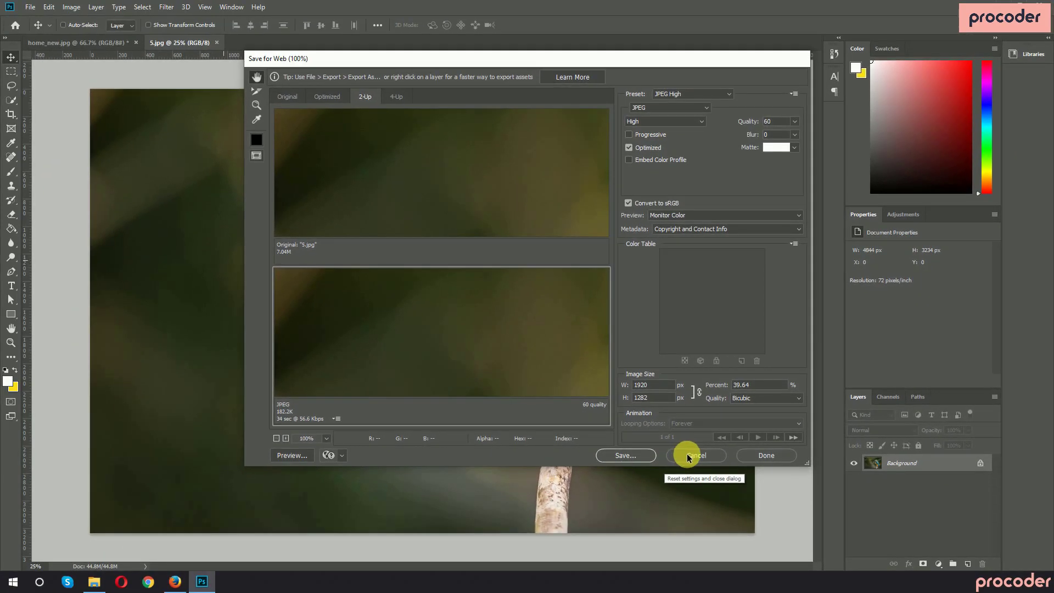
{"action": "left_click", "coordinate": [686, 457]}
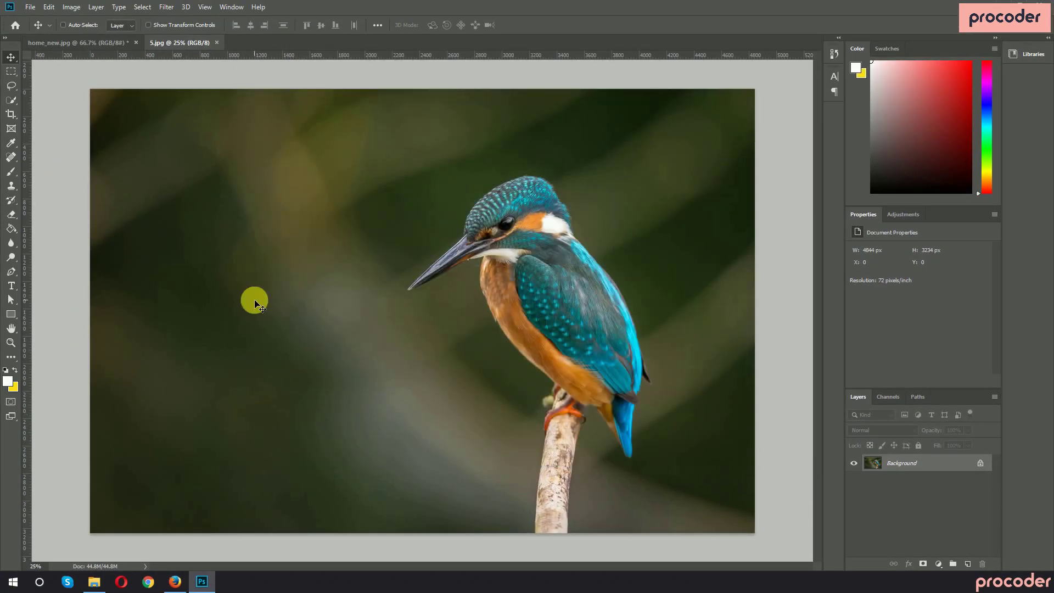
Step: Open Branding Mockup.psd from the Arif Vai zip in Downloads into Photoshop
{"action": "left_click", "coordinate": [94, 581]}
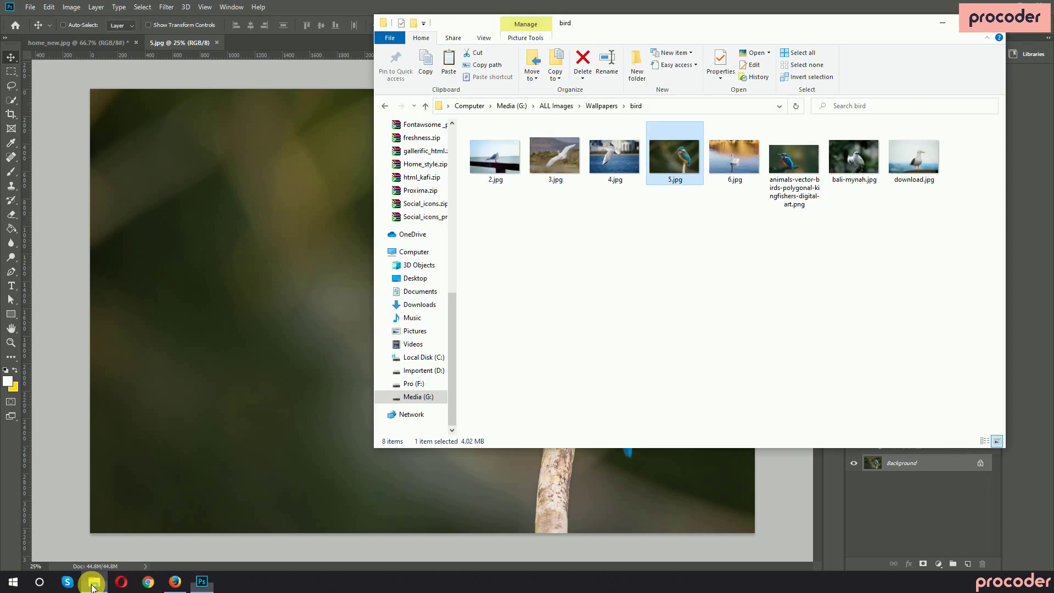
{"action": "left_click", "coordinate": [420, 304]}
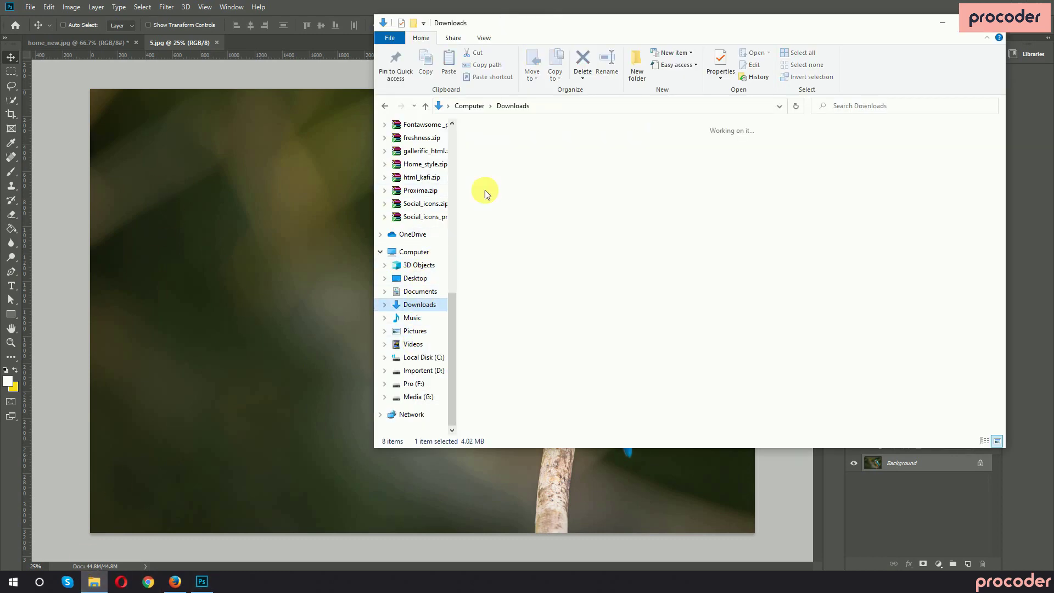
{"action": "double_click", "coordinate": [494, 270]}
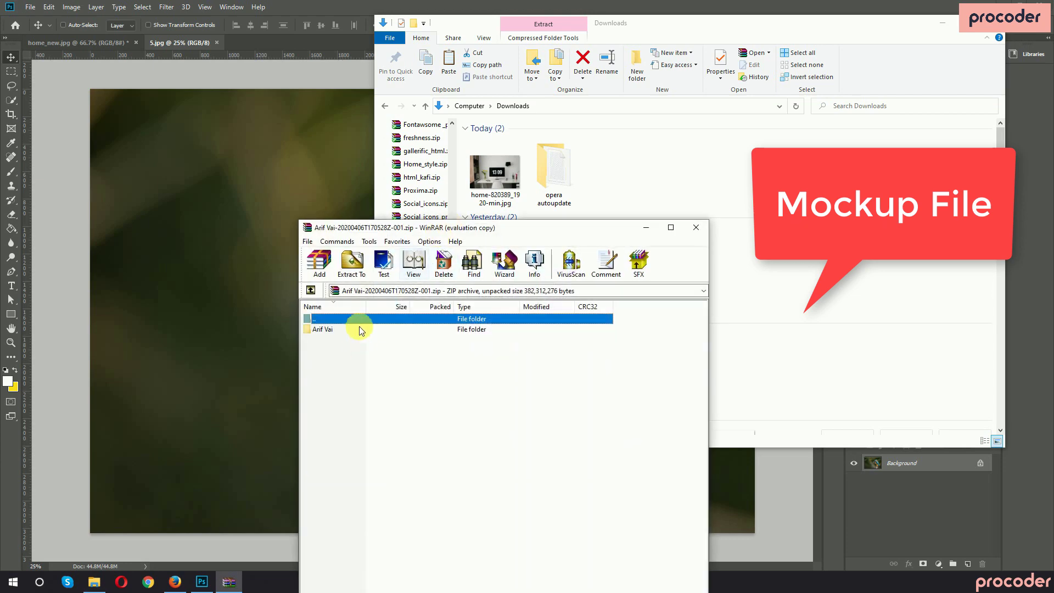
{"action": "left_click", "coordinate": [352, 331]}
{"action": "double_click", "coordinate": [351, 331]}
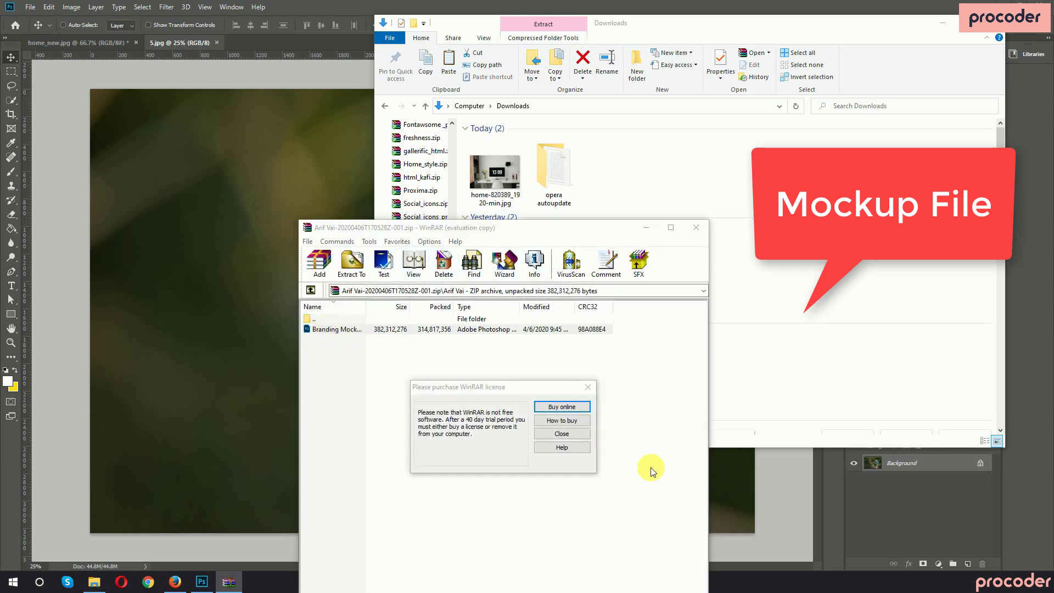
{"action": "left_click", "coordinate": [559, 434]}
{"action": "double_click", "coordinate": [346, 329]}
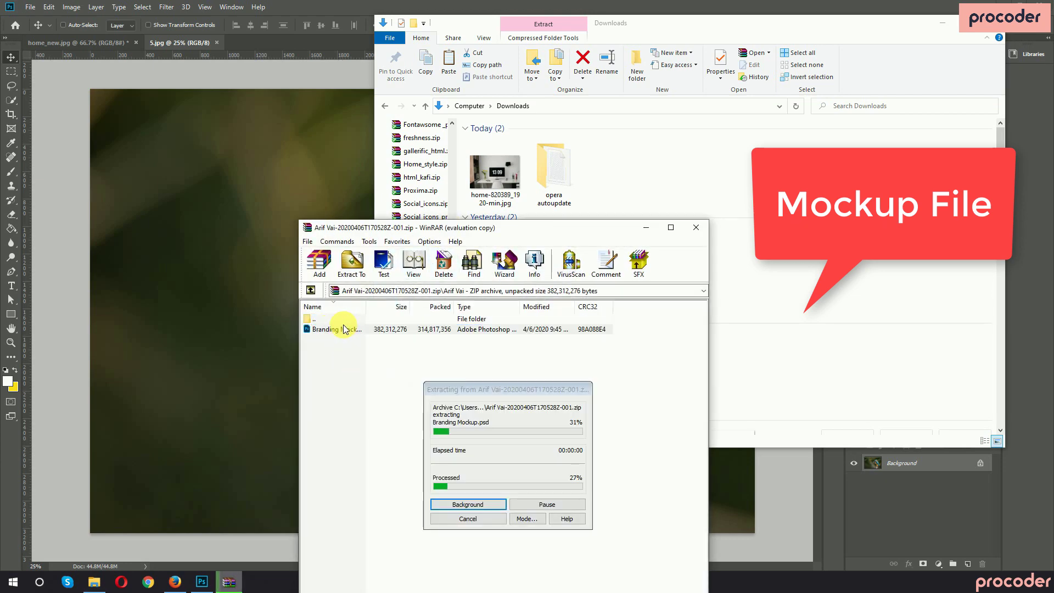
{"action": "left_click", "coordinate": [77, 258]}
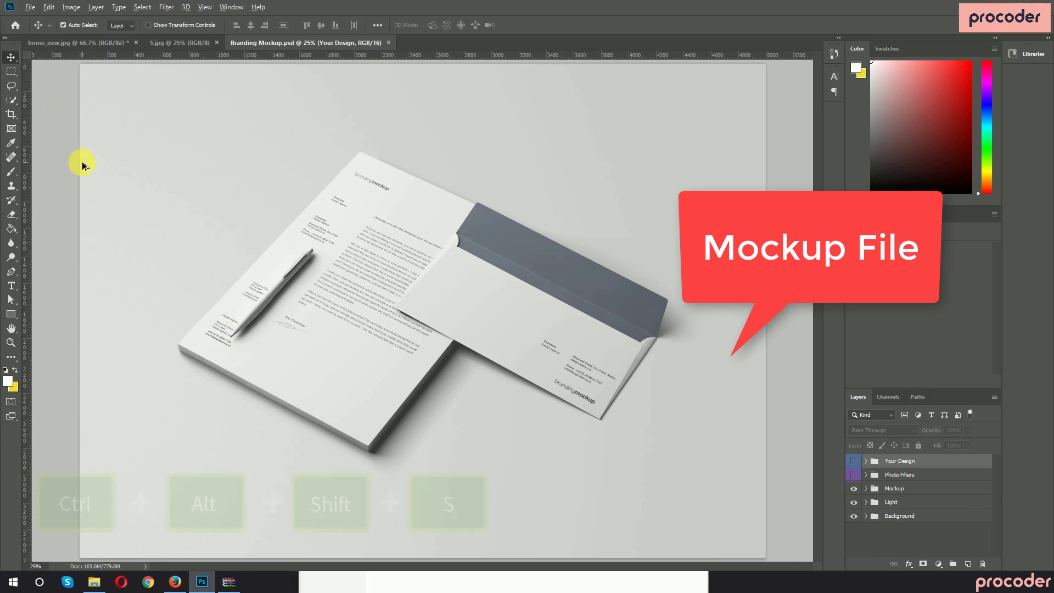
Step: Export the mockup through Save for Web at 350×450 as Branding-Mockup.jpg on the Desktop
{"action": "key", "text": "ctrl+alt+shift+s"}
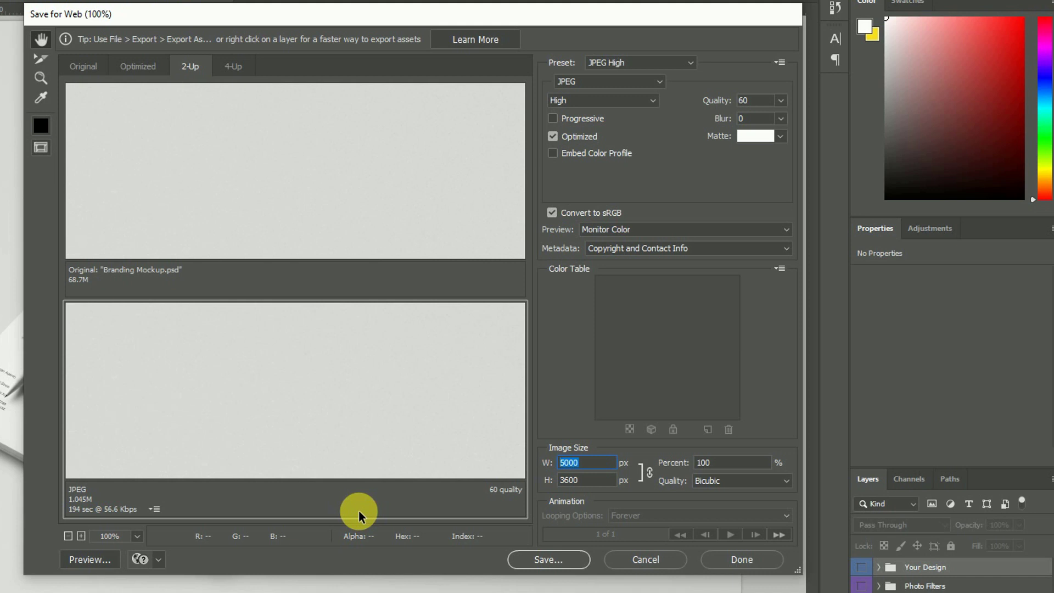
{"action": "type", "text": "350"}
{"action": "left_click", "coordinate": [341, 453]}
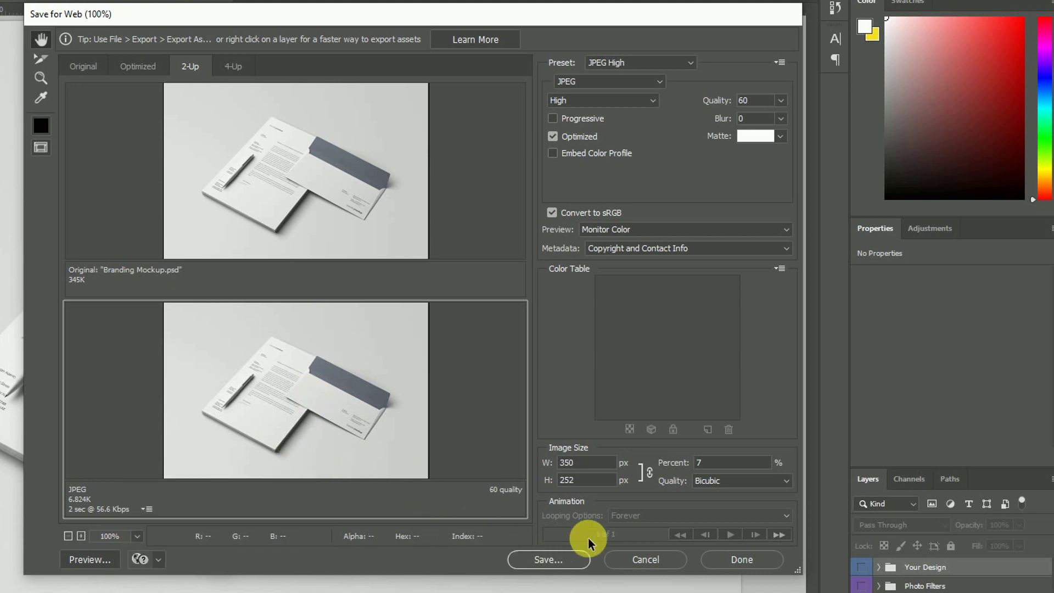
{"action": "left_click", "coordinate": [650, 472]}
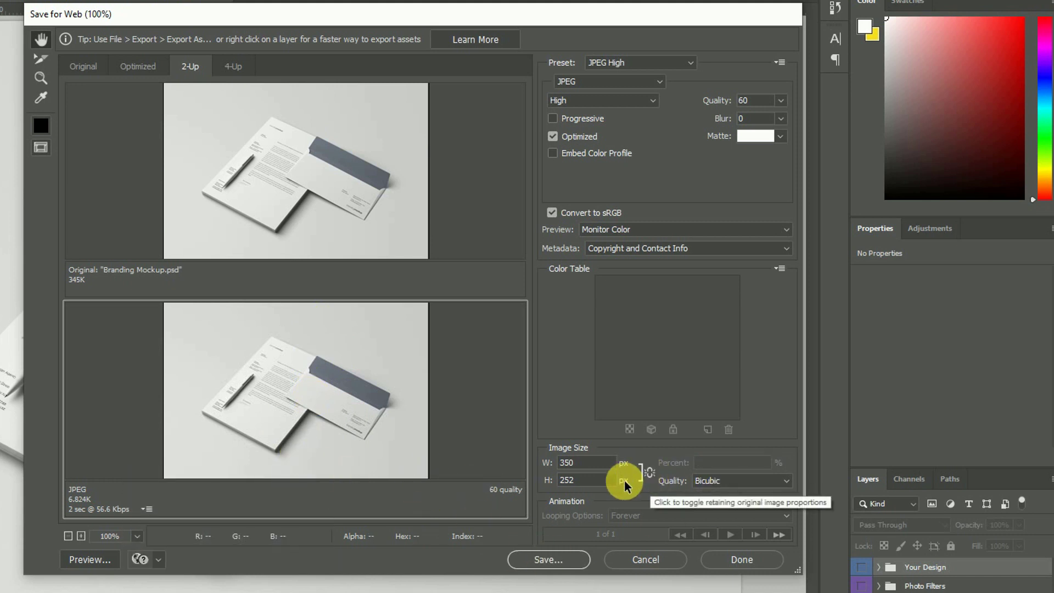
{"action": "type", "text": "450"}
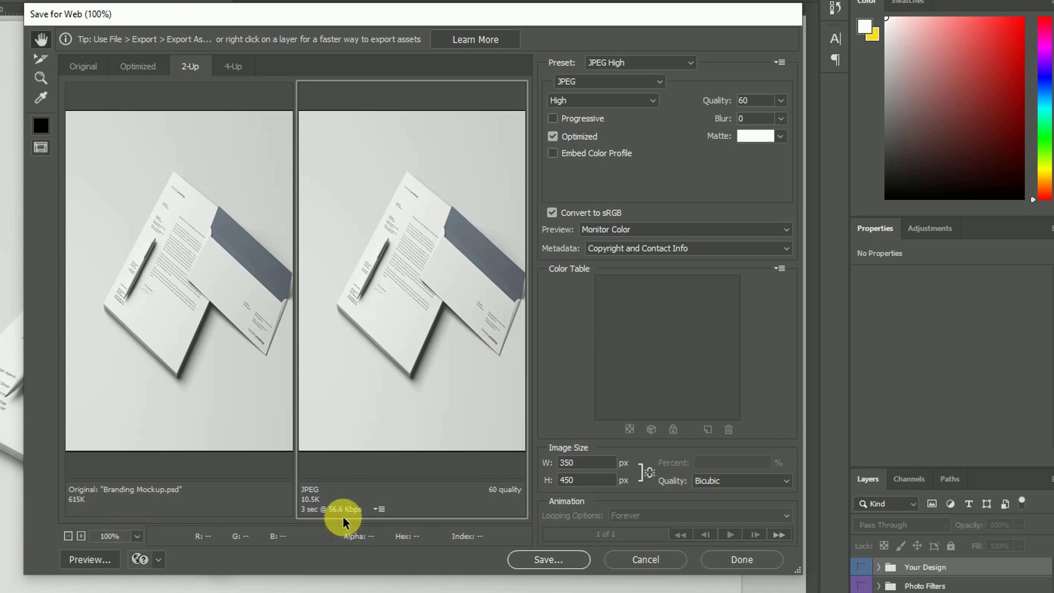
{"action": "left_click", "coordinate": [547, 559]}
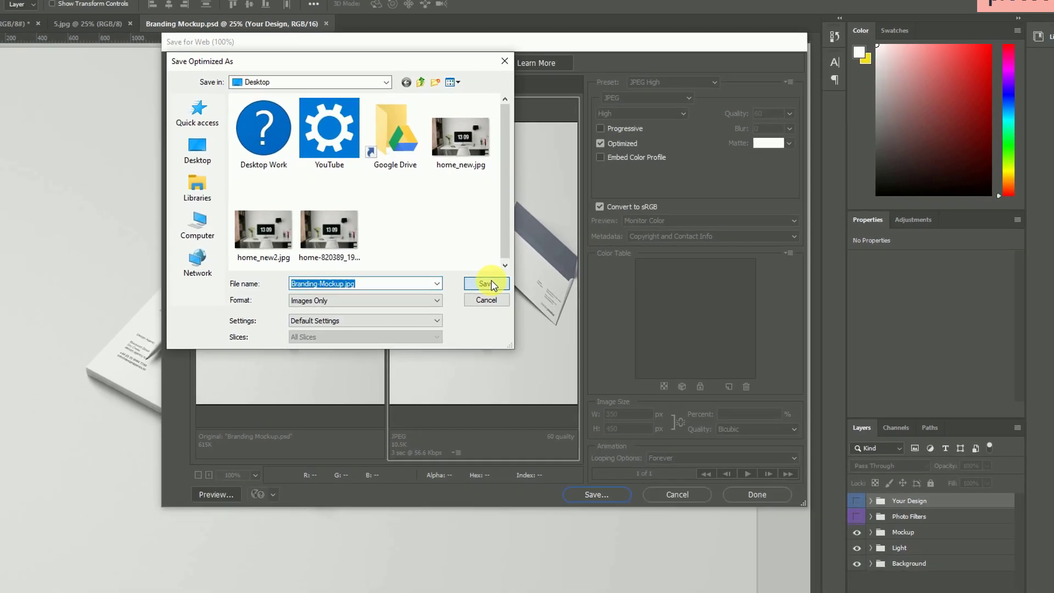
{"action": "left_click", "coordinate": [423, 305]}
{"action": "left_click", "coordinate": [202, 582]}
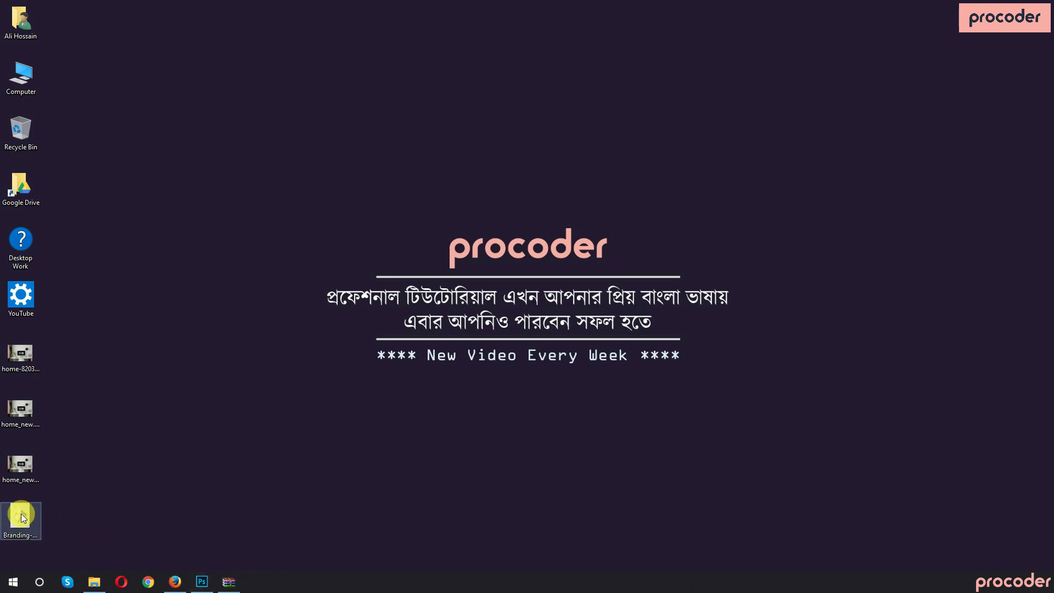
Step: Refresh the desktop and upload Branding-Mockup.jpg from the Desktop to Optimizilla
{"action": "left_click", "coordinate": [23, 519]}
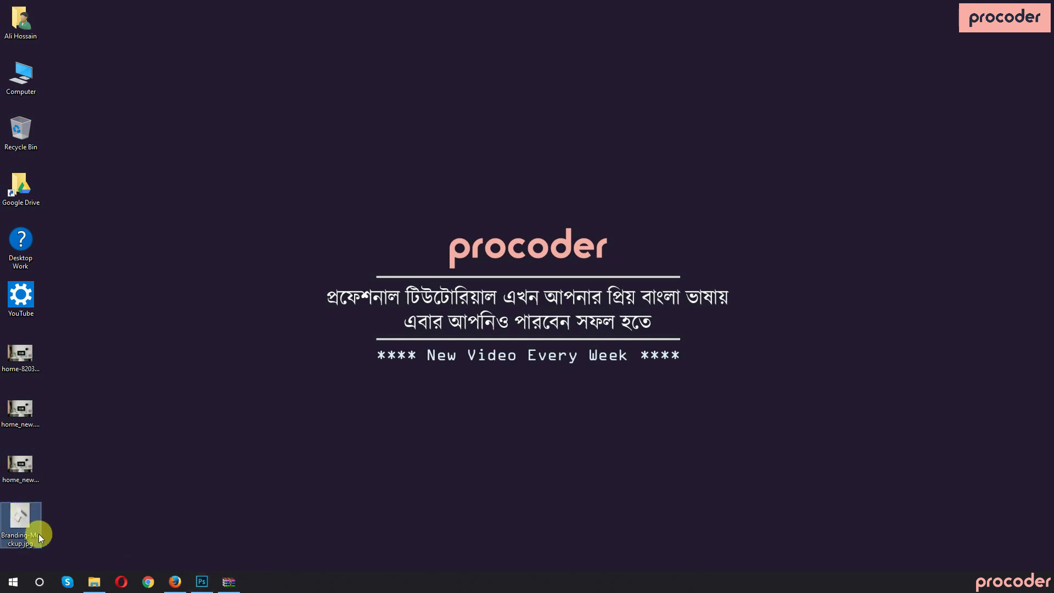
{"action": "right_click", "coordinate": [269, 242]}
{"action": "left_click", "coordinate": [283, 287]}
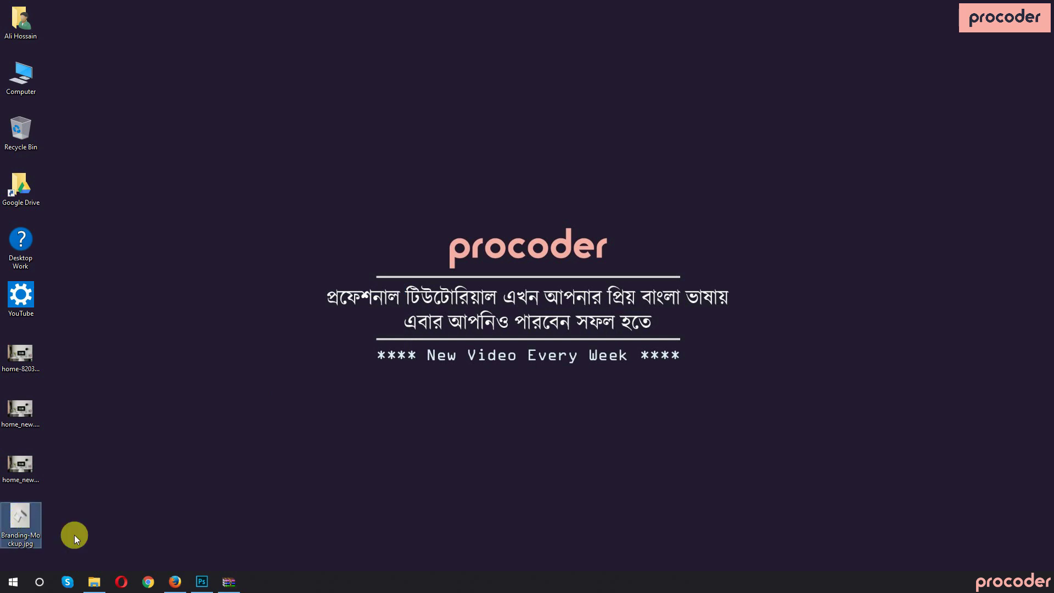
{"action": "left_click", "coordinate": [175, 581]}
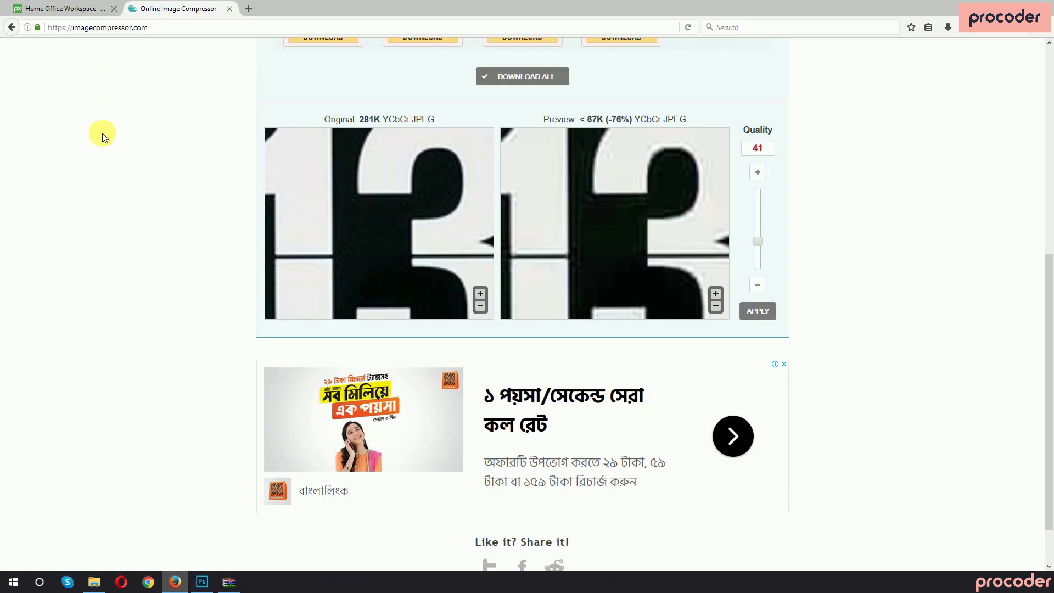
{"action": "scroll", "coordinate": [102, 134], "scroll_direction": "up", "scroll_amount": 10}
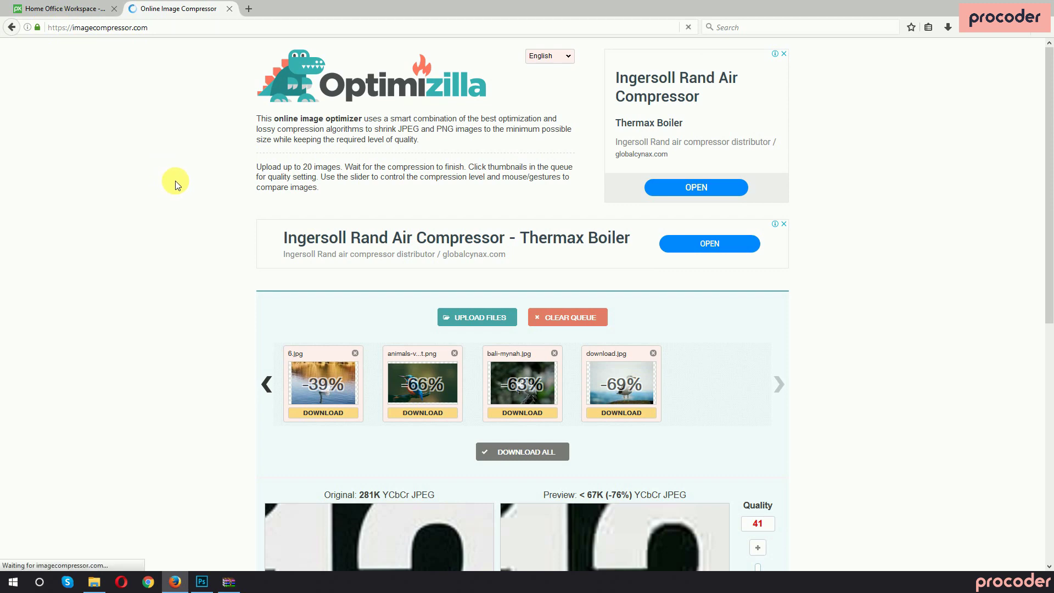
{"action": "left_click", "coordinate": [471, 328]}
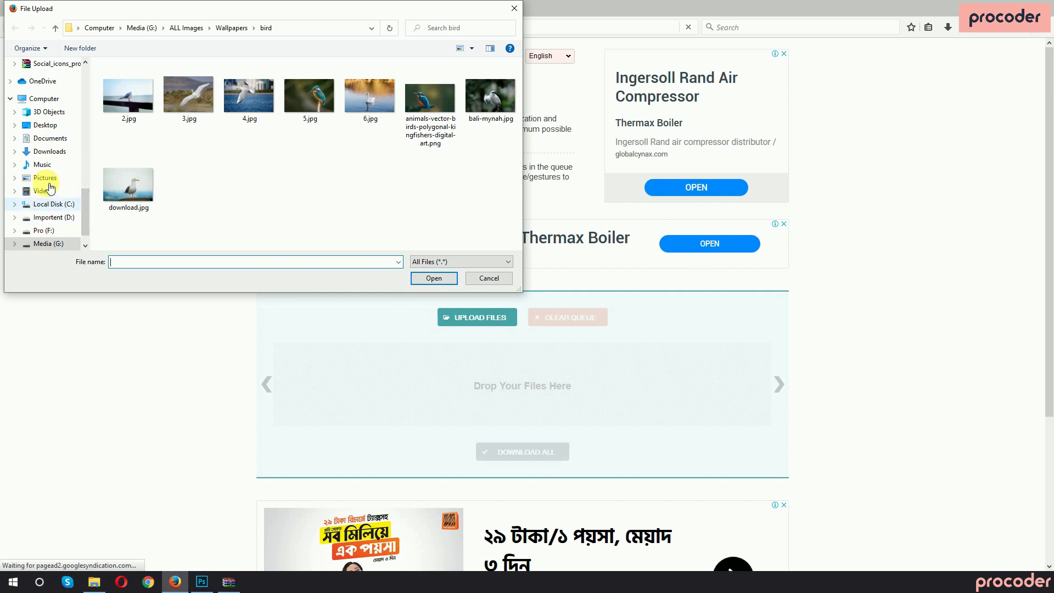
{"action": "left_click", "coordinate": [45, 125]}
{"action": "left_click", "coordinate": [254, 96]}
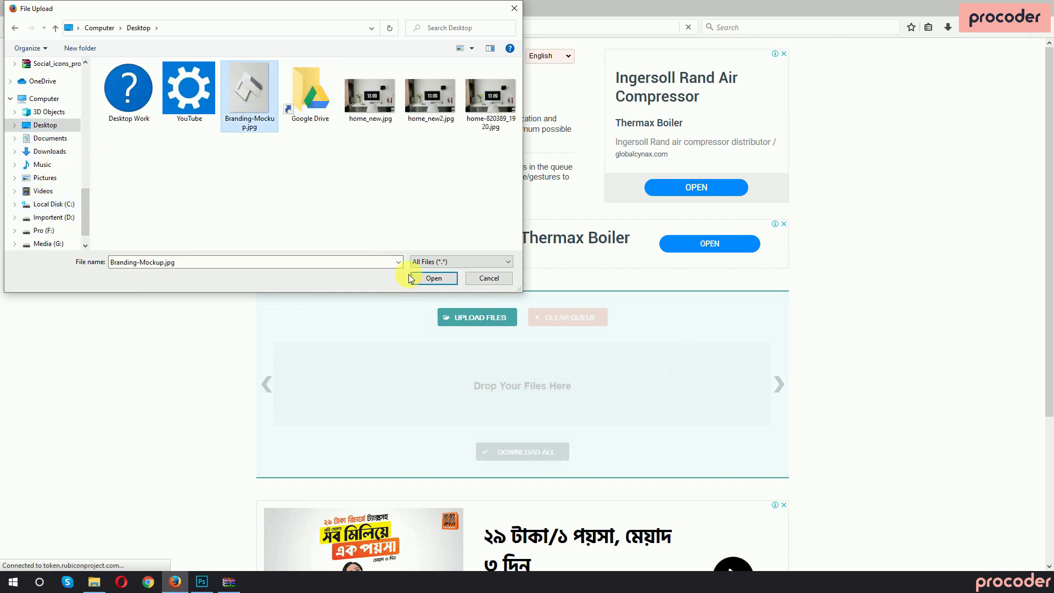
{"action": "left_click", "coordinate": [417, 276]}
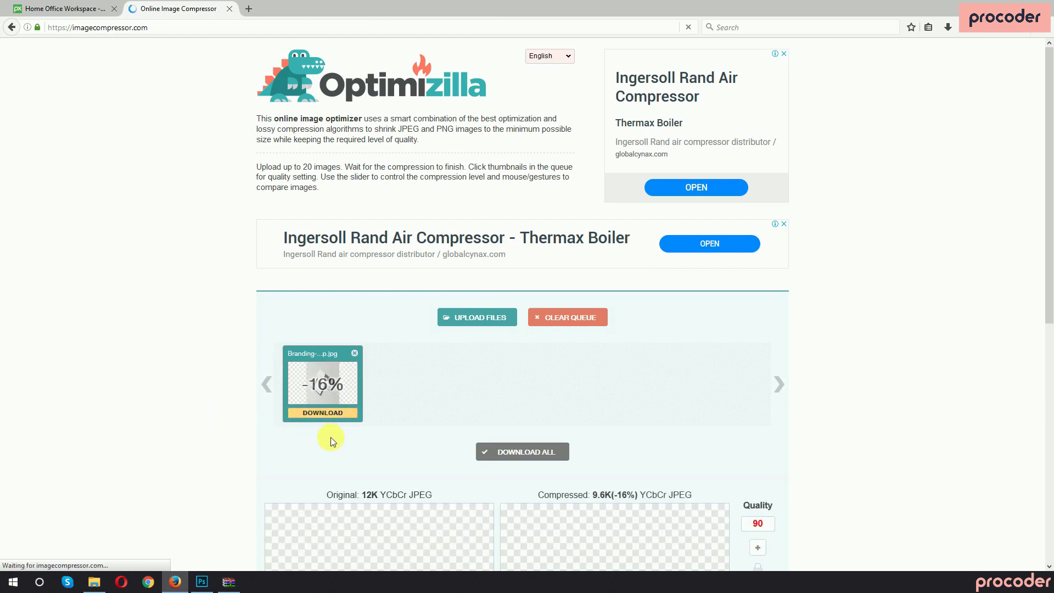
Step: Download the 16%-compressed Branding-Mockup-min.jpg (9.6K) and show it in its folder
{"action": "scroll", "coordinate": [219, 409], "scroll_direction": "down", "scroll_amount": 5}
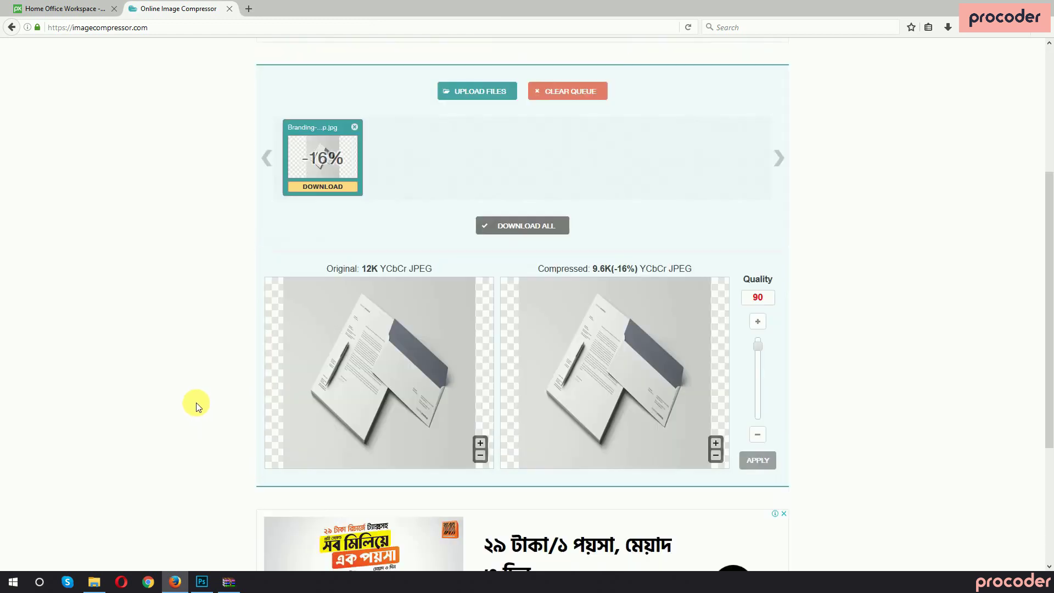
{"action": "scroll", "coordinate": [152, 396], "scroll_direction": "up", "scroll_amount": 2}
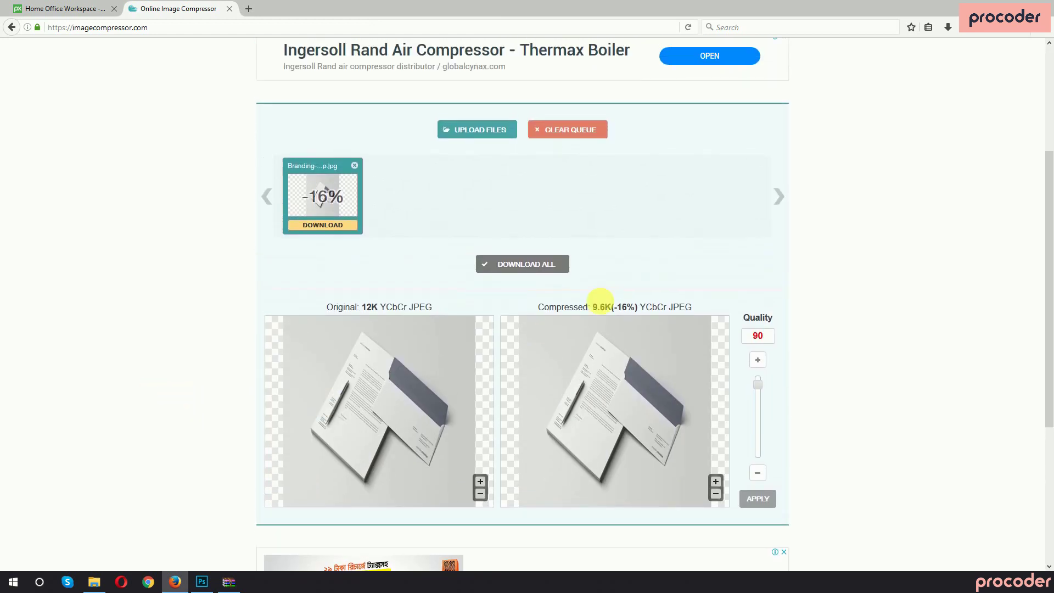
{"action": "left_click", "coordinate": [342, 227]}
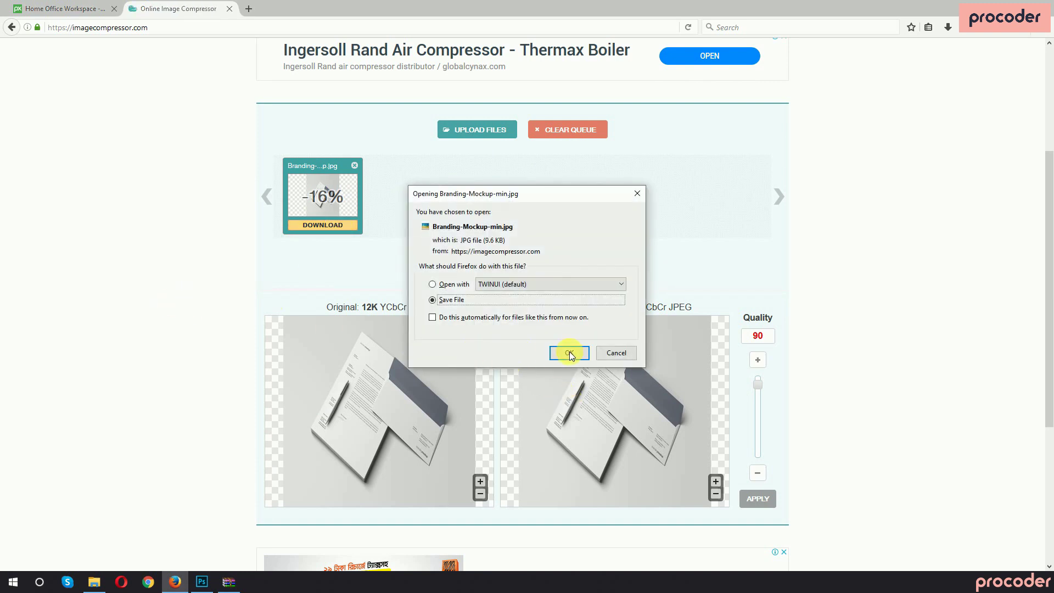
{"action": "left_click", "coordinate": [569, 354]}
{"action": "left_click", "coordinate": [948, 27]}
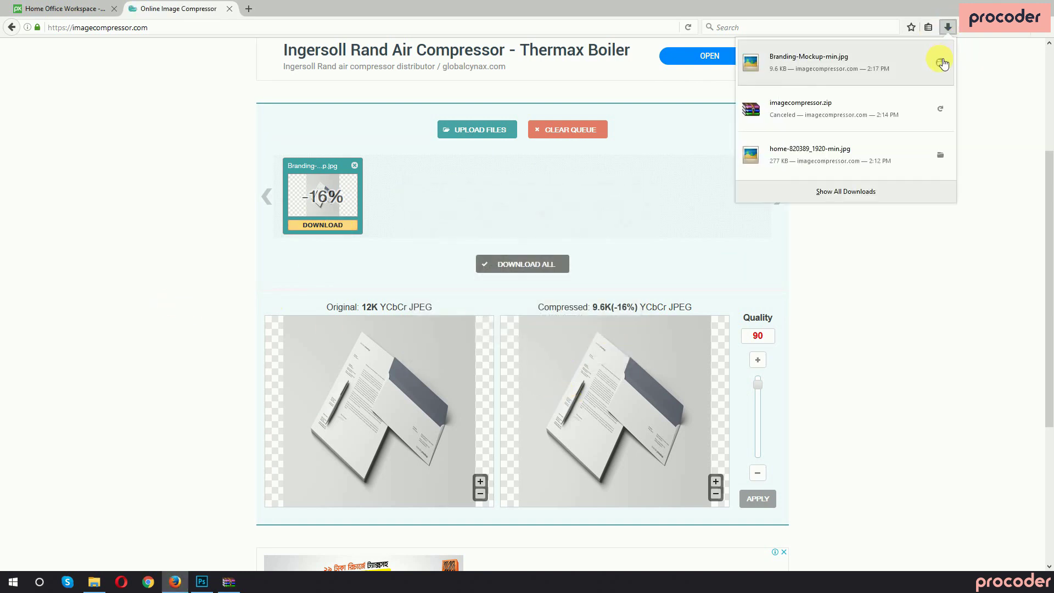
{"action": "left_click", "coordinate": [941, 64]}
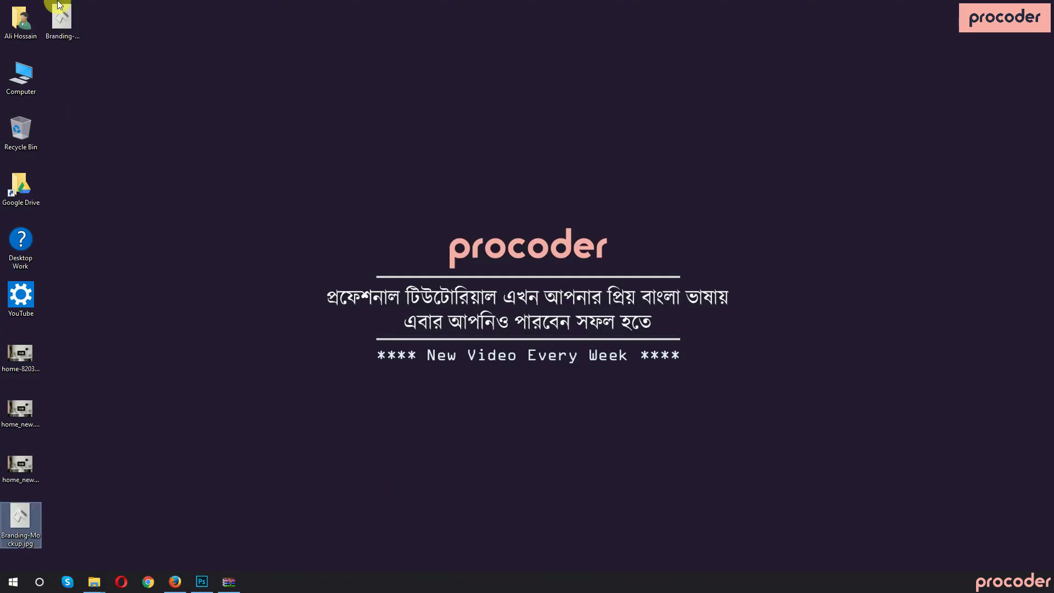
Step: Preview Branding-Mockup-min.jpg in Picasa to confirm 350×450, then return to Firefox's Optimizilla page
{"action": "left_click", "coordinate": [67, 21]}
{"action": "double_click", "coordinate": [65, 21]}
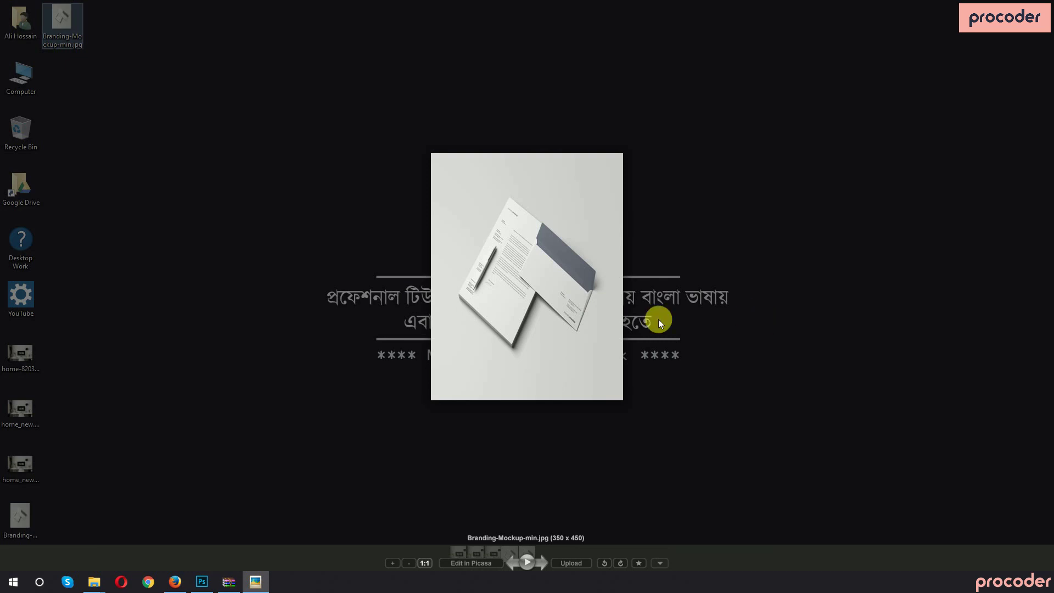
{"action": "left_click", "coordinate": [509, 420]}
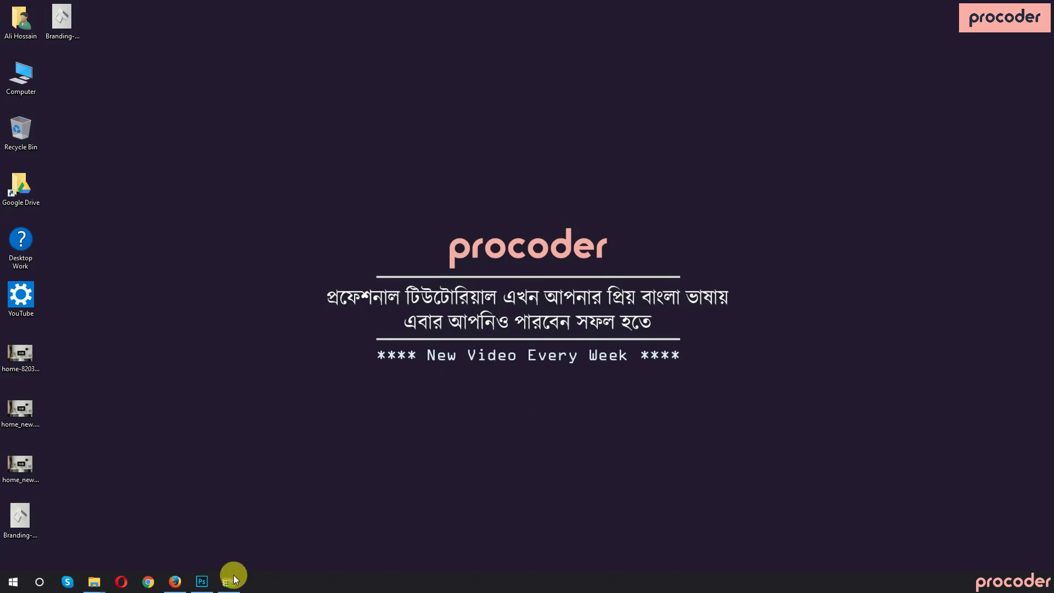
{"action": "left_click", "coordinate": [202, 582]}
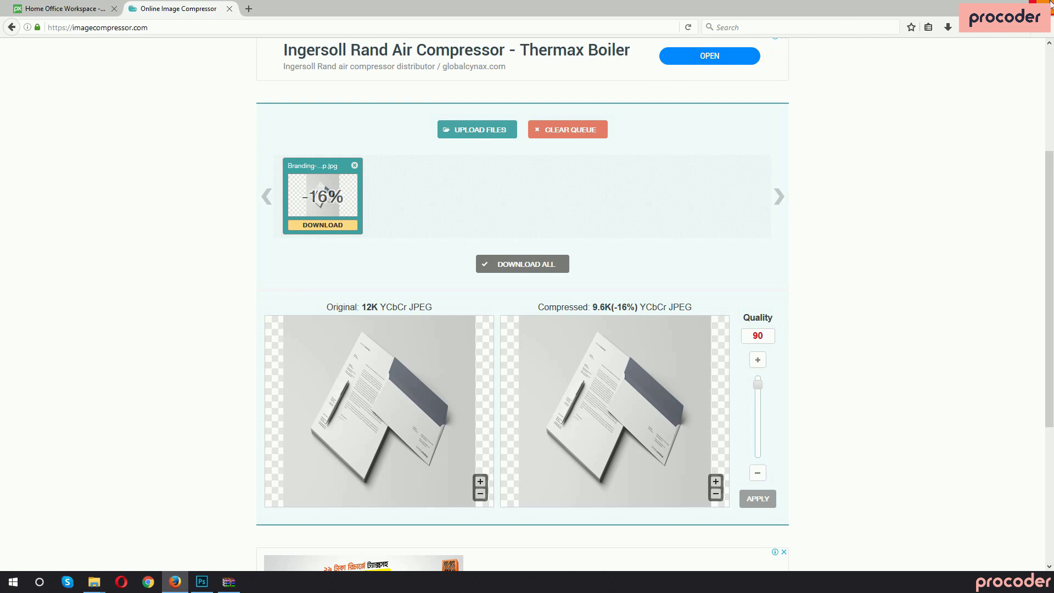
Step: Close the Branding Mockup, 5.jpg and home_new.jpg documents without saving changes
{"action": "left_click", "coordinate": [989, 4]}
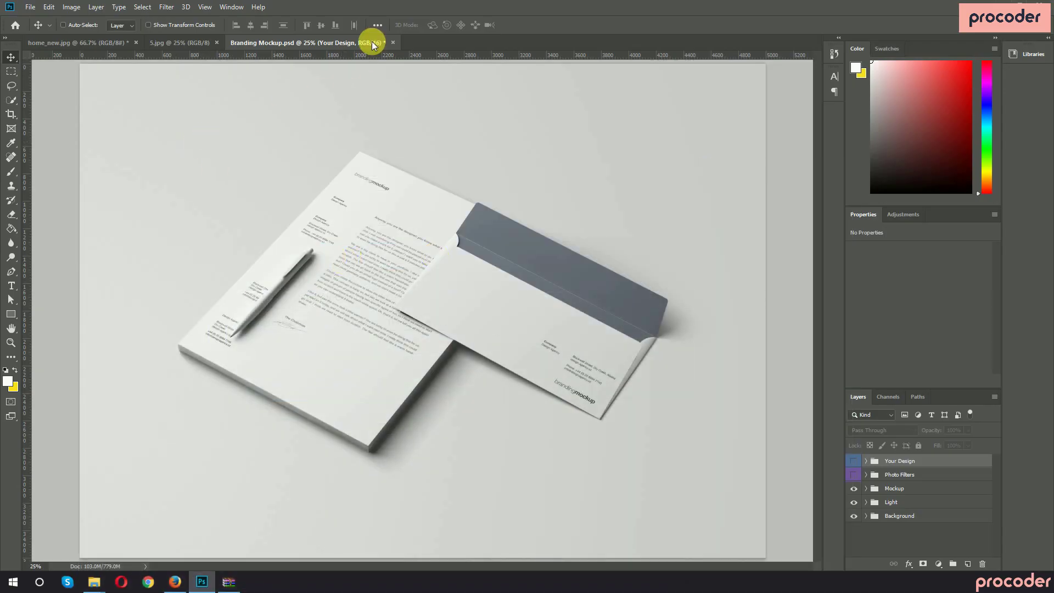
{"action": "left_click", "coordinate": [393, 42]}
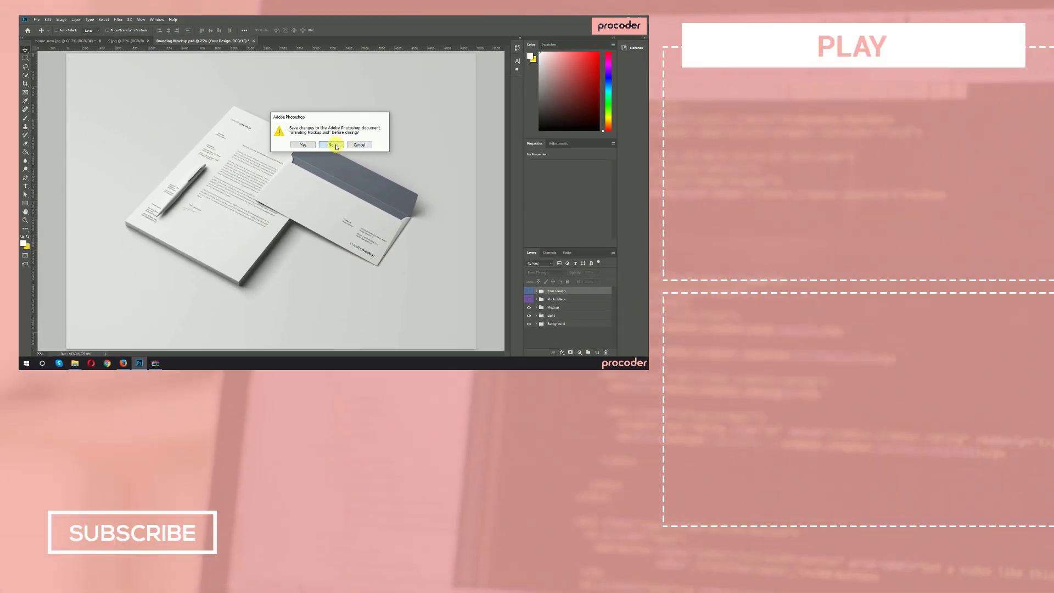
{"action": "left_click", "coordinate": [331, 145]}
{"action": "left_click", "coordinate": [148, 41]}
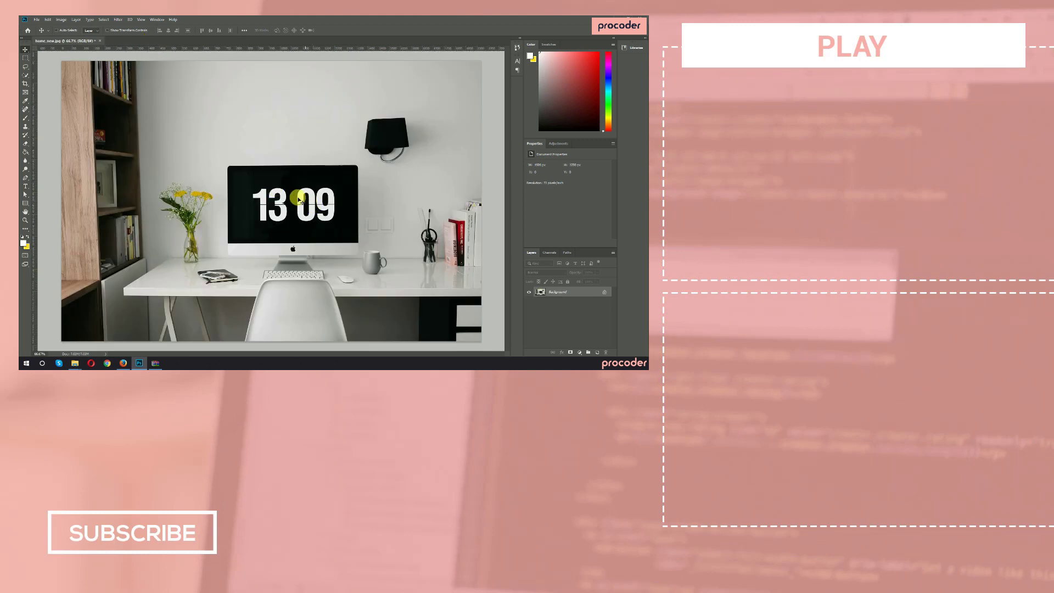
{"action": "left_click", "coordinate": [100, 40]}
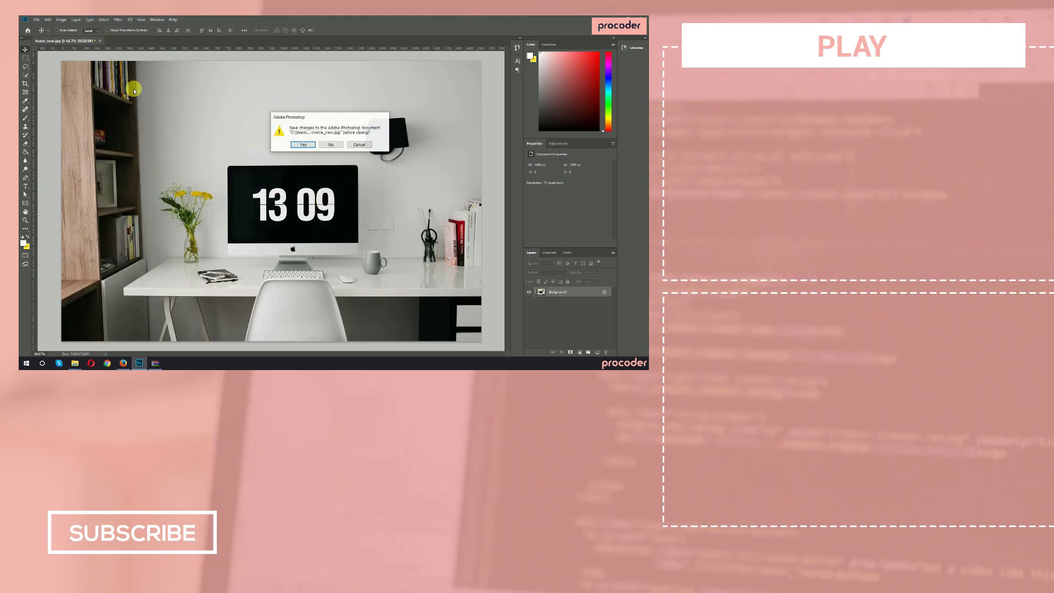
{"action": "left_click", "coordinate": [332, 146]}
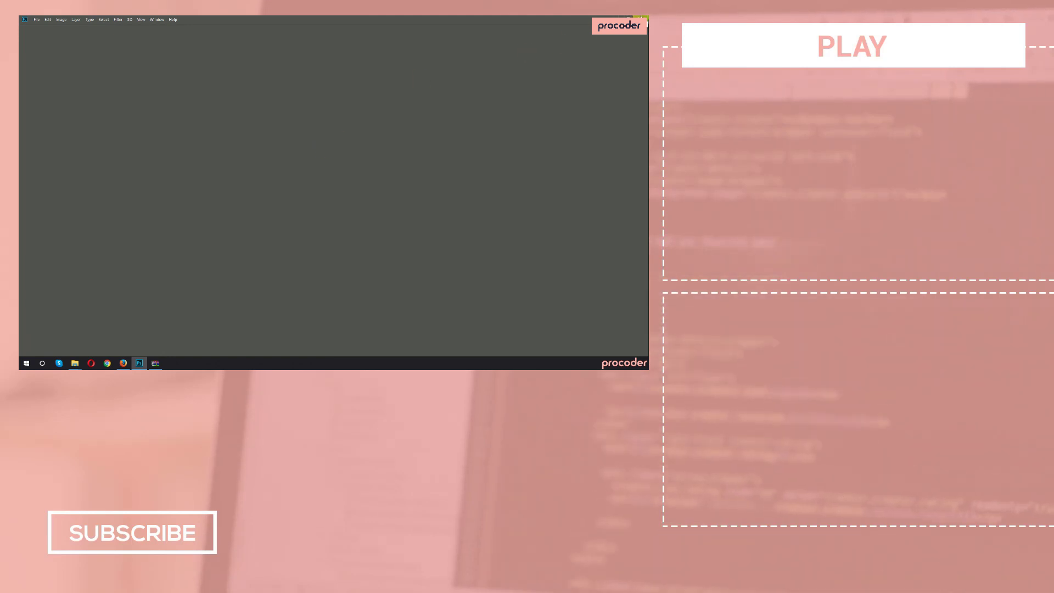
Step: Quit Photoshop and refresh the desktop
{"action": "left_click", "coordinate": [640, 18]}
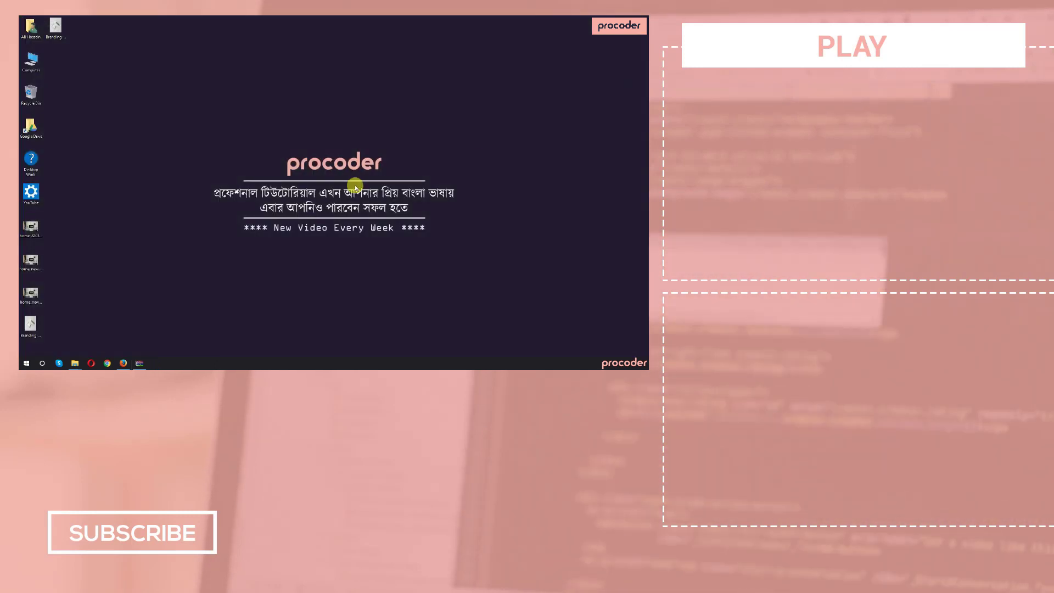
{"action": "right_click", "coordinate": [181, 120]}
{"action": "left_click", "coordinate": [204, 147]}
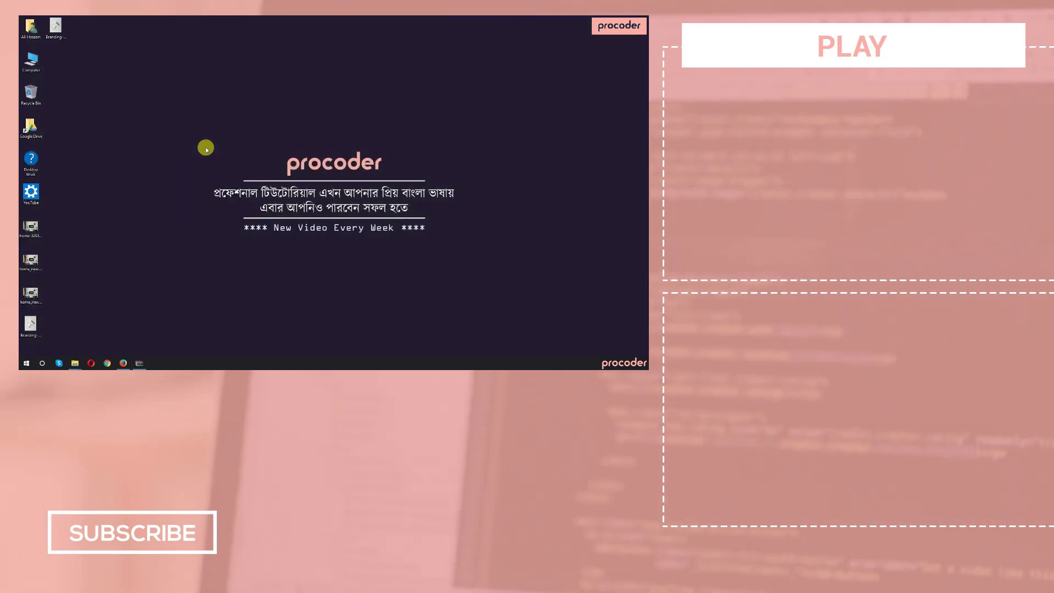